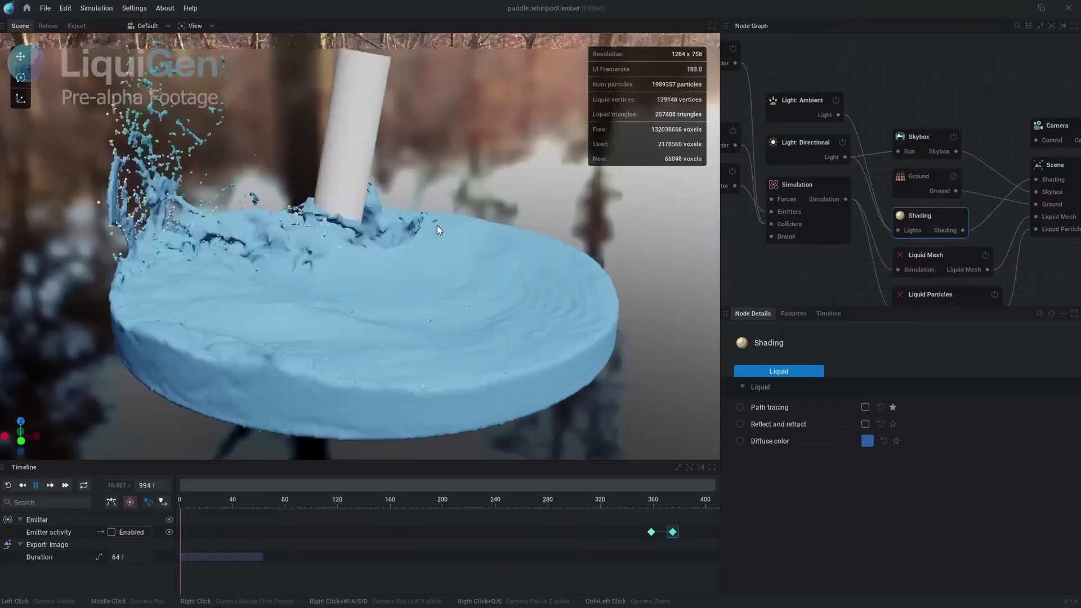
{"action": "scroll", "coordinate": [442, 225], "scroll_direction": "up", "scroll_amount": 2}
{"action": "left_click_drag", "start_coordinate": [501, 240], "coordinate": [550, 248]}
{"action": "scroll", "coordinate": [549, 248], "scroll_direction": "down", "scroll_amount": 3}
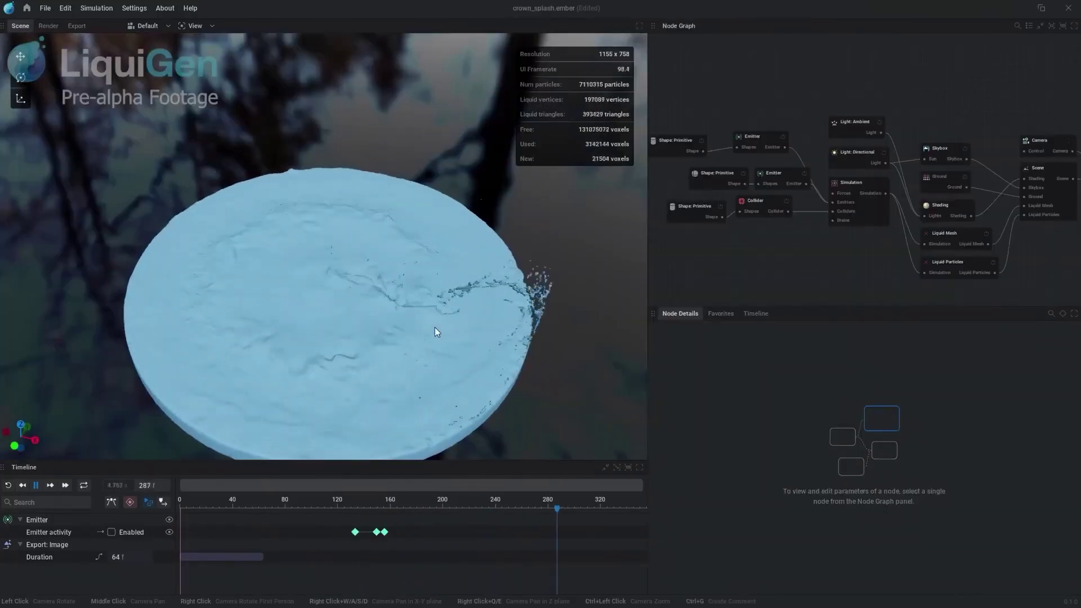
{"action": "left_click_drag", "start_coordinate": [413, 349], "coordinate": [397, 303]}
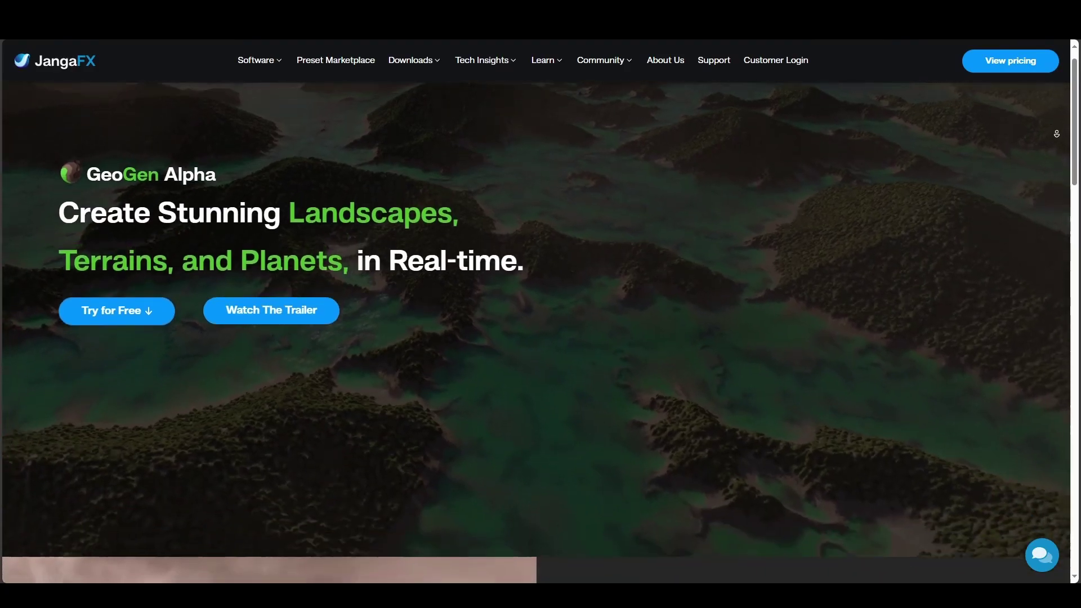
Read through the GeoGen product page on the JangaFX website, including the section on node-based terrain generation.
{"action": "scroll", "coordinate": [535, 309], "scroll_direction": "down", "scroll_amount": 3}
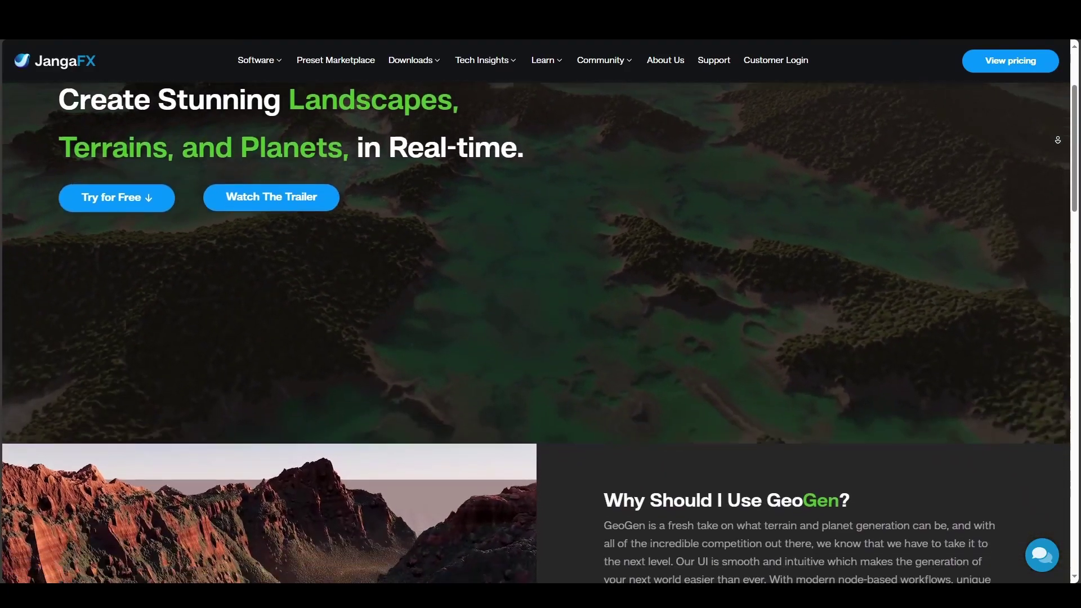
{"action": "scroll", "coordinate": [535, 309], "scroll_direction": "down", "scroll_amount": 4}
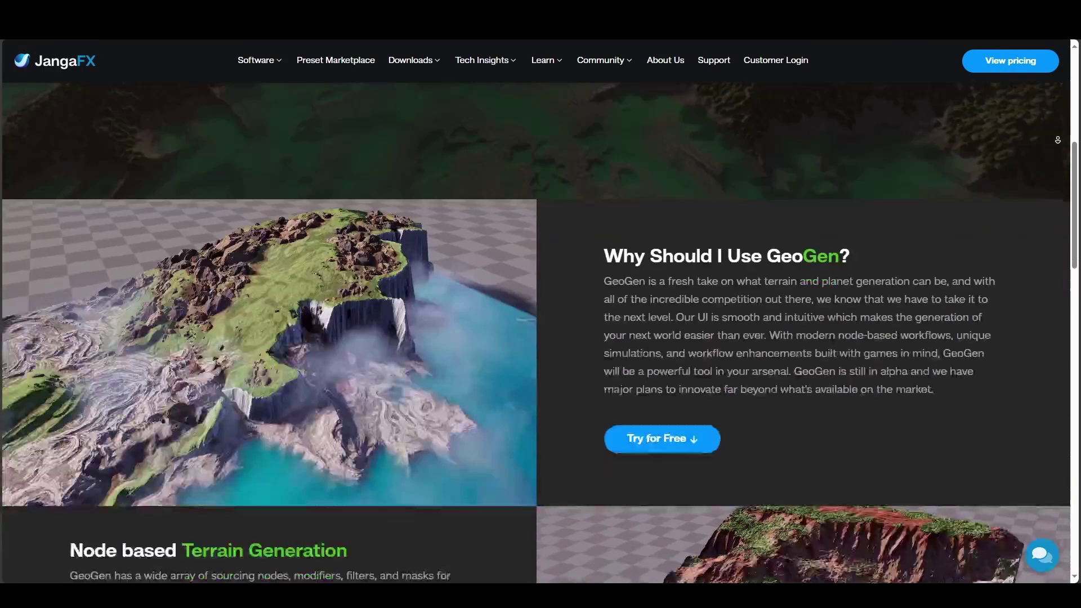
{"action": "scroll", "coordinate": [534, 309], "scroll_direction": "down", "scroll_amount": 4}
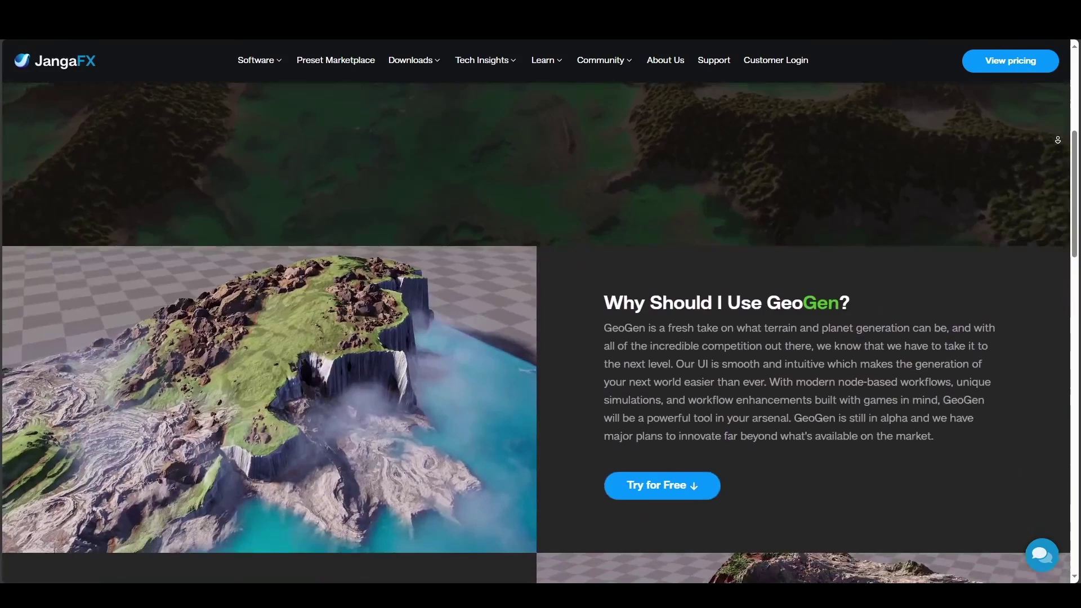
{"action": "scroll", "coordinate": [779, 461], "scroll_direction": "down", "scroll_amount": 4}
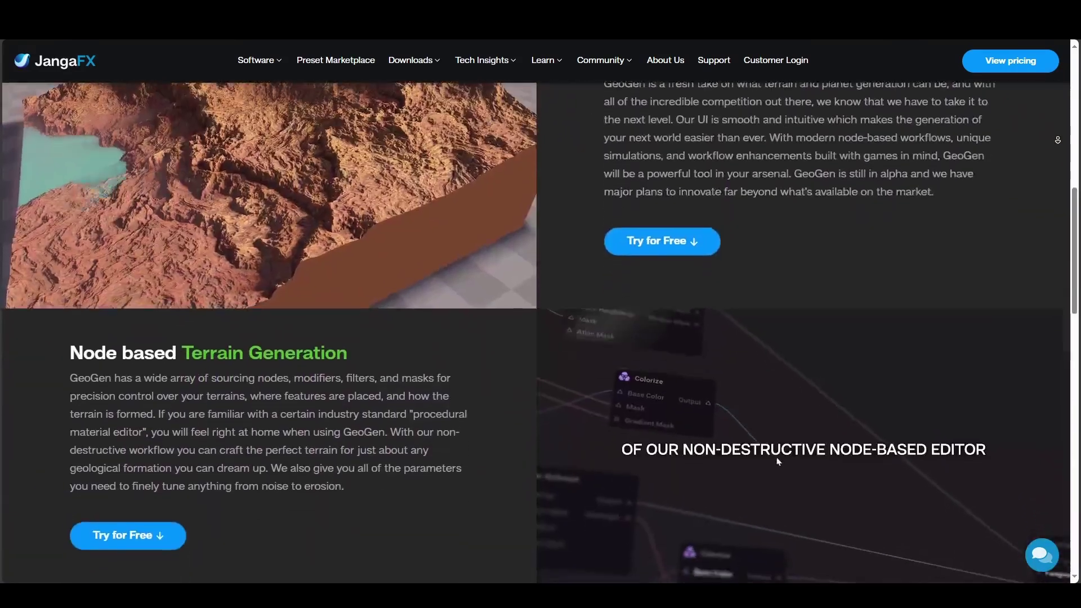
{"action": "scroll", "coordinate": [779, 462], "scroll_direction": "down", "scroll_amount": 4}
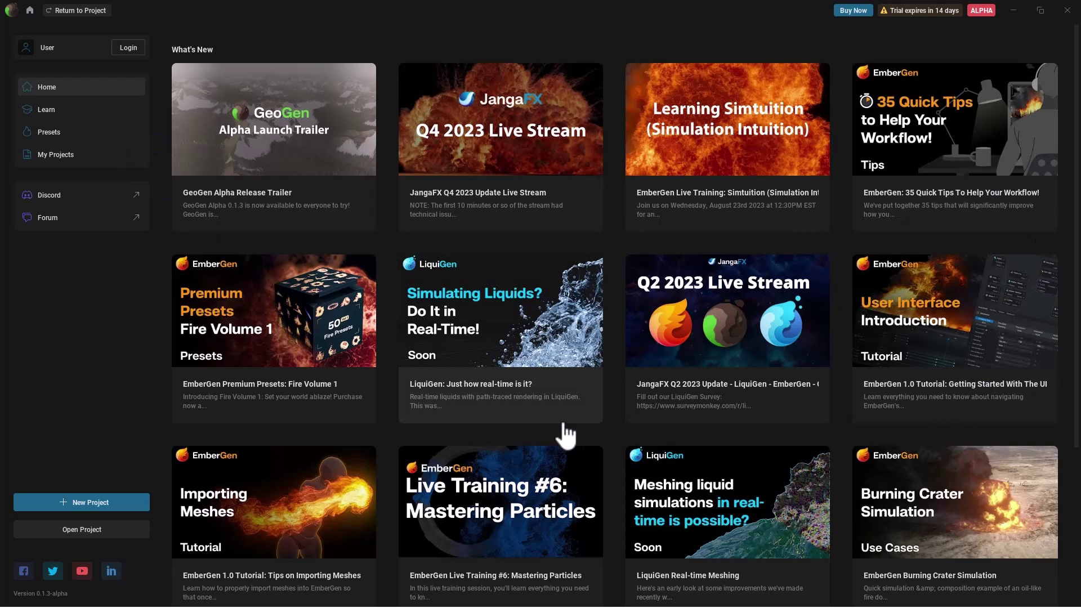
Look through the built-in terrain and planet presets and create a new project.
{"action": "left_click", "coordinate": [63, 131]}
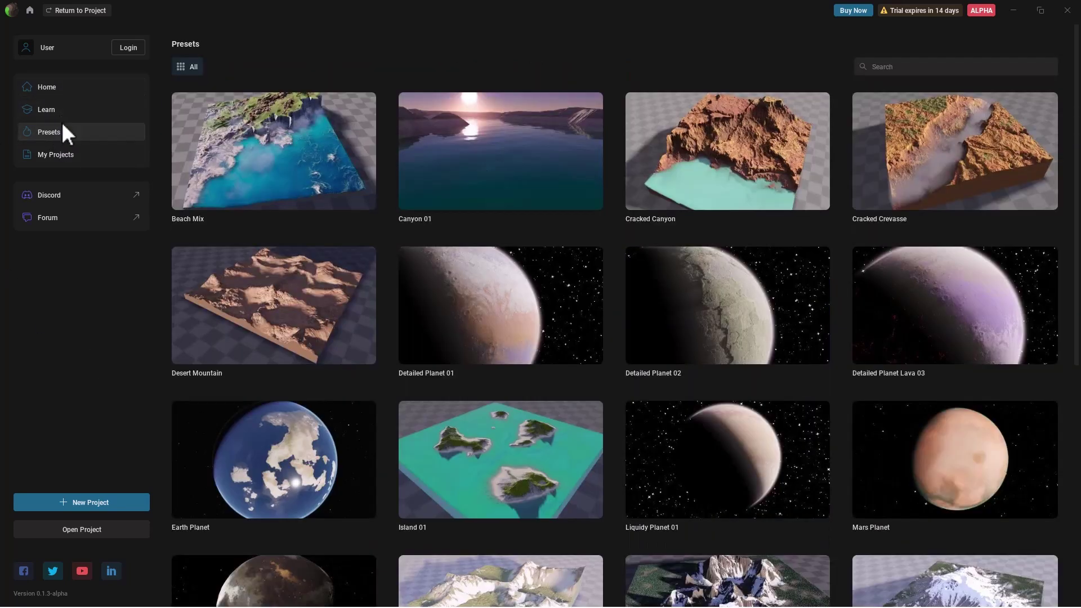
{"action": "scroll", "coordinate": [524, 365], "scroll_direction": "down", "scroll_amount": 5}
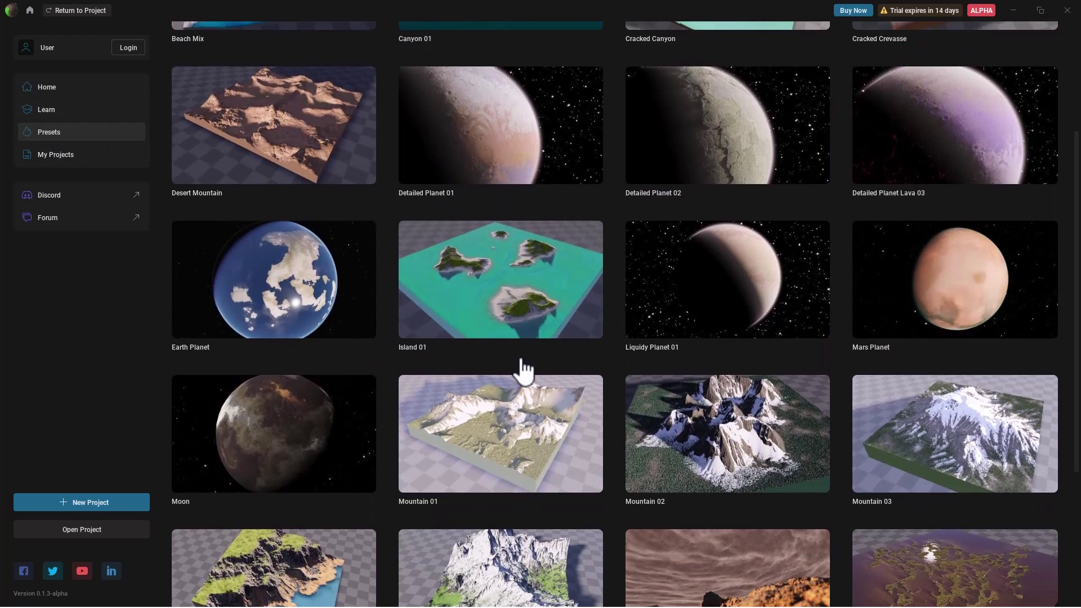
{"action": "scroll", "coordinate": [523, 369], "scroll_direction": "up", "scroll_amount": 4}
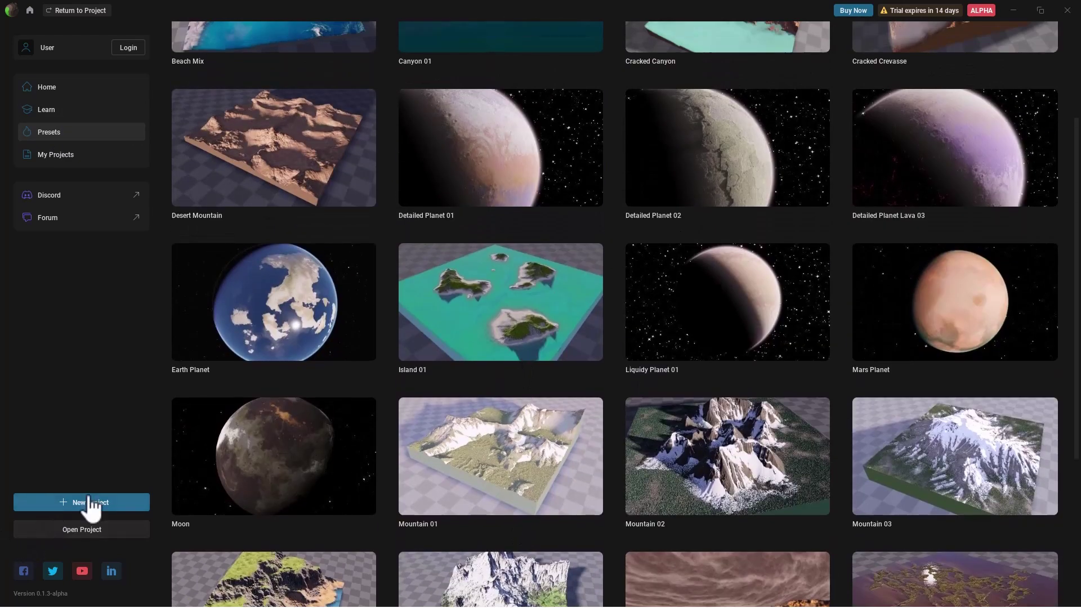
{"action": "scroll", "coordinate": [289, 397], "scroll_direction": "up", "scroll_amount": 3}
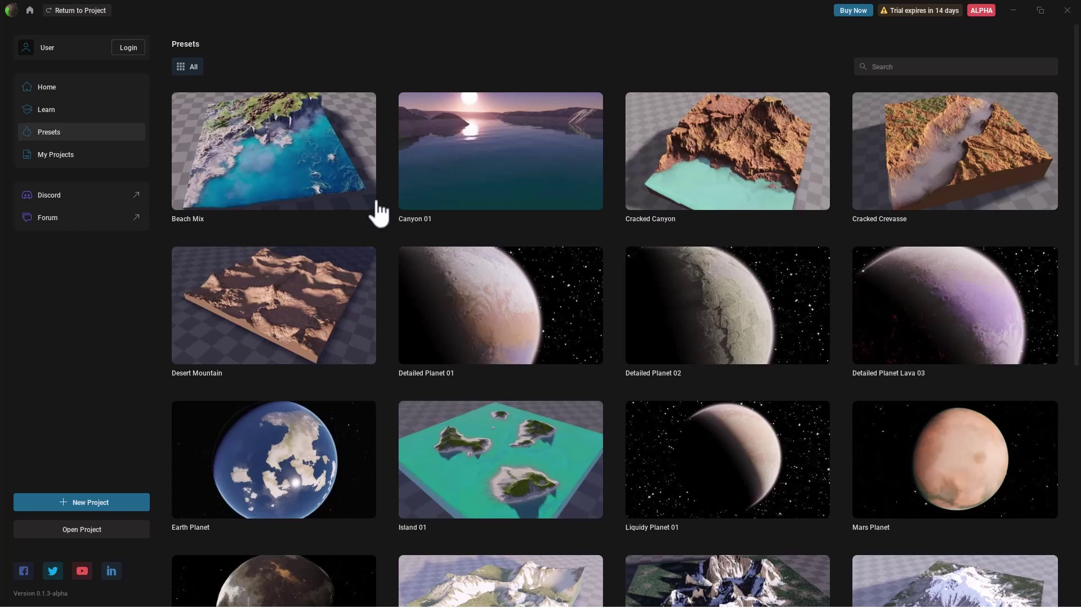
{"action": "scroll", "coordinate": [248, 152], "scroll_direction": "down", "scroll_amount": 4}
{"action": "scroll", "coordinate": [274, 326], "scroll_direction": "up", "scroll_amount": 4}
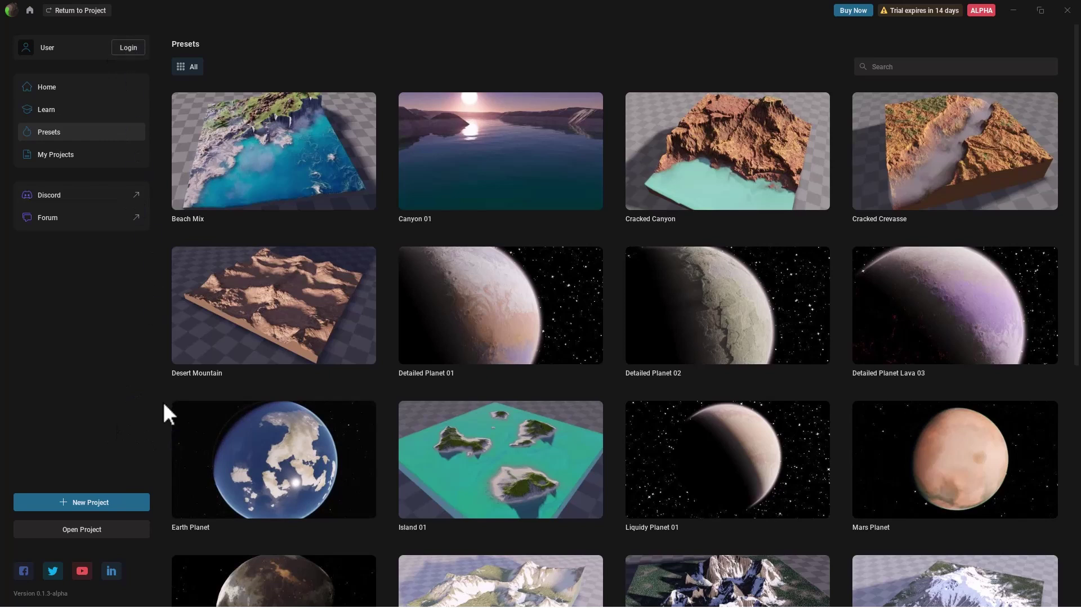
{"action": "left_click", "coordinate": [84, 507]}
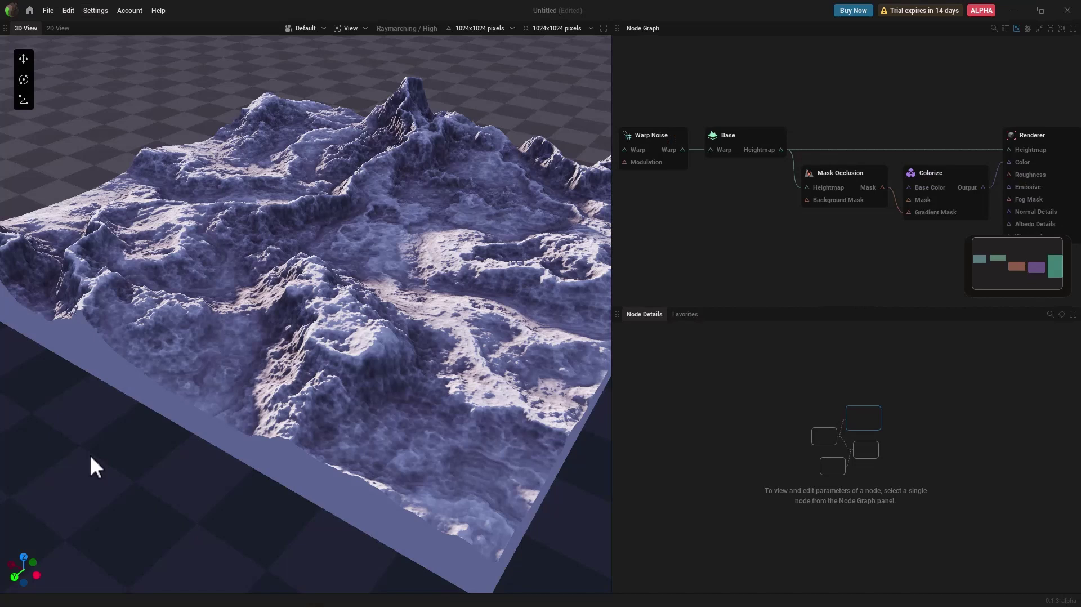
Examine the default terrain in the 3D view from several distances and angles.
{"action": "scroll", "coordinate": [130, 448], "scroll_direction": "down", "scroll_amount": 3}
{"action": "scroll", "coordinate": [404, 206], "scroll_direction": "up", "scroll_amount": 3}
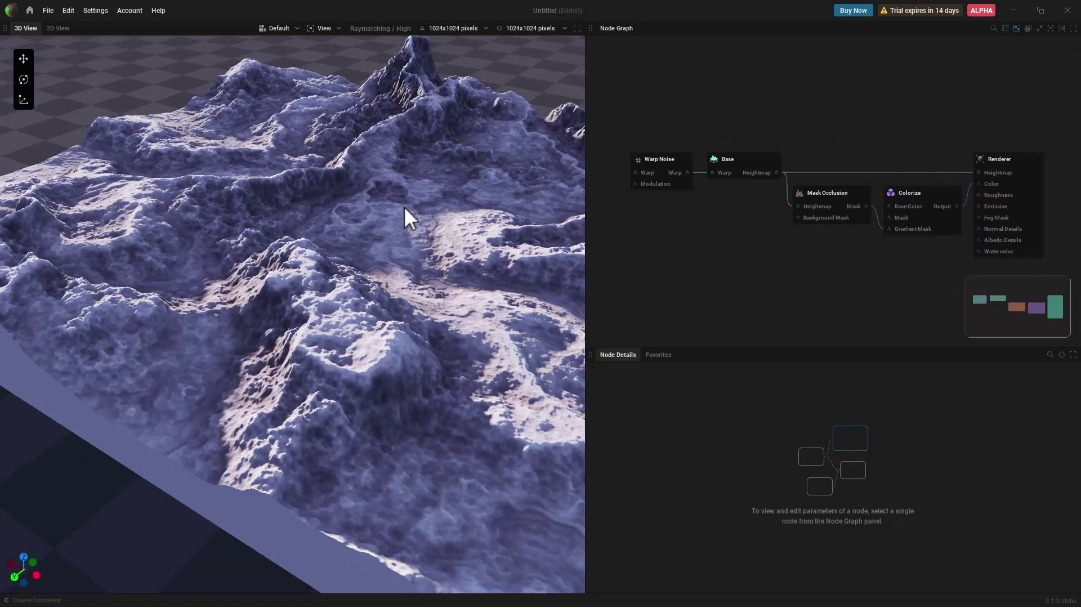
{"action": "scroll", "coordinate": [403, 206], "scroll_direction": "down", "scroll_amount": 3}
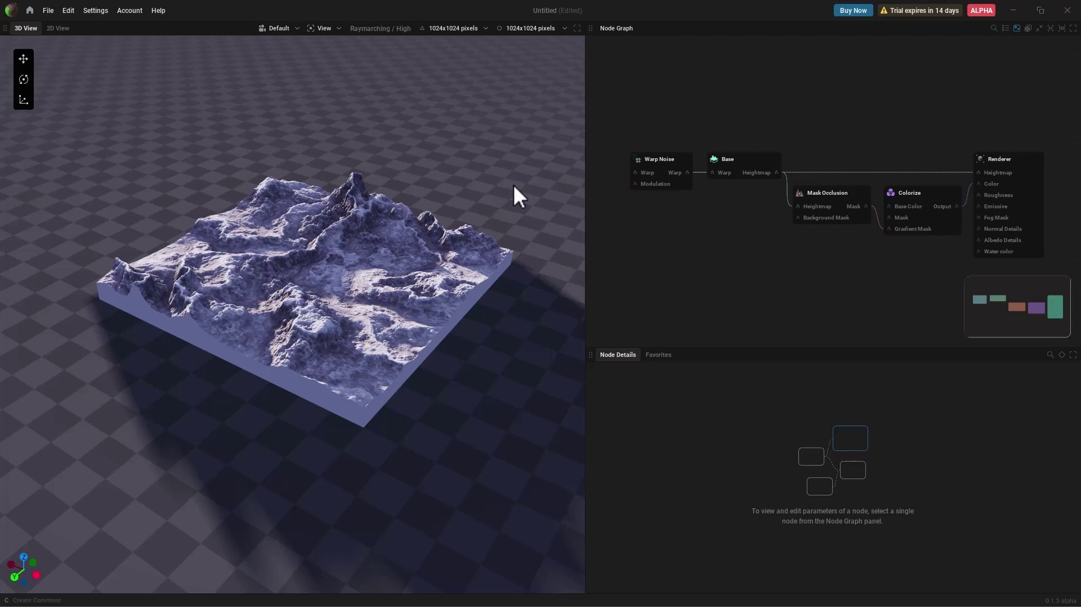
{"action": "middle_click_drag", "start_coordinate": [518, 188], "coordinate": [332, 146]}
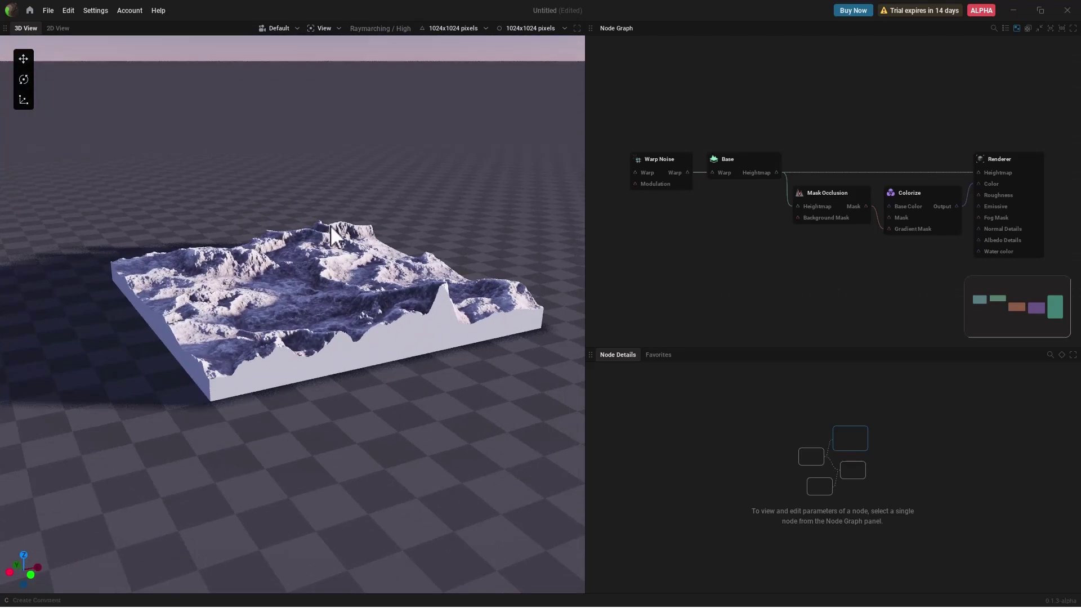
{"action": "middle_click_drag", "start_coordinate": [331, 226], "coordinate": [336, 250]}
{"action": "scroll", "coordinate": [283, 286], "scroll_direction": "up", "scroll_amount": 5}
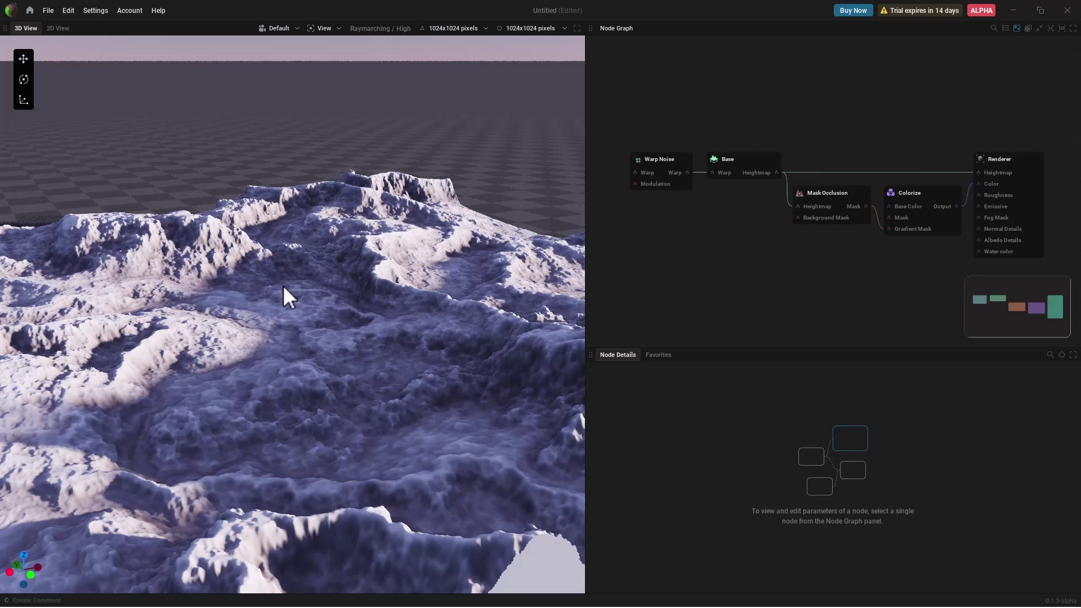
{"action": "scroll", "coordinate": [283, 285], "scroll_direction": "down", "scroll_amount": 8}
{"action": "scroll", "coordinate": [276, 276], "scroll_direction": "up", "scroll_amount": 4}
{"action": "scroll", "coordinate": [276, 275], "scroll_direction": "down", "scroll_amount": 5}
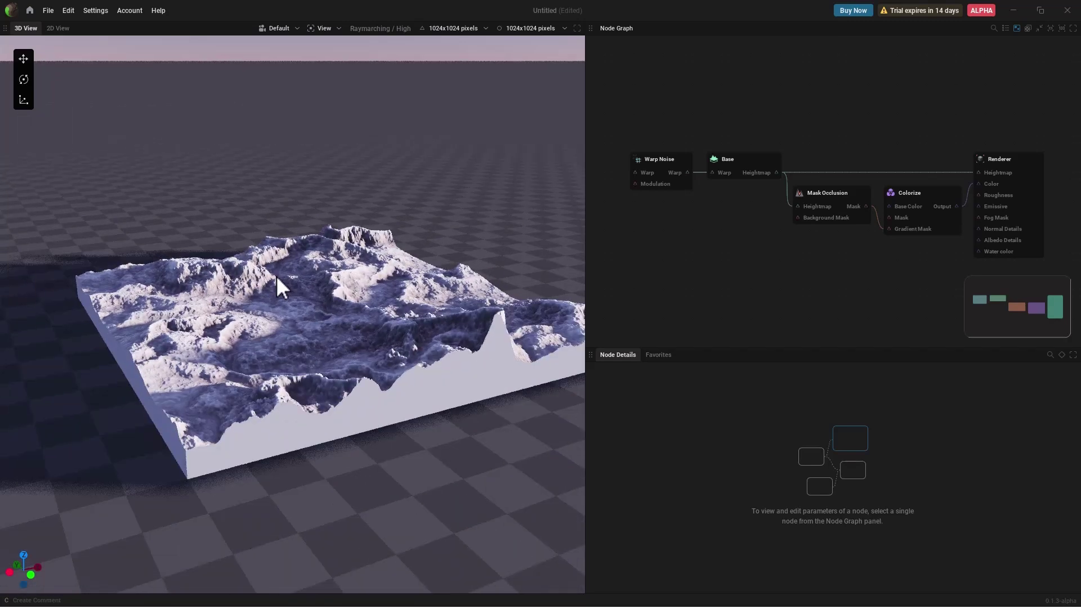
{"action": "middle_click_drag", "start_coordinate": [275, 298], "coordinate": [326, 257]}
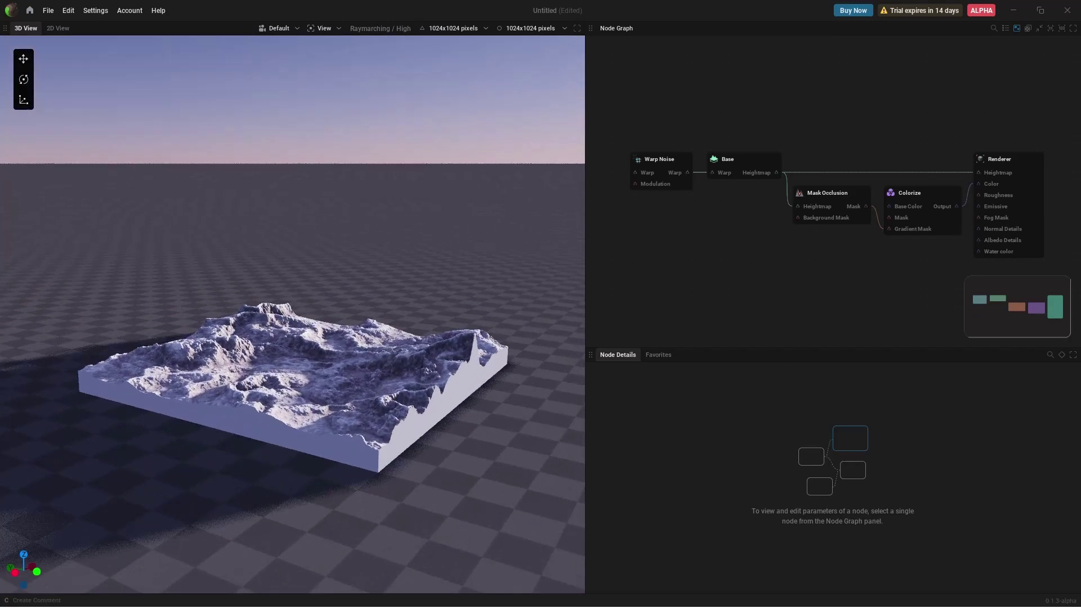
Change the sunlight direction so the top surface of the terrain is lit more brightly.
{"action": "scroll", "coordinate": [293, 290], "scroll_direction": "up", "scroll_amount": 4}
{"action": "scroll", "coordinate": [294, 289], "scroll_direction": "down", "scroll_amount": 2}
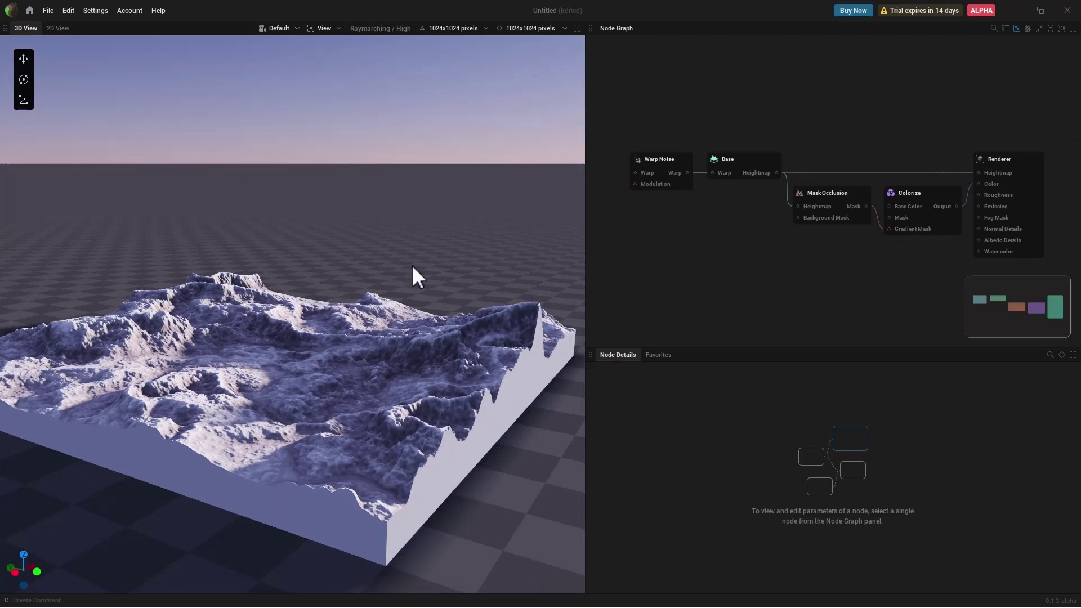
{"action": "mouse_move", "coordinate": [459, 279]}
{"action": "right_mouse_down"}
{"action": "mouse_move", "coordinate": [434, 282]}
{"action": "mouse_move", "coordinate": [452, 283]}
{"action": "right_mouse_up"}
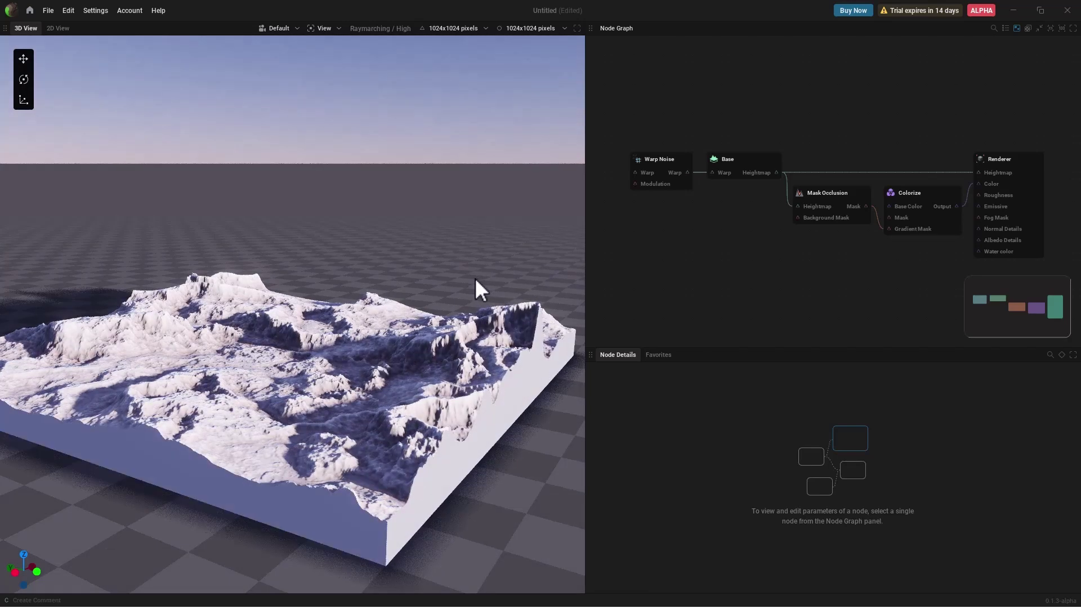
Examine the node graph and display the parameters of the Mask Occlusion node.
{"action": "middle_click_drag", "start_coordinate": [652, 96], "coordinate": [629, 89]}
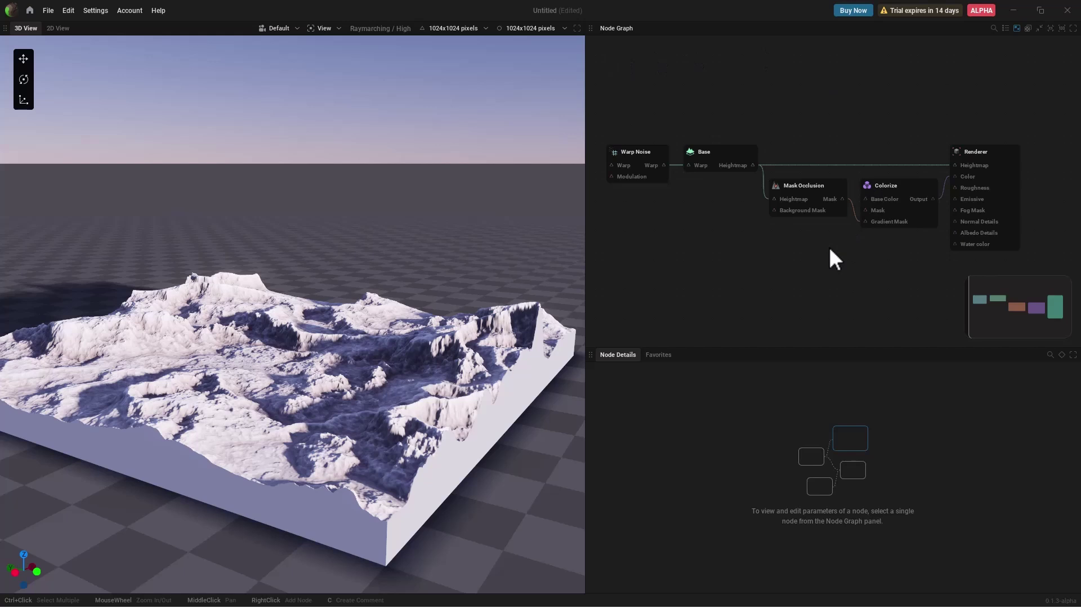
{"action": "middle_click_drag", "start_coordinate": [811, 249], "coordinate": [851, 233]}
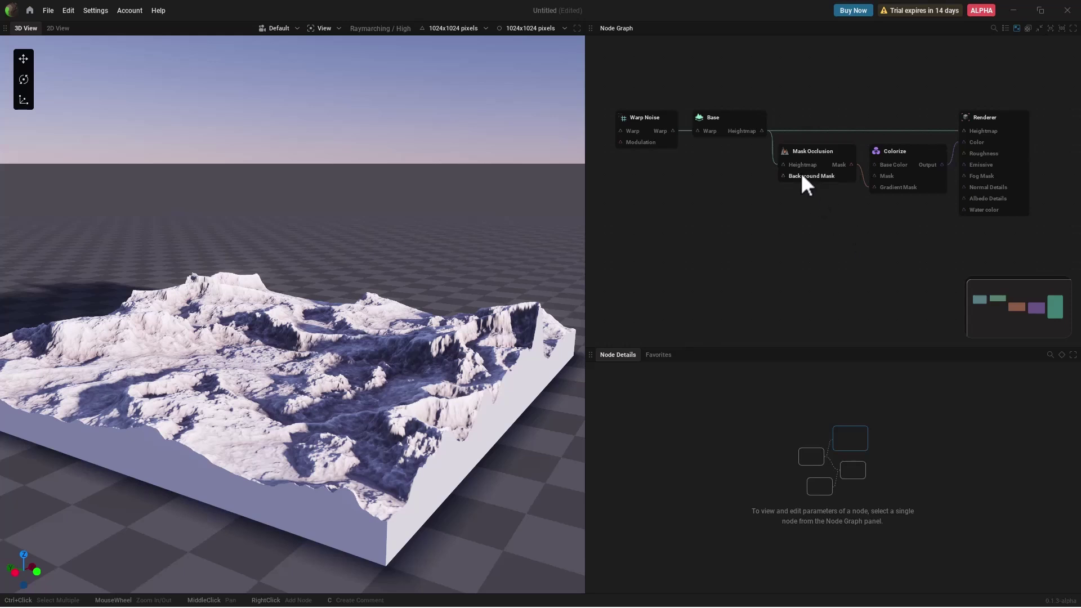
{"action": "left_click", "coordinate": [822, 160]}
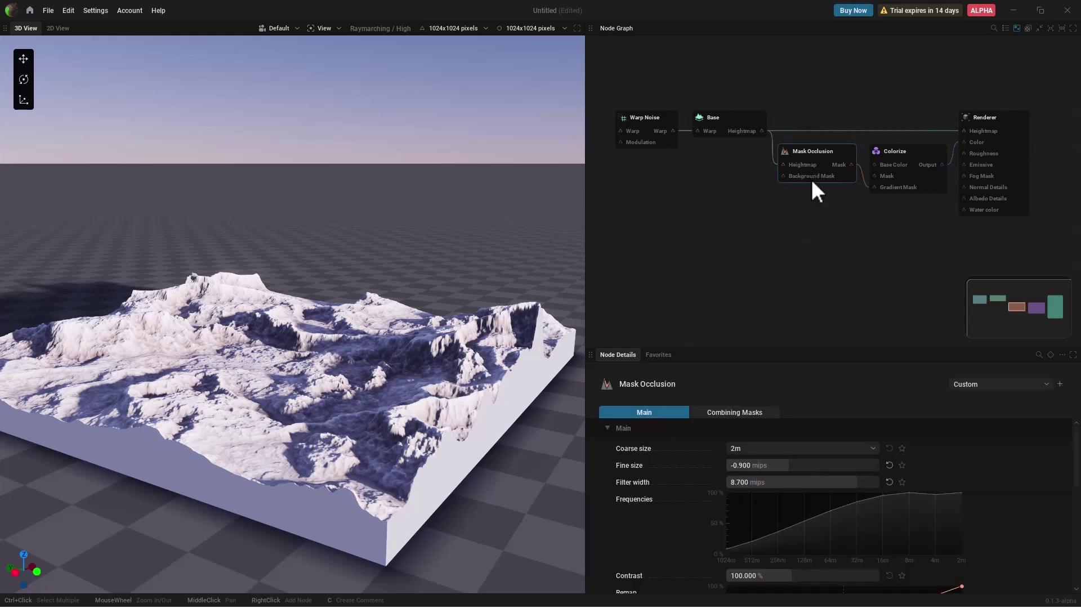
{"action": "scroll", "coordinate": [731, 497], "scroll_direction": "down", "scroll_amount": 3}
{"action": "scroll", "coordinate": [729, 500], "scroll_direction": "up", "scroll_amount": 3}
{"action": "scroll", "coordinate": [785, 122], "scroll_direction": "up", "scroll_amount": 4}
{"action": "scroll", "coordinate": [806, 191], "scroll_direction": "down", "scroll_amount": 5}
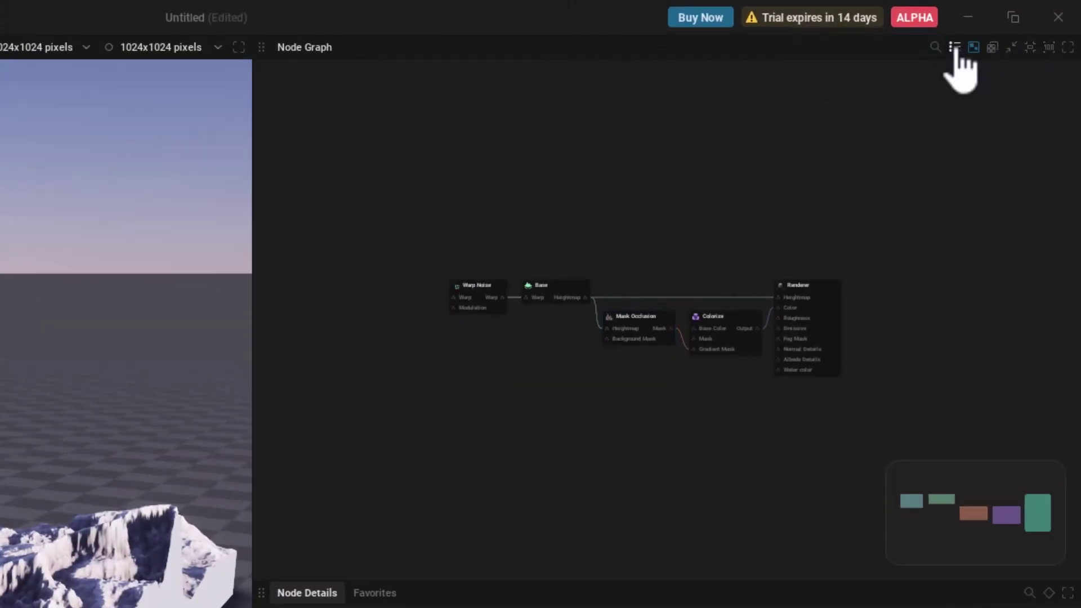
Show the node list beside the graph and frame the graph on the selected Mask Occlusion node.
{"action": "left_click", "coordinate": [955, 47]}
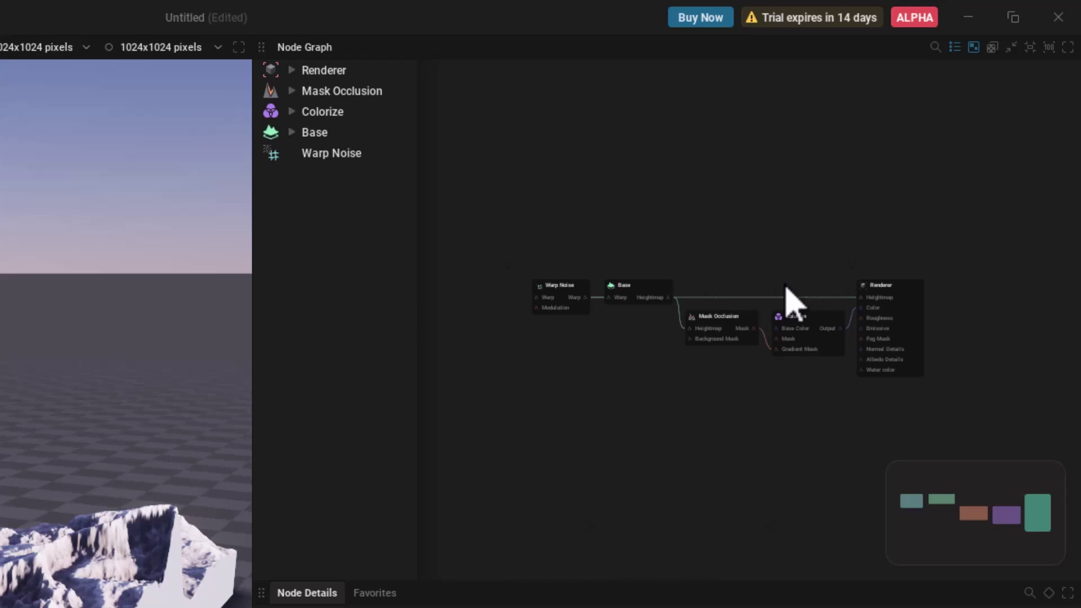
{"action": "left_click", "coordinate": [1011, 49]}
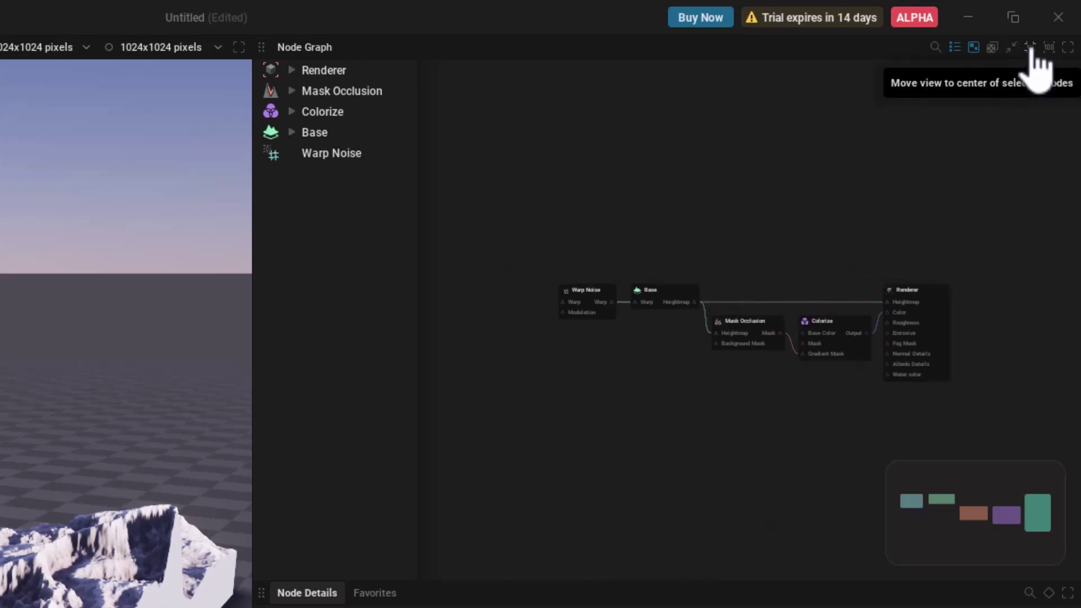
{"action": "left_click", "coordinate": [748, 329]}
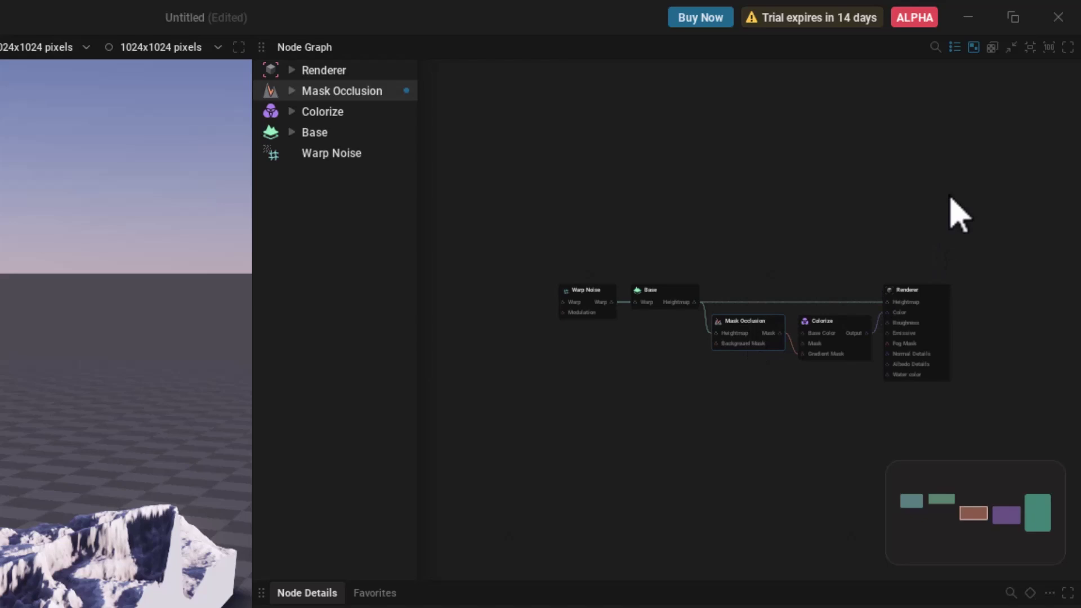
{"action": "left_click", "coordinate": [1048, 48]}
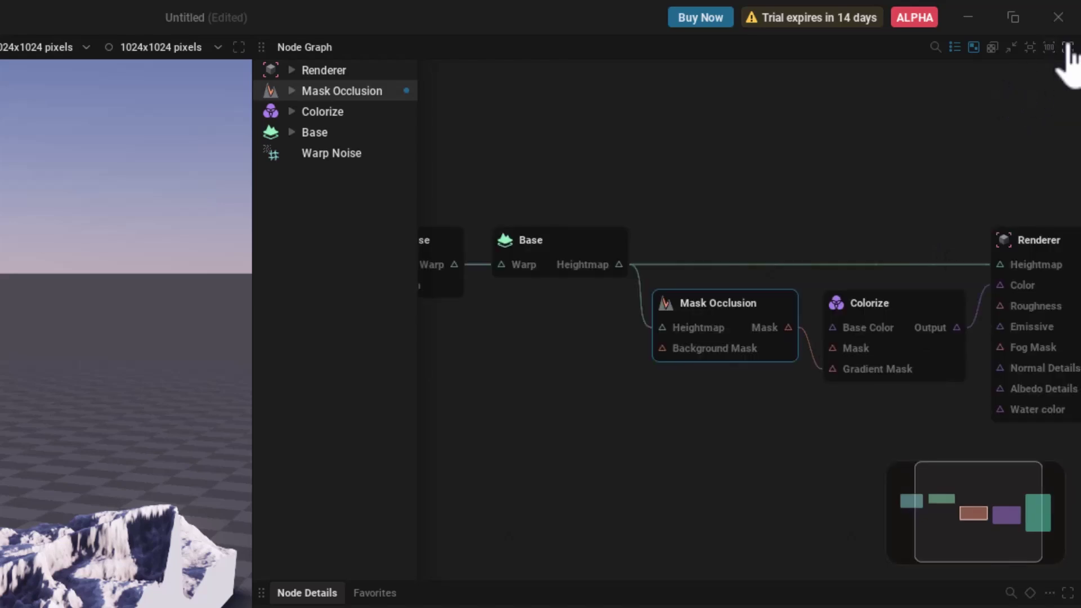
View the node graph in full screen and back, and check the 2D preview before returning to the 3D view.
{"action": "left_click", "coordinate": [1067, 47]}
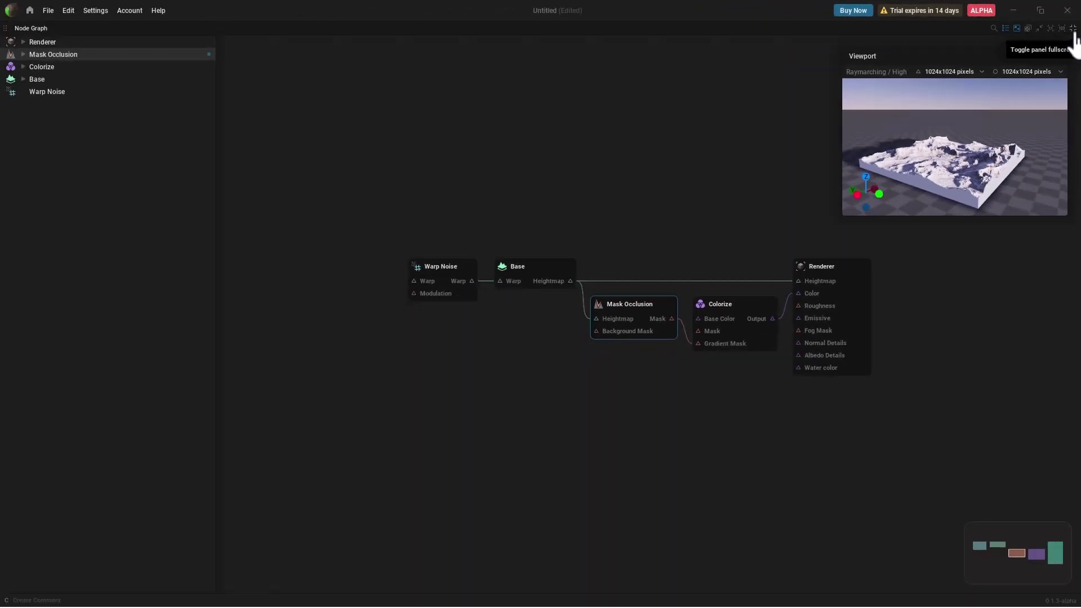
{"action": "left_click", "coordinate": [1073, 28]}
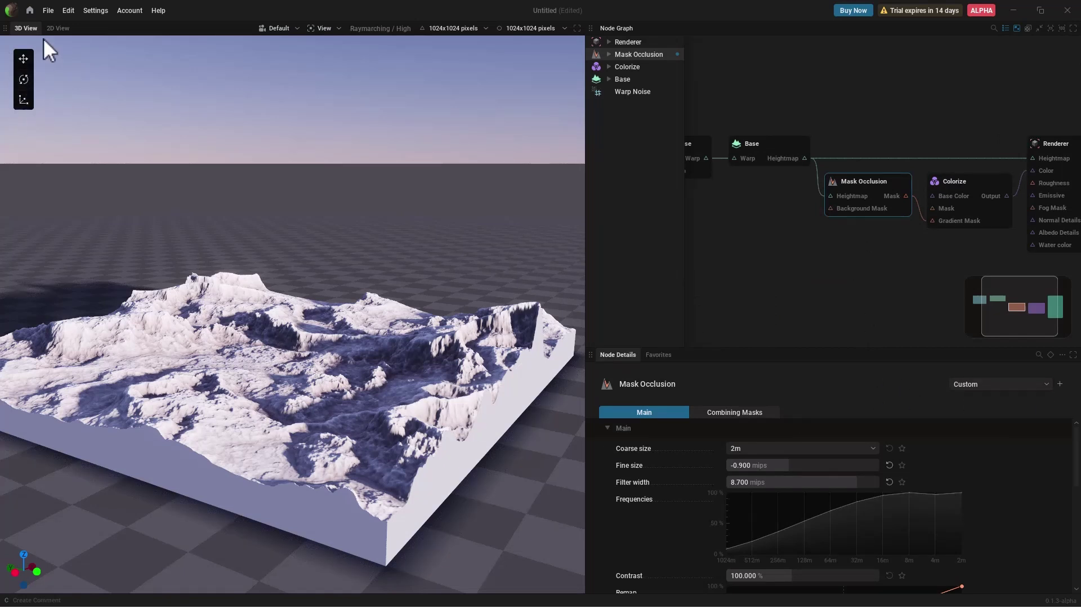
{"action": "left_click", "coordinate": [58, 28]}
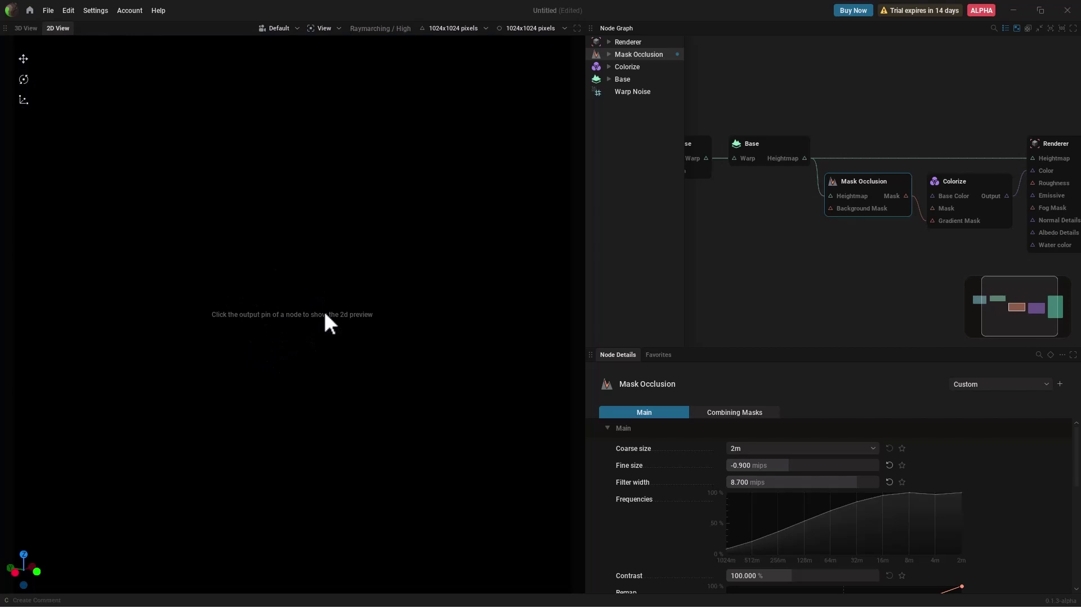
{"action": "left_click", "coordinate": [26, 28]}
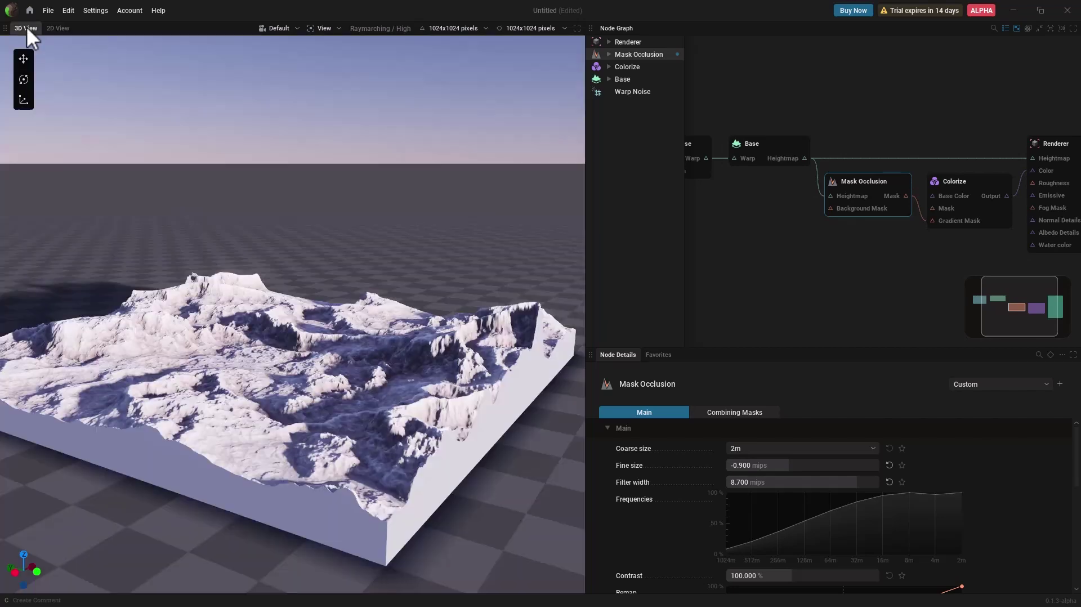
Hide the node list so that only the node graph is shown.
{"action": "middle_click_drag", "start_coordinate": [813, 286], "coordinate": [784, 284]}
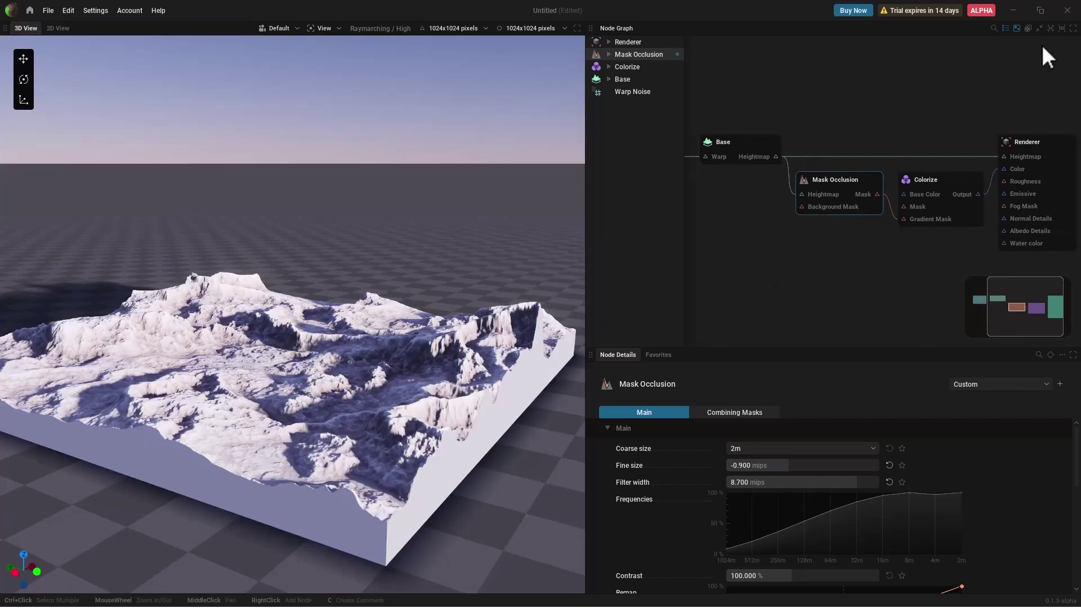
{"action": "left_click", "coordinate": [1006, 29]}
{"action": "scroll", "coordinate": [768, 243], "scroll_direction": "down", "scroll_amount": 3}
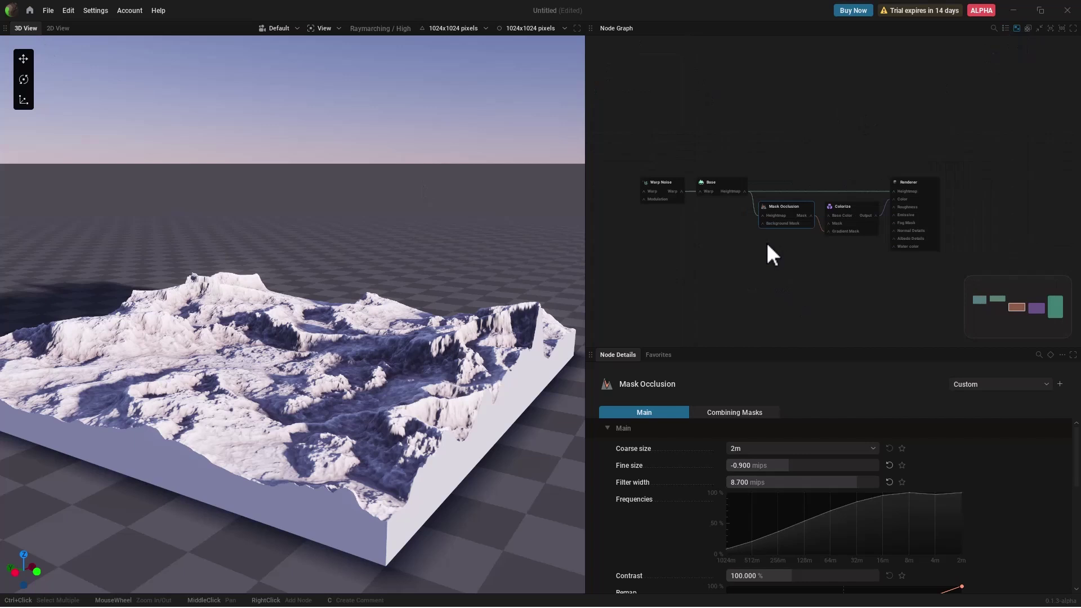
Shift the X position of the Base node to reshape the terrain, and display the Warp Noise node's parameters.
{"action": "scroll", "coordinate": [745, 253], "scroll_direction": "up", "scroll_amount": 2}
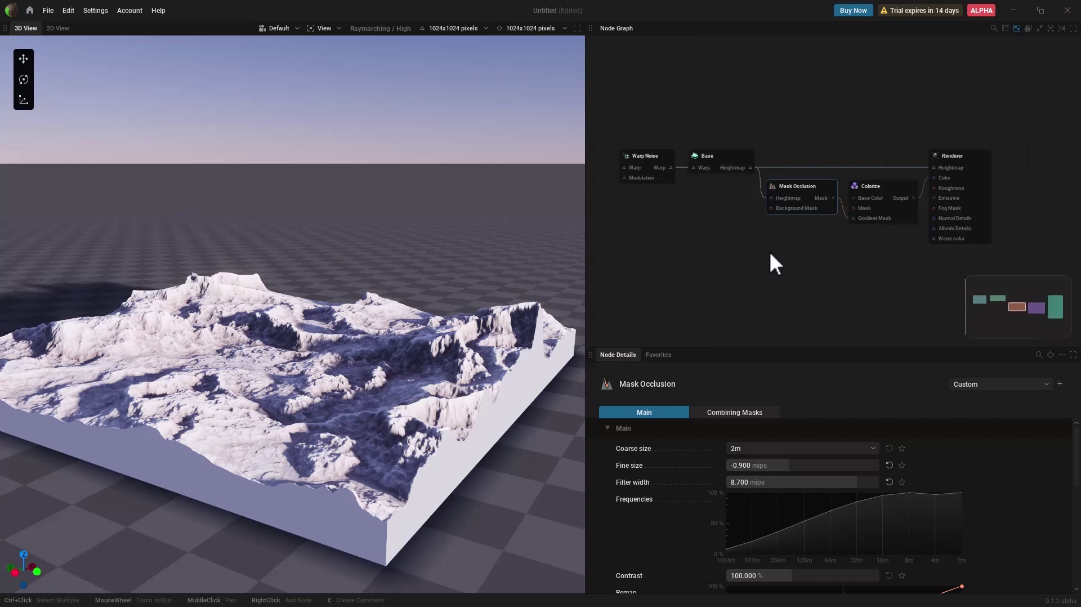
{"action": "middle_click_drag", "start_coordinate": [754, 254], "coordinate": [807, 265]}
{"action": "left_click", "coordinate": [745, 168]}
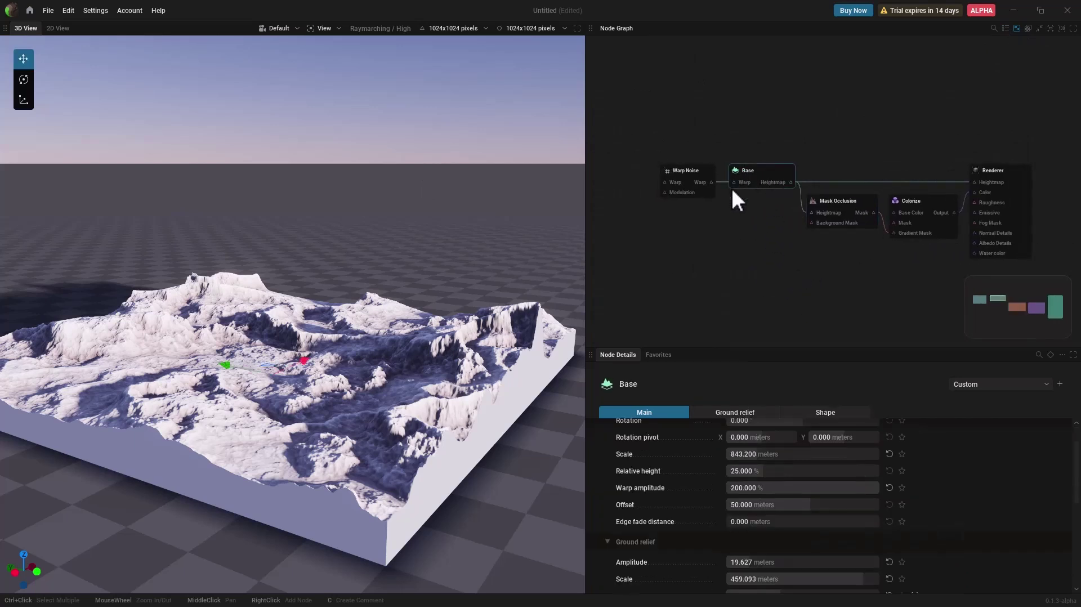
{"action": "middle_click_drag", "start_coordinate": [481, 311], "coordinate": [371, 383]}
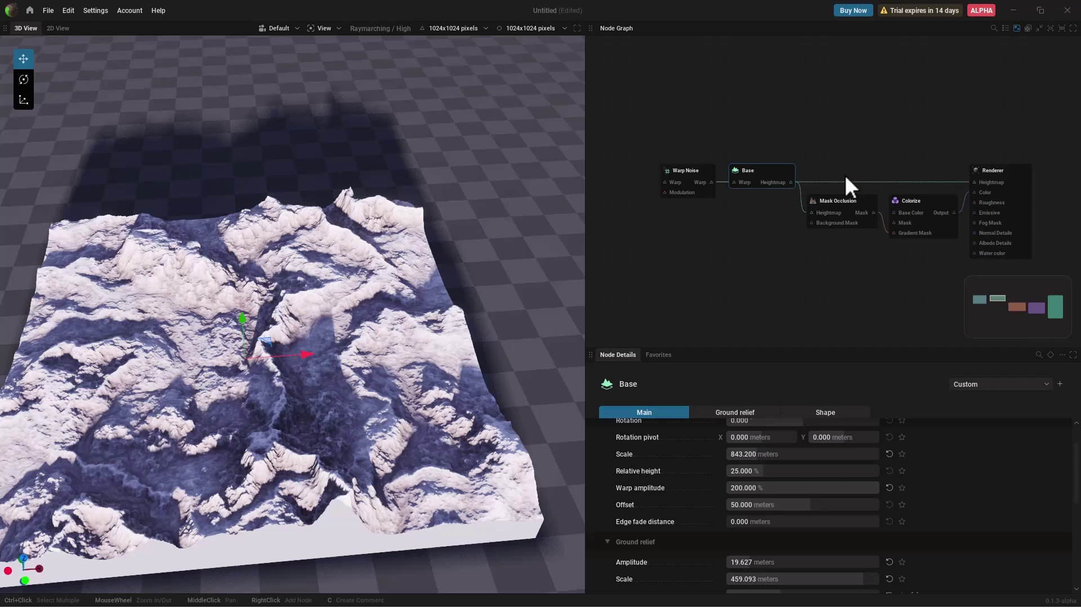
{"action": "middle_click_drag", "start_coordinate": [840, 213], "coordinate": [807, 208]}
{"action": "scroll", "coordinate": [700, 512], "scroll_direction": "up", "scroll_amount": 2}
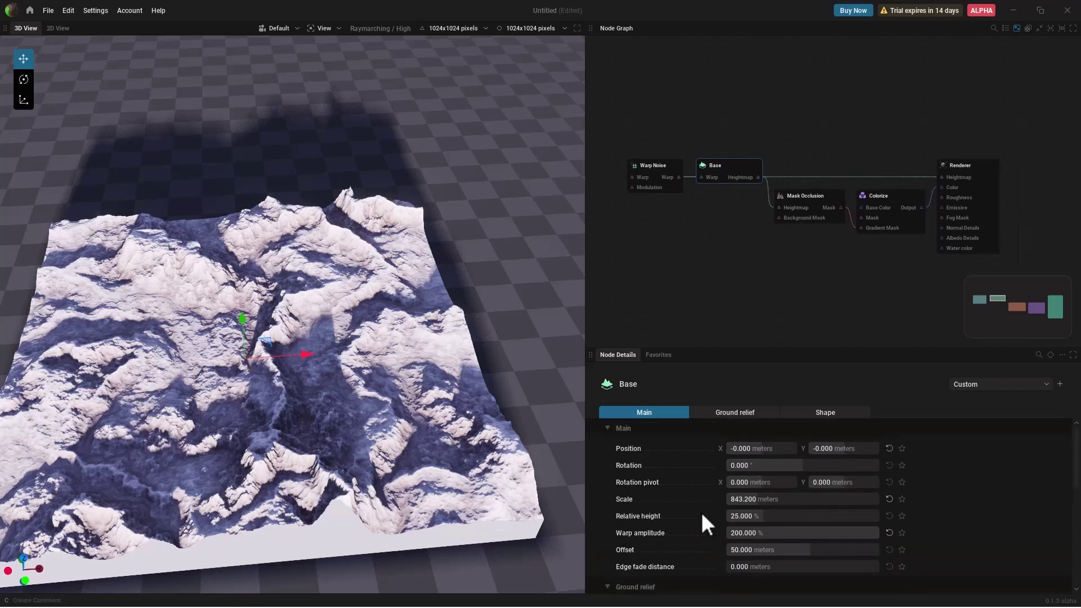
{"action": "mouse_move", "coordinate": [751, 447]}
{"action": "left_mouse_down"}
{"action": "mouse_move", "coordinate": [762, 448]}
{"action": "mouse_move", "coordinate": [752, 448]}
{"action": "left_mouse_up"}
{"action": "left_click", "coordinate": [654, 172]}
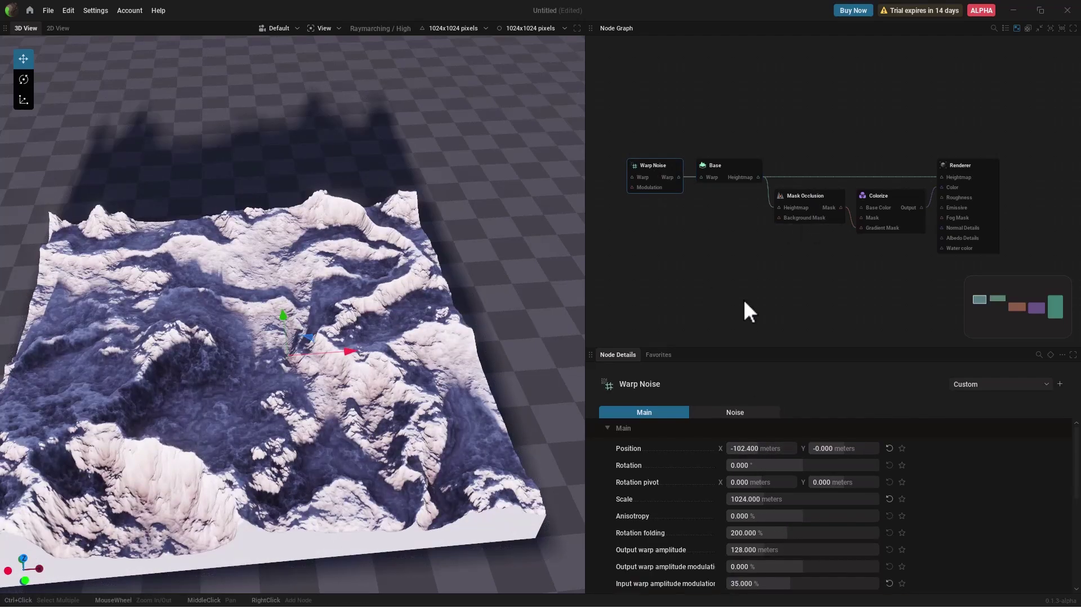
Select all nodes in the node graph and delete them to start from an empty terrain.
{"action": "left_click_drag", "start_coordinate": [772, 273], "coordinate": [839, 237]}
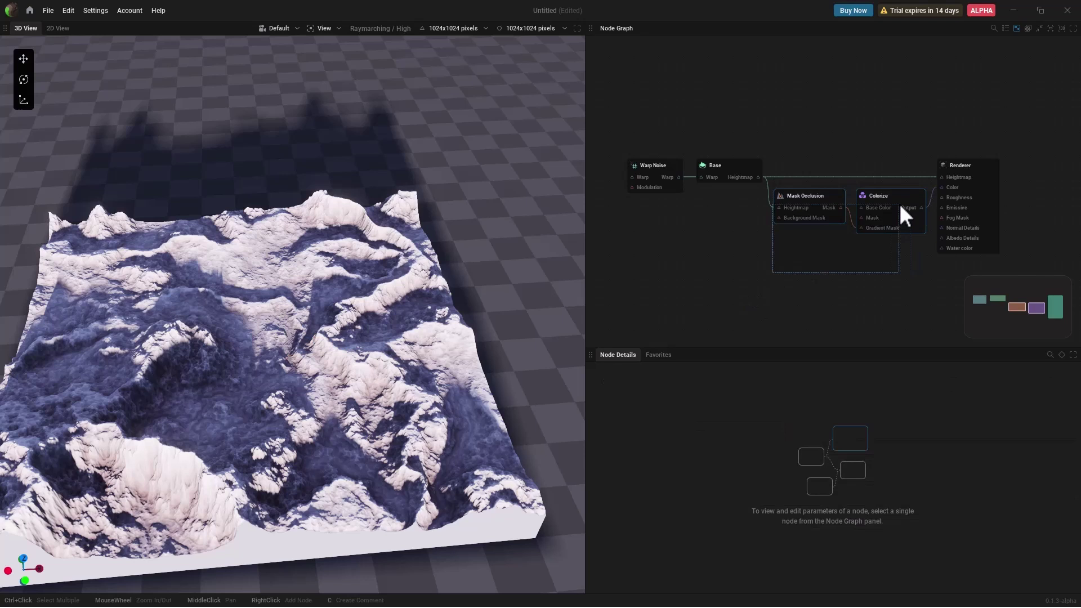
{"action": "left_click_drag", "start_coordinate": [899, 204], "coordinate": [1052, 90]}
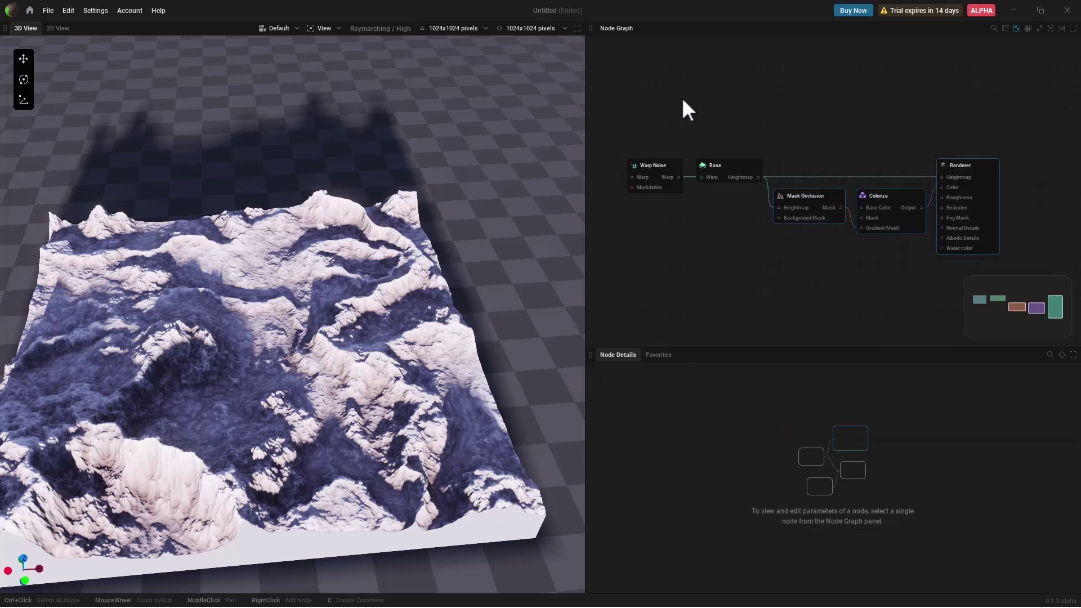
{"action": "left_click_drag", "start_coordinate": [626, 81], "coordinate": [978, 305]}
{"action": "key", "text": "Delete"}
{"action": "left_click_drag", "start_coordinate": [399, 326], "coordinate": [306, 398]}
{"action": "scroll", "coordinate": [306, 397], "scroll_direction": "down", "scroll_amount": 3}
{"action": "middle_click_drag", "start_coordinate": [307, 397], "coordinate": [269, 444]}
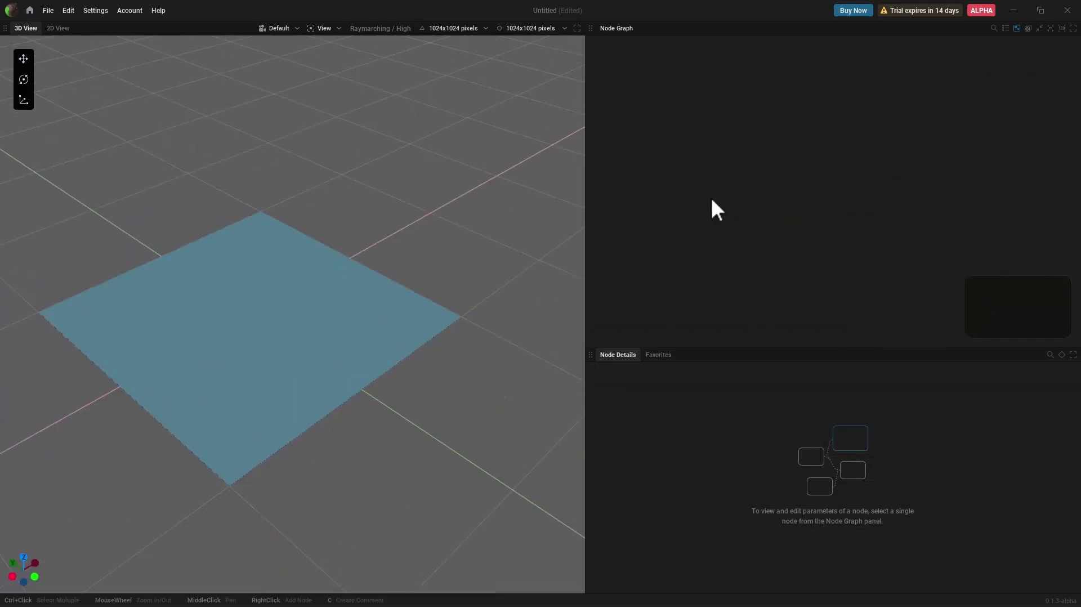
Add a Base height source node to the empty node graph.
{"action": "right_click", "coordinate": [705, 171]}
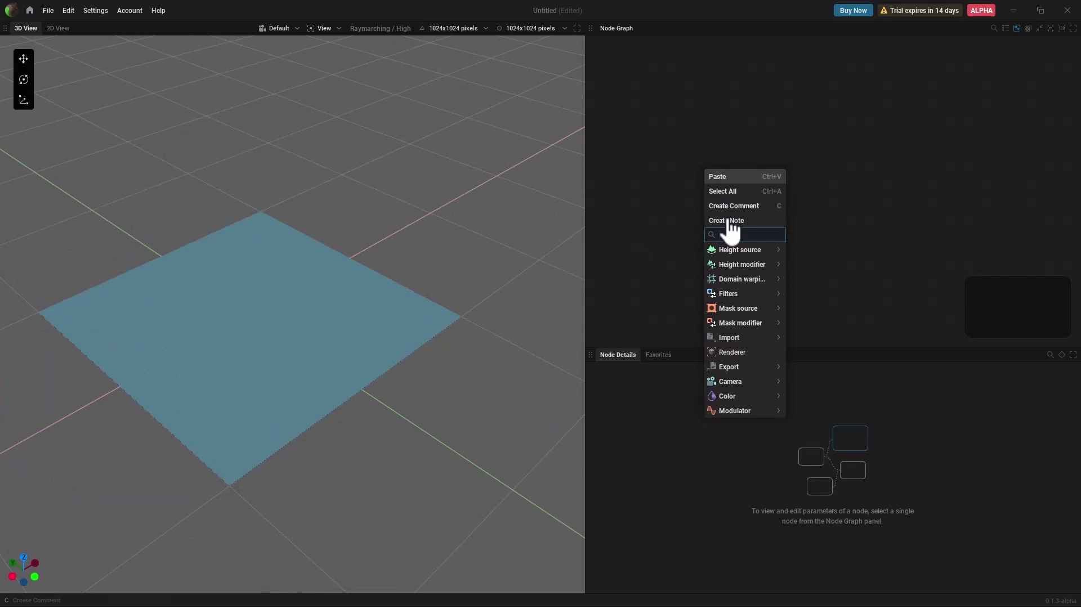
{"action": "mouse_move", "coordinate": [743, 252]}
{"action": "left_click", "coordinate": [810, 250]}
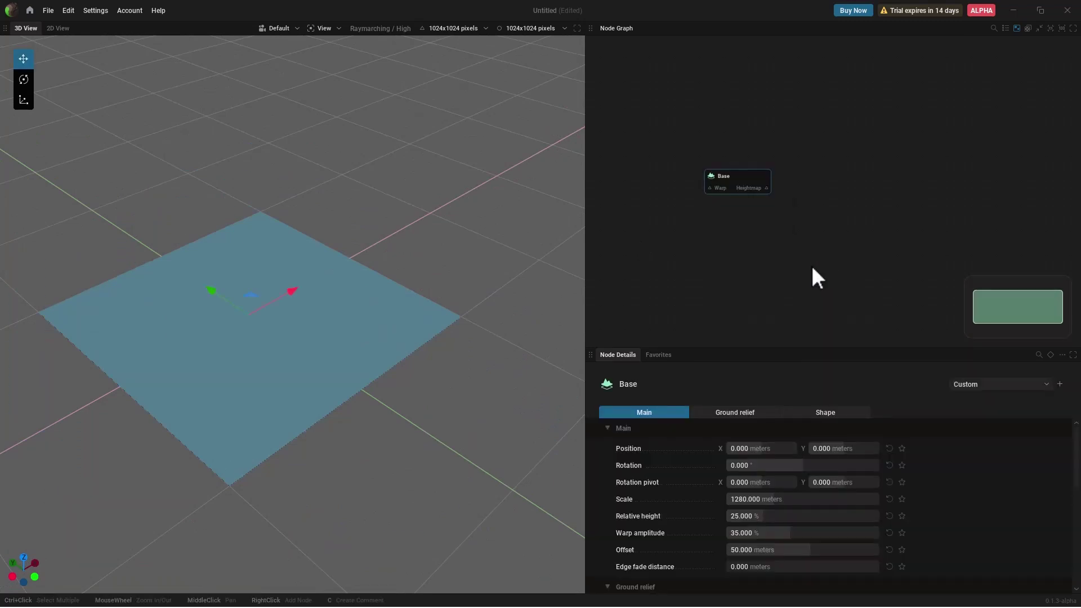
Add a Renderer node and place it beside the Base node with all of its inputs in view.
{"action": "scroll", "coordinate": [809, 169], "scroll_direction": "up", "scroll_amount": 3}
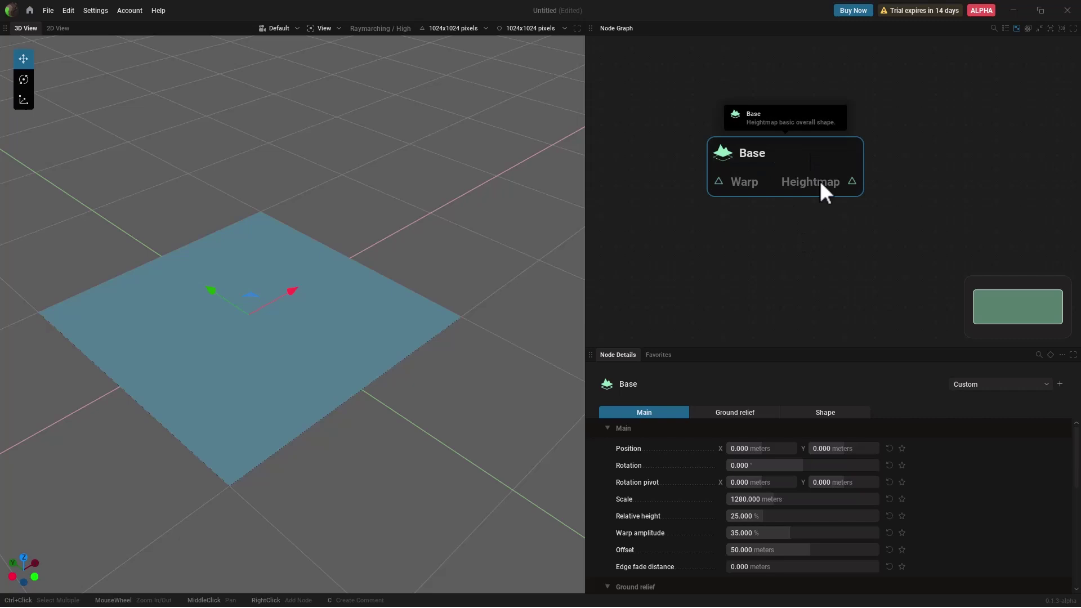
{"action": "middle_click_drag", "start_coordinate": [835, 250], "coordinate": [717, 254]}
{"action": "right_click", "coordinate": [798, 172]}
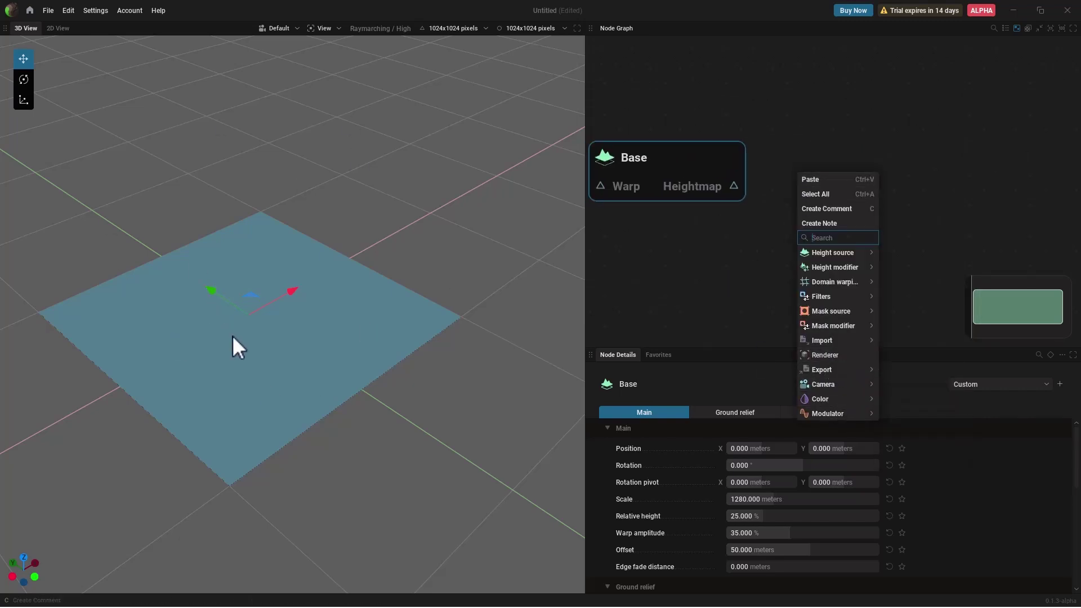
{"action": "left_click", "coordinate": [823, 355]}
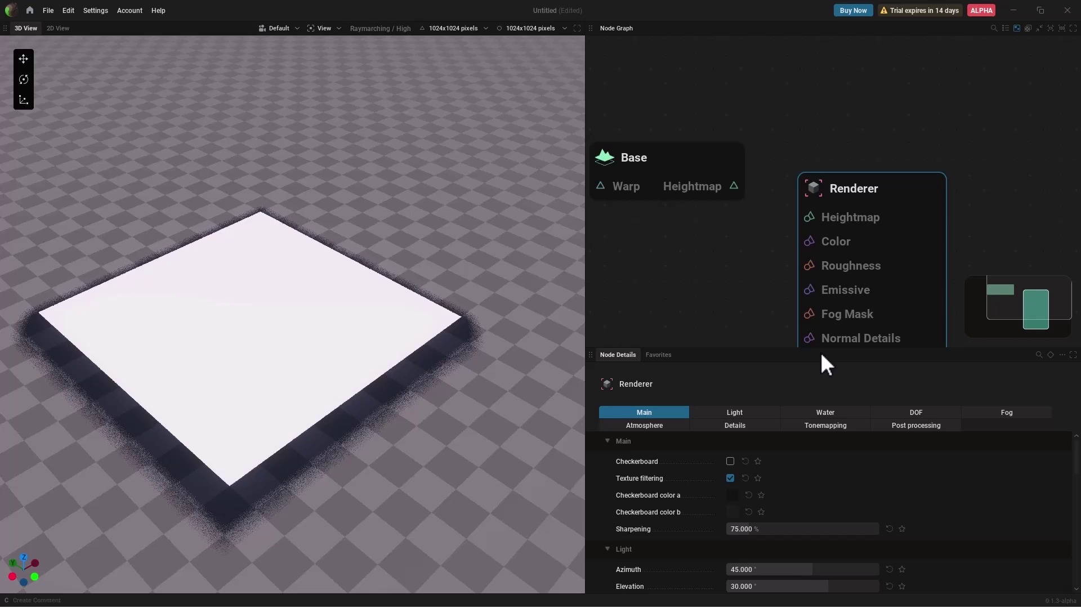
{"action": "left_click_drag", "start_coordinate": [916, 216], "coordinate": [923, 121]}
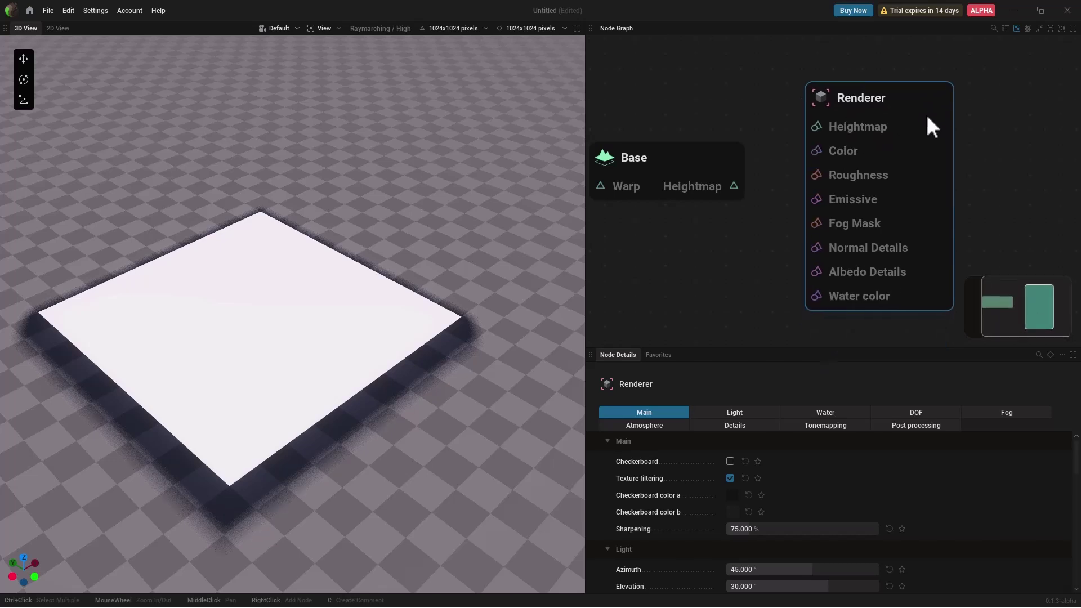
Move the Base node away from the Renderer and connect its Heightmap output to the Renderer's Heightmap input.
{"action": "left_click_drag", "start_coordinate": [711, 197], "coordinate": [634, 229]}
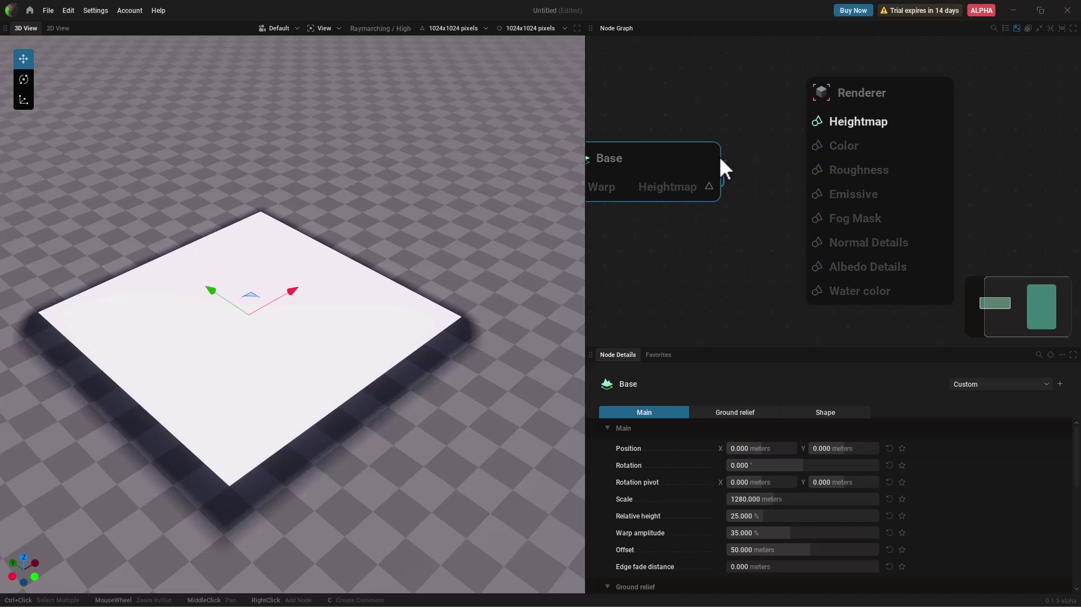
{"action": "left_click_drag", "start_coordinate": [833, 121], "coordinate": [833, 124]}
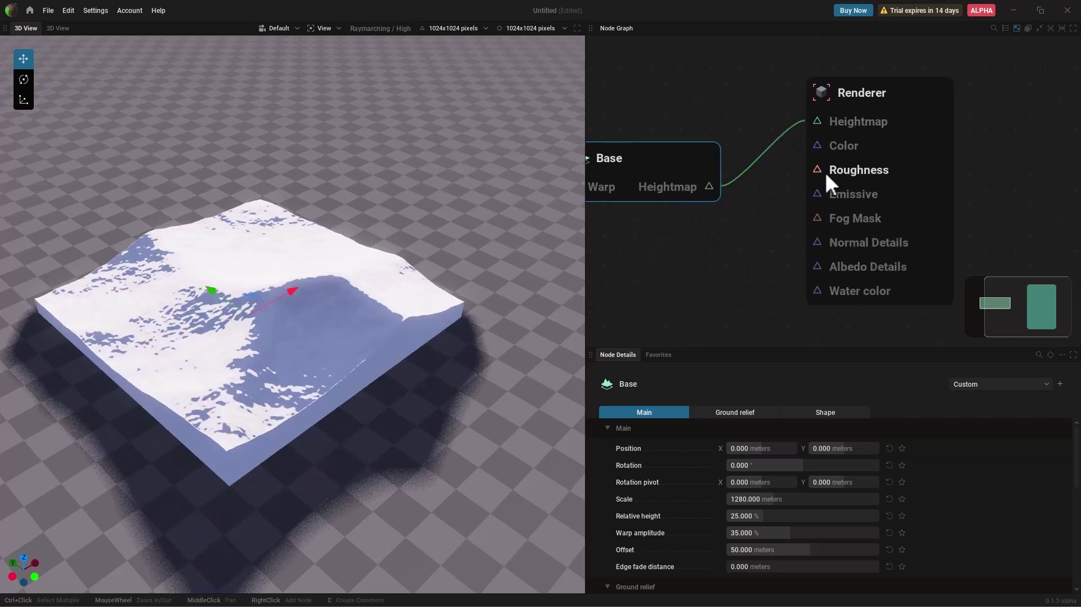
{"action": "middle_click_drag", "start_coordinate": [293, 315], "coordinate": [372, 304]}
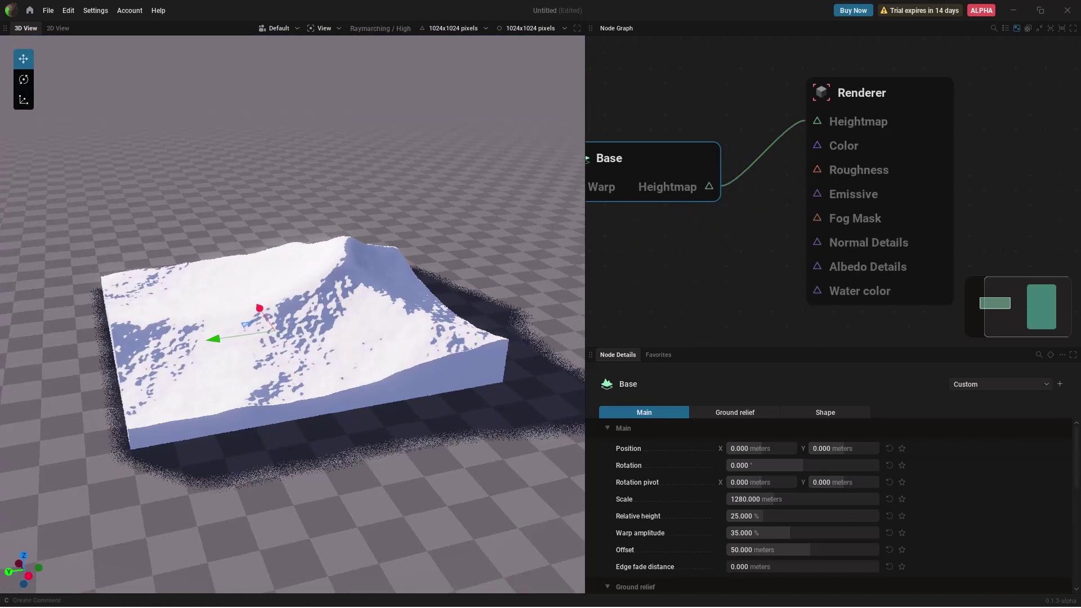
{"action": "scroll", "coordinate": [693, 287], "scroll_direction": "down", "scroll_amount": 4}
{"action": "middle_click_drag", "start_coordinate": [702, 280], "coordinate": [778, 273]}
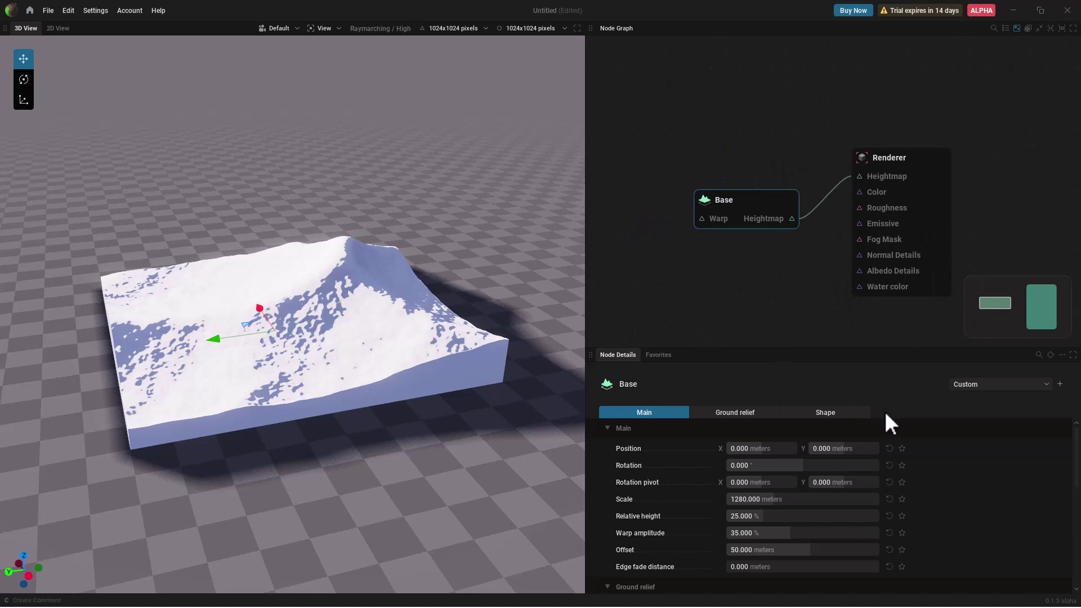
Try the Canyon, Cliff, Island and Volcano presets on the Base node.
{"action": "left_click", "coordinate": [974, 384]}
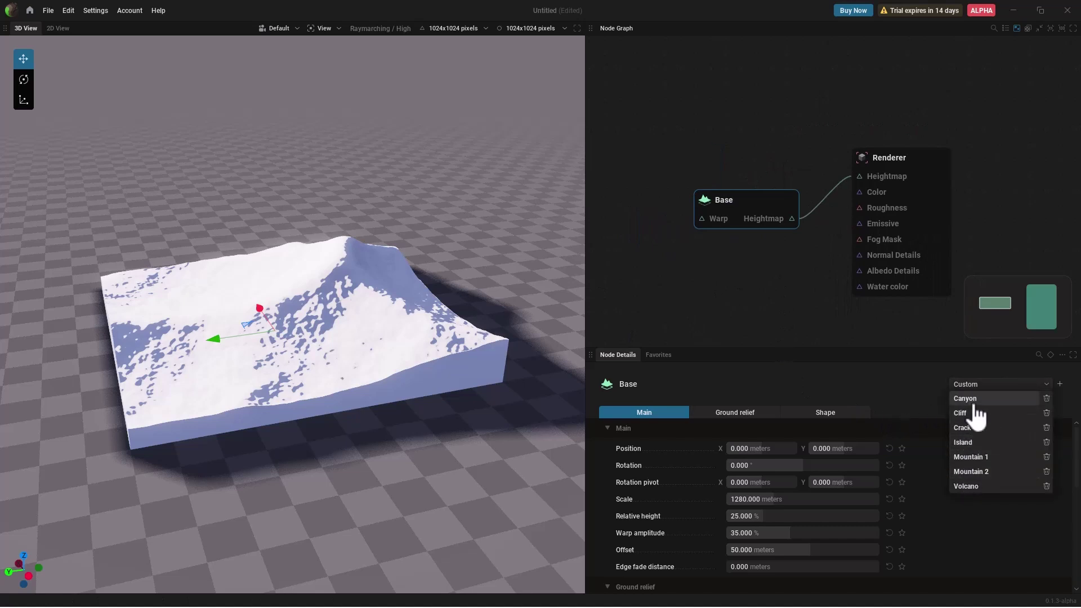
{"action": "left_click", "coordinate": [973, 403]}
{"action": "left_click", "coordinate": [977, 389]}
{"action": "left_click", "coordinate": [977, 412]}
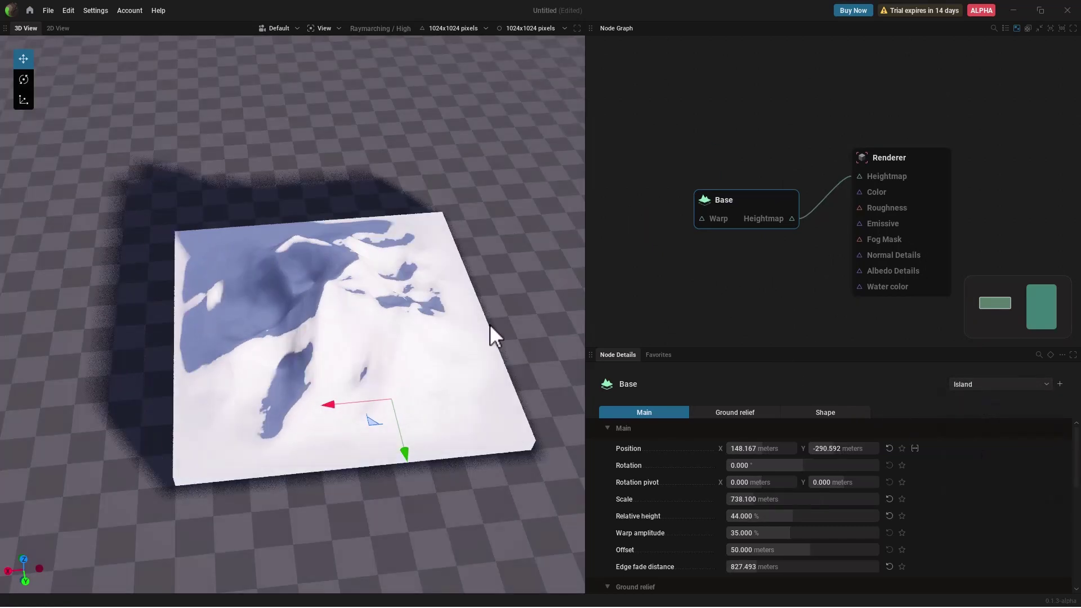
{"action": "left_click", "coordinate": [991, 384]}
{"action": "left_click", "coordinate": [971, 484]}
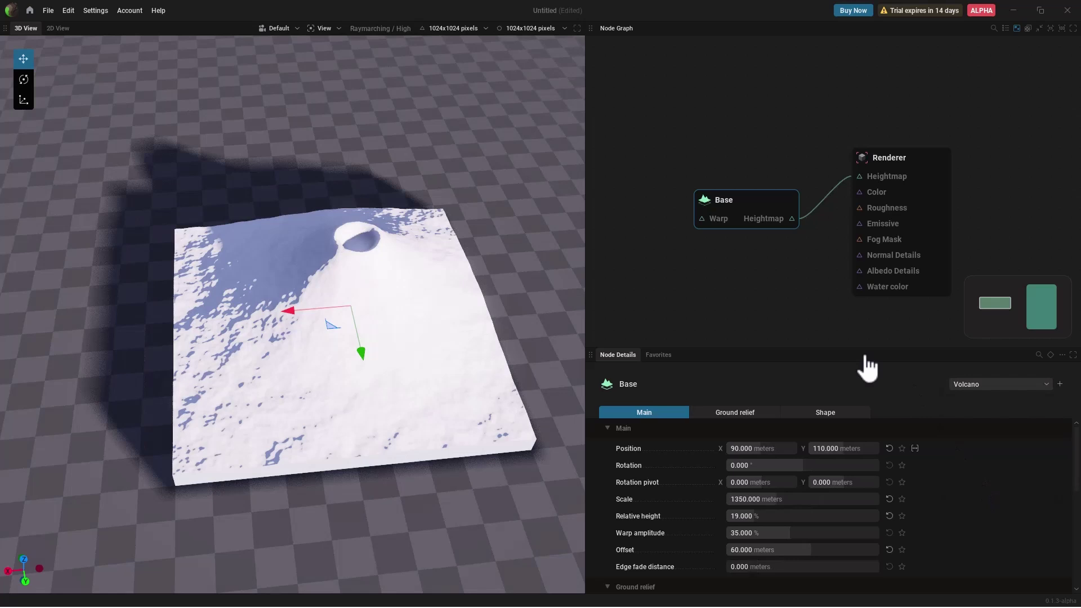
{"action": "left_click", "coordinate": [754, 318]}
Space the Renderer and Base nodes farther apart and enlarge the node details area.
{"action": "left_click_drag", "start_coordinate": [910, 163], "coordinate": [1006, 159]}
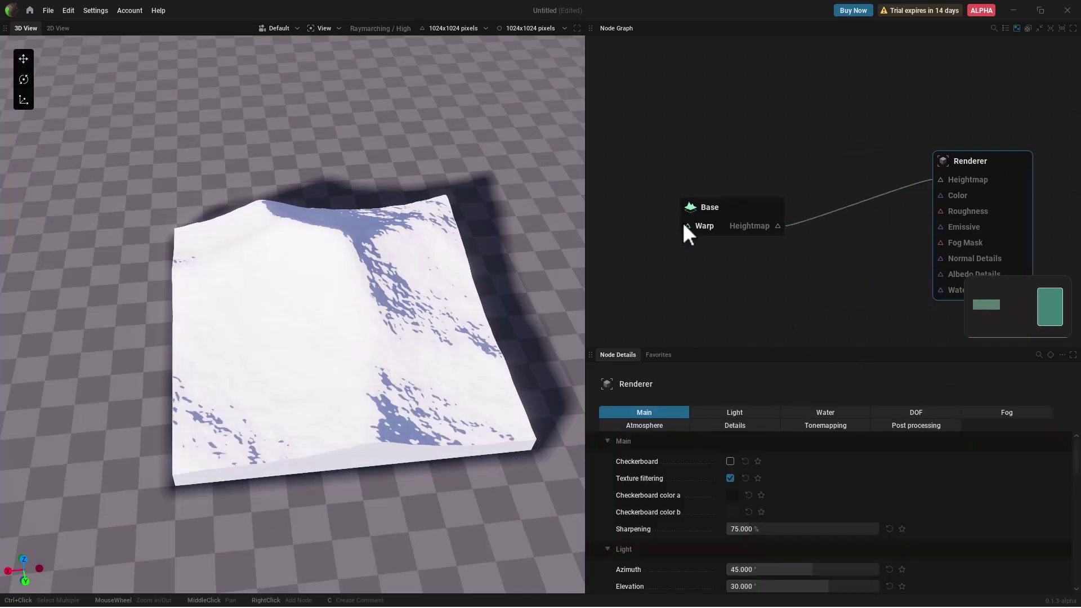
{"action": "left_click_drag", "start_coordinate": [724, 229], "coordinate": [721, 175]}
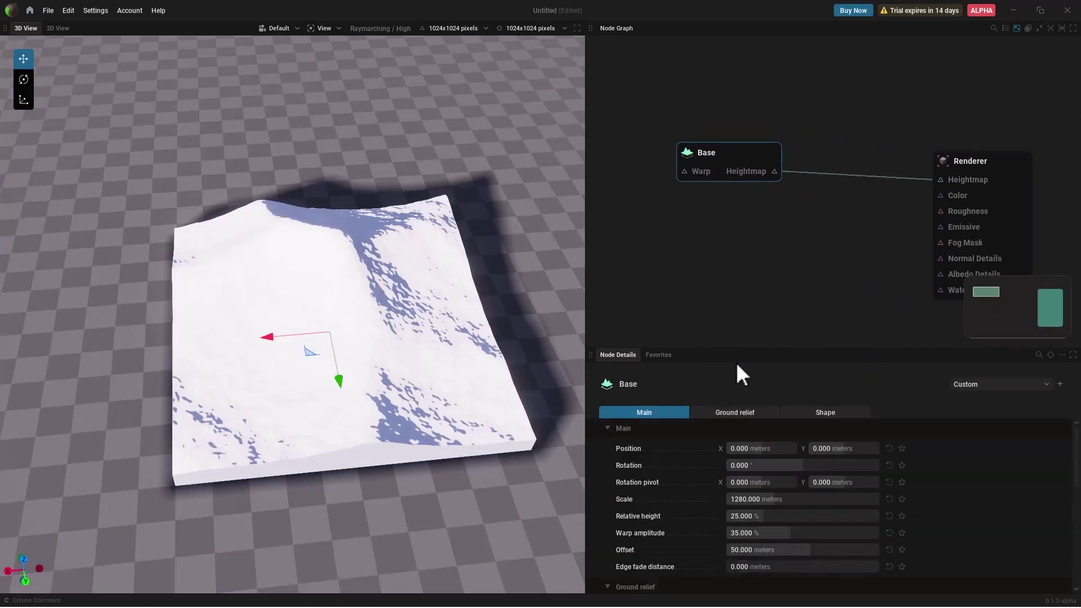
{"action": "left_click_drag", "start_coordinate": [744, 349], "coordinate": [747, 269]}
Set the Base node's ground relief amplitude to about 78.1 m, its offset to about 43.2 m and its main scale to about 1443.8 m.
{"action": "scroll", "coordinate": [664, 467], "scroll_direction": "down", "scroll_amount": 2}
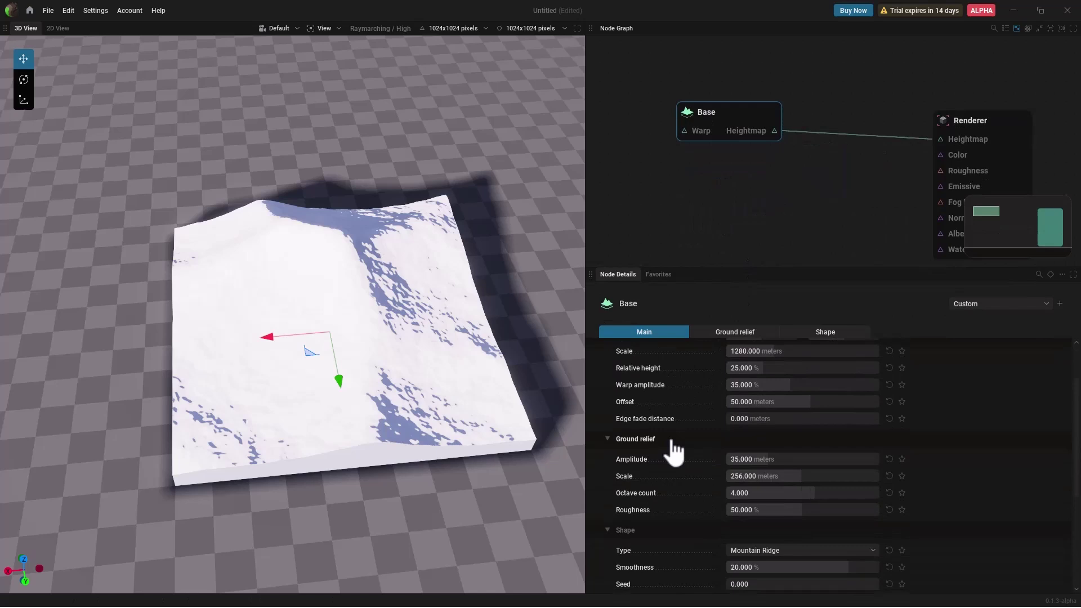
{"action": "left_click_drag", "start_coordinate": [752, 458], "coordinate": [809, 446]}
{"action": "scroll", "coordinate": [627, 485], "scroll_direction": "up", "scroll_amount": 1}
{"action": "scroll", "coordinate": [626, 483], "scroll_direction": "up", "scroll_amount": 1}
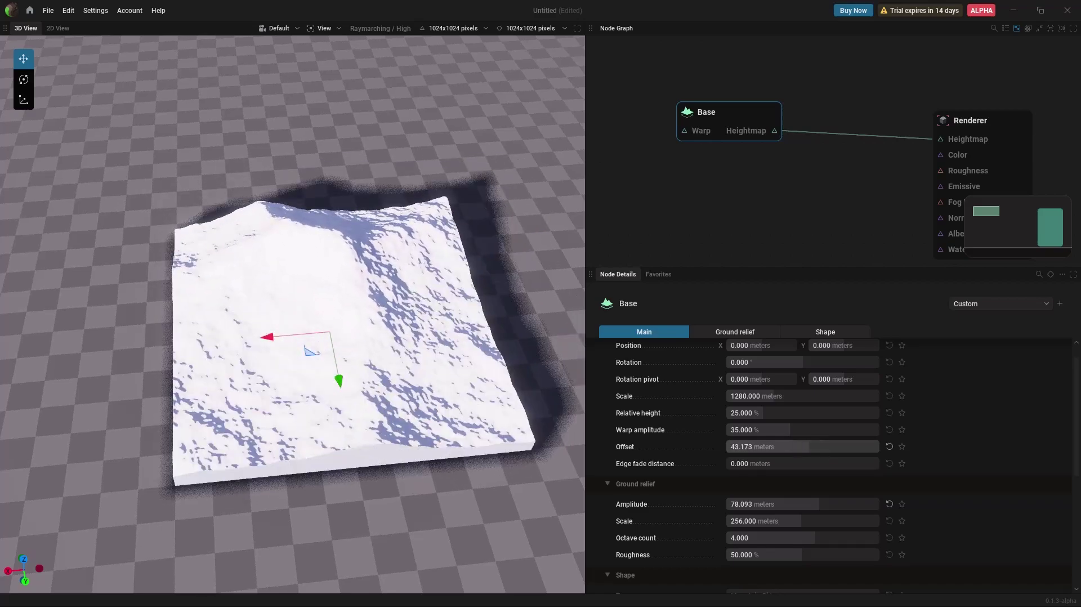
{"action": "mouse_move", "coordinate": [765, 396]}
{"action": "left_mouse_down"}
{"action": "mouse_move", "coordinate": [744, 396]}
{"action": "mouse_move", "coordinate": [779, 396]}
{"action": "left_mouse_up"}
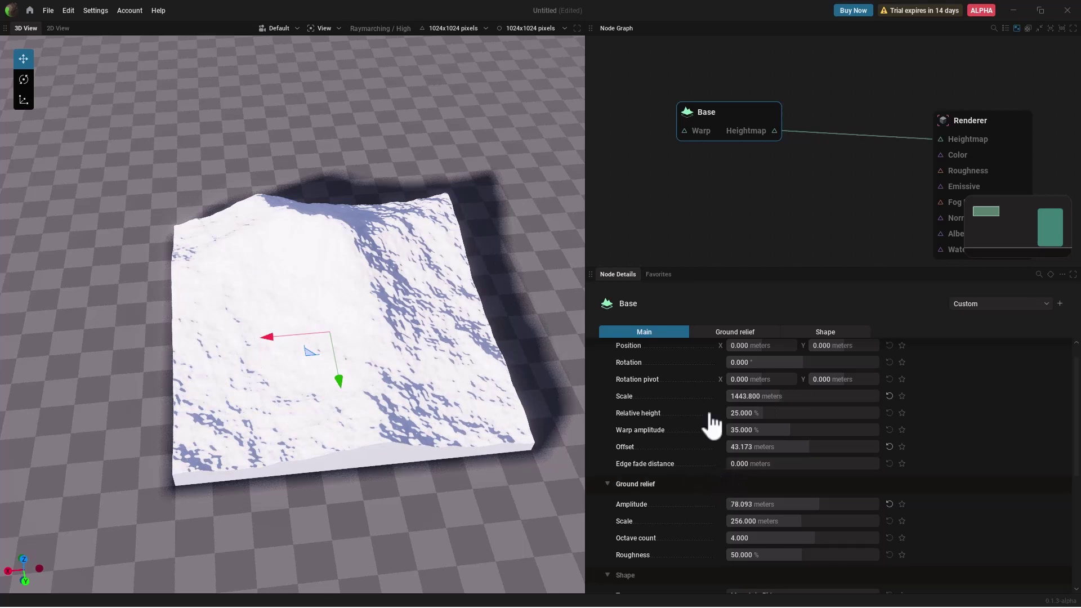
Add a Warp Noise node connected to the Warp input of the Base node.
{"action": "middle_click_drag", "start_coordinate": [693, 161], "coordinate": [808, 208]}
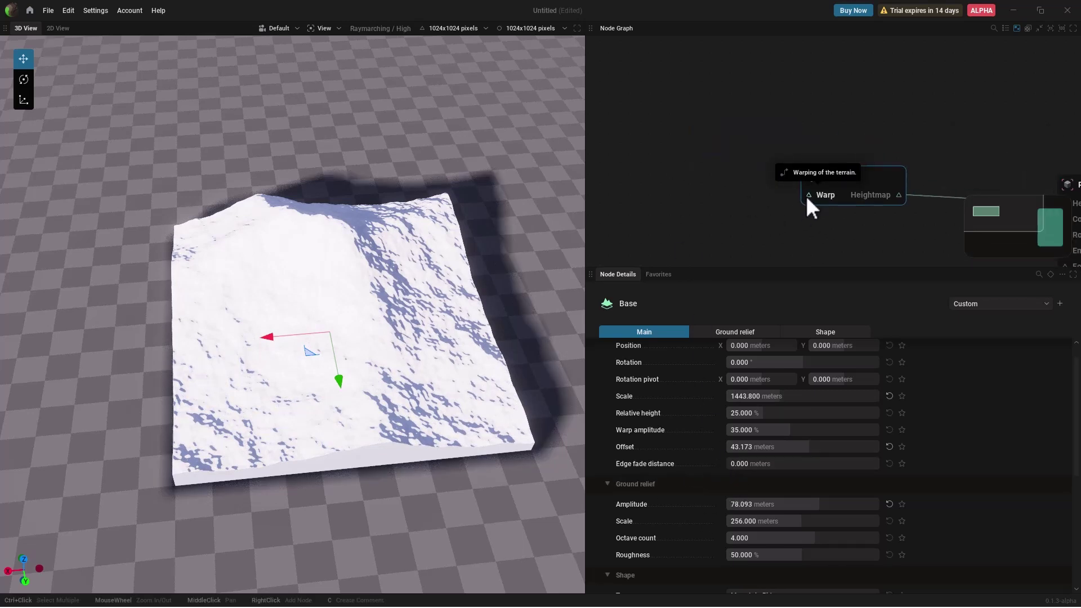
{"action": "left_click_drag", "start_coordinate": [807, 201], "coordinate": [715, 188]}
{"action": "mouse_move", "coordinate": [747, 192]}
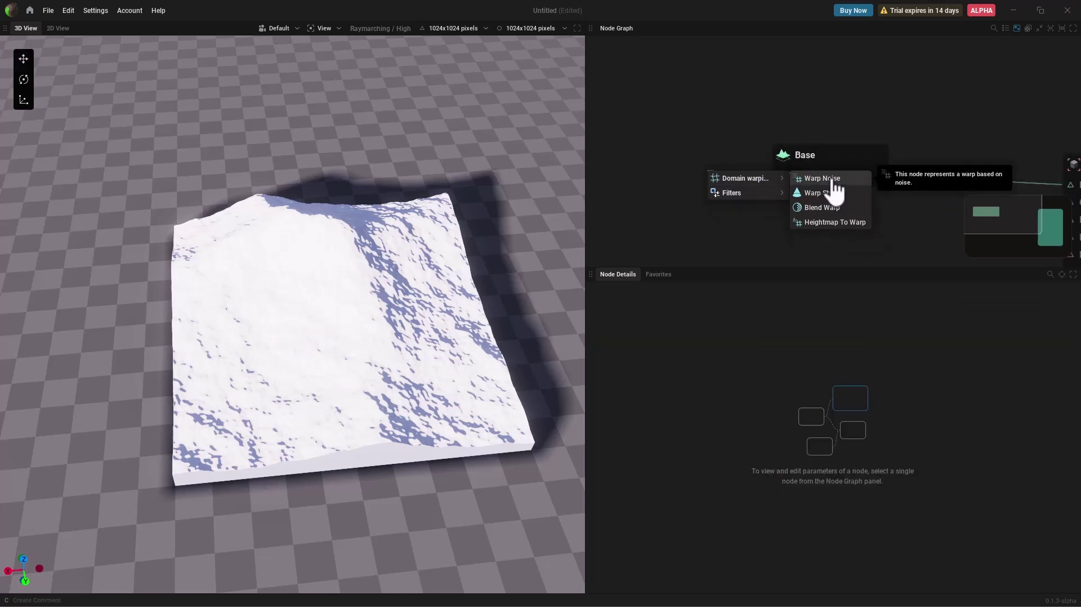
{"action": "left_click", "coordinate": [828, 179]}
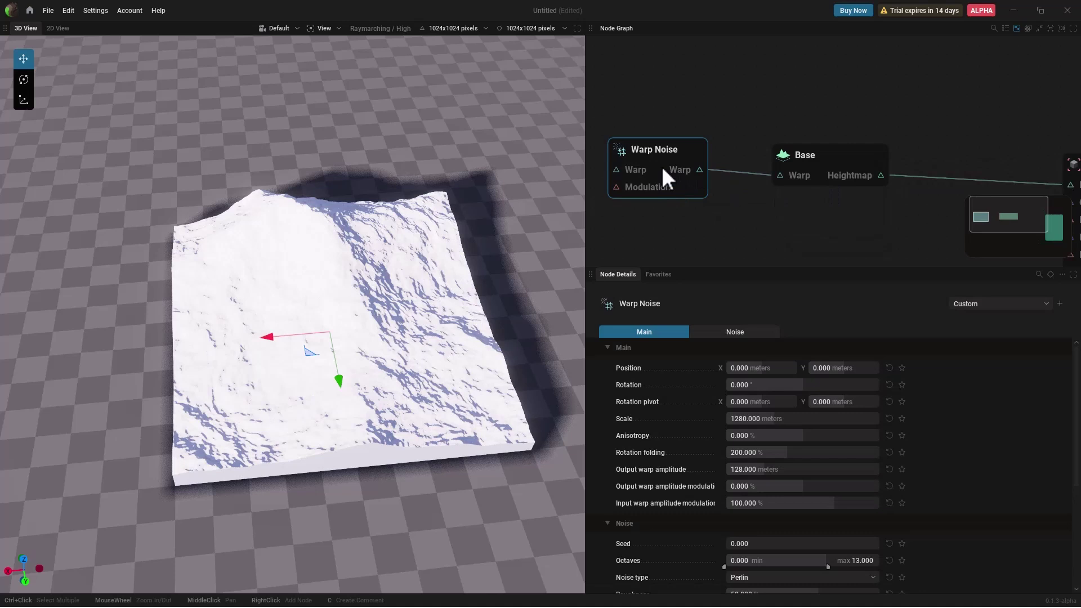
Check the available presets and the noise parameters of the Warp Noise node.
{"action": "left_click", "coordinate": [981, 304]}
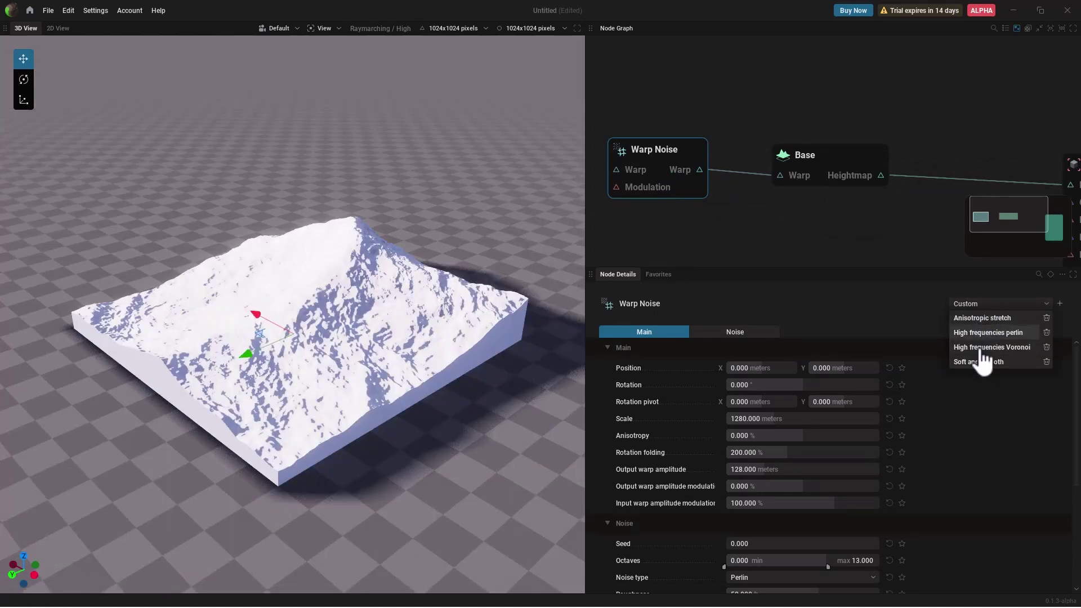
{"action": "left_click", "coordinate": [872, 329]}
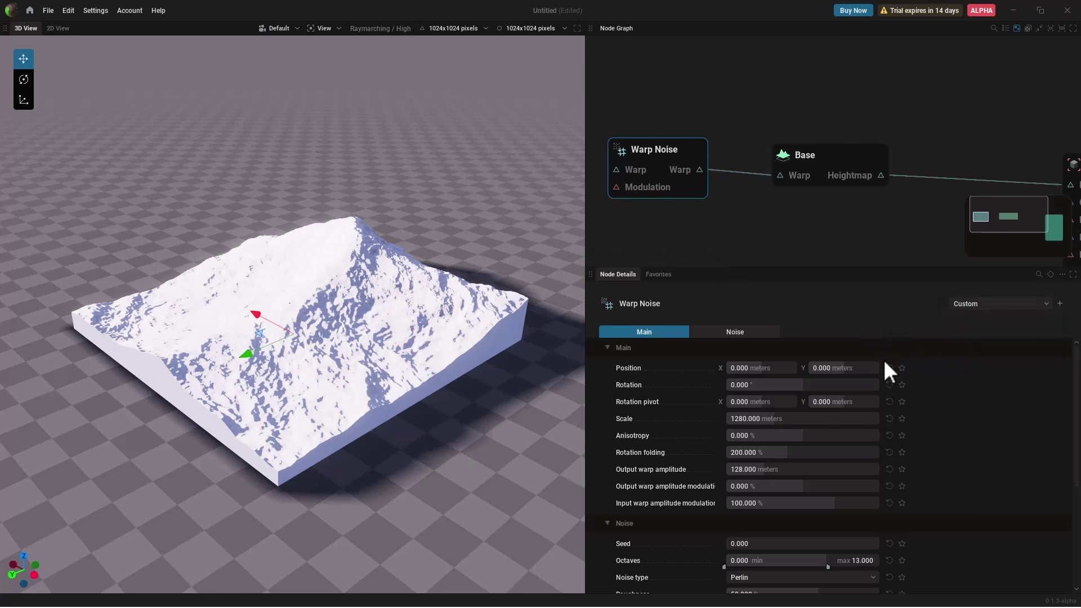
{"action": "scroll", "coordinate": [929, 383], "scroll_direction": "down", "scroll_amount": 3}
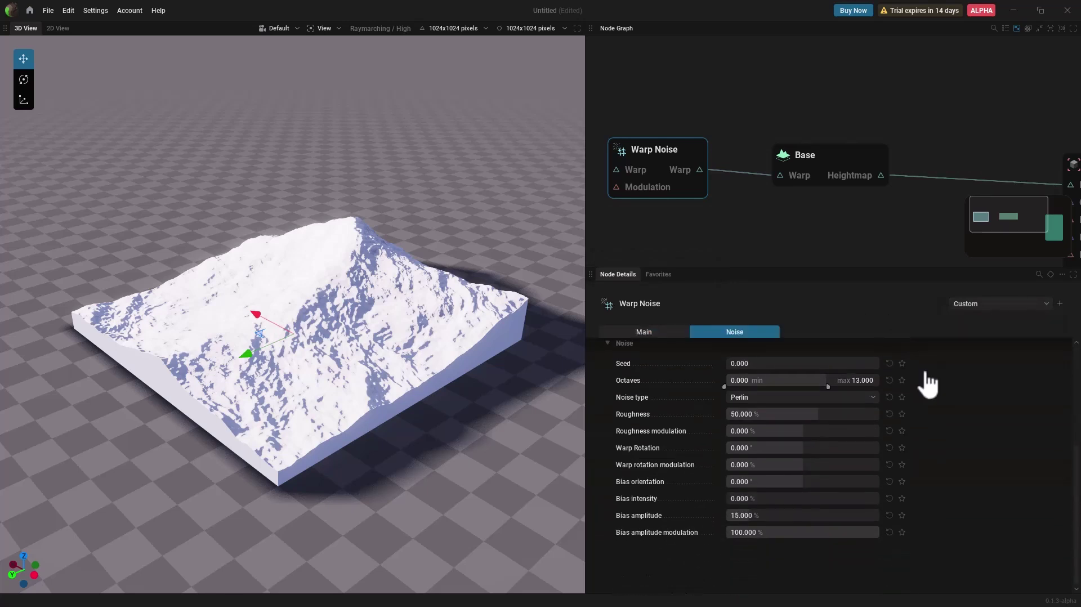
{"action": "scroll", "coordinate": [930, 383], "scroll_direction": "up", "scroll_amount": 1}
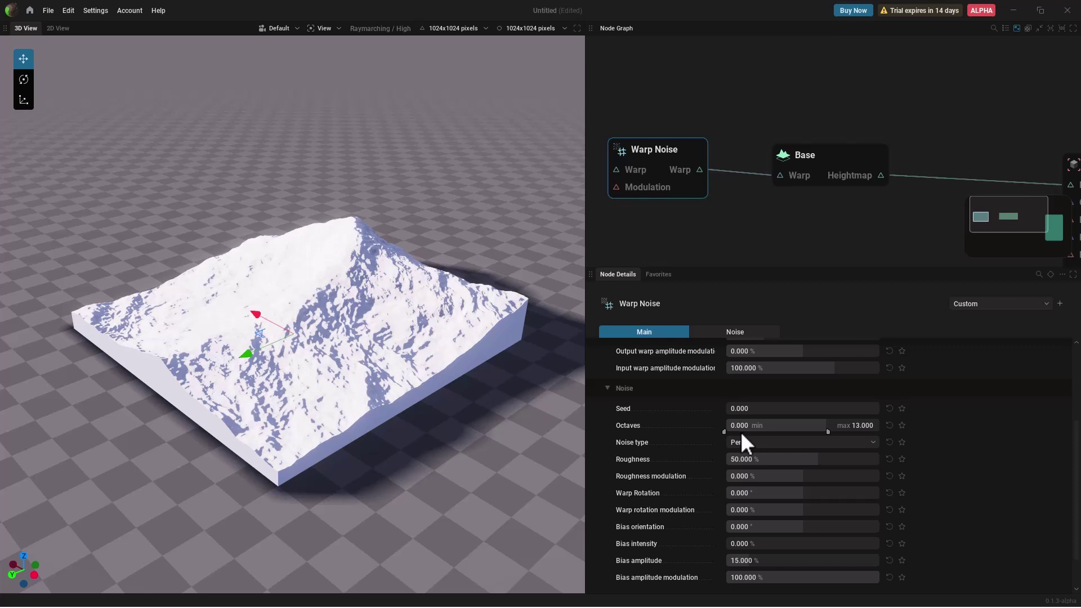
Try the Voronoi, Extended Polka Dots, Spiked and Jittered Triangulated noise types on the Warp Noise node and return it to Perlin.
{"action": "left_click", "coordinate": [763, 444]}
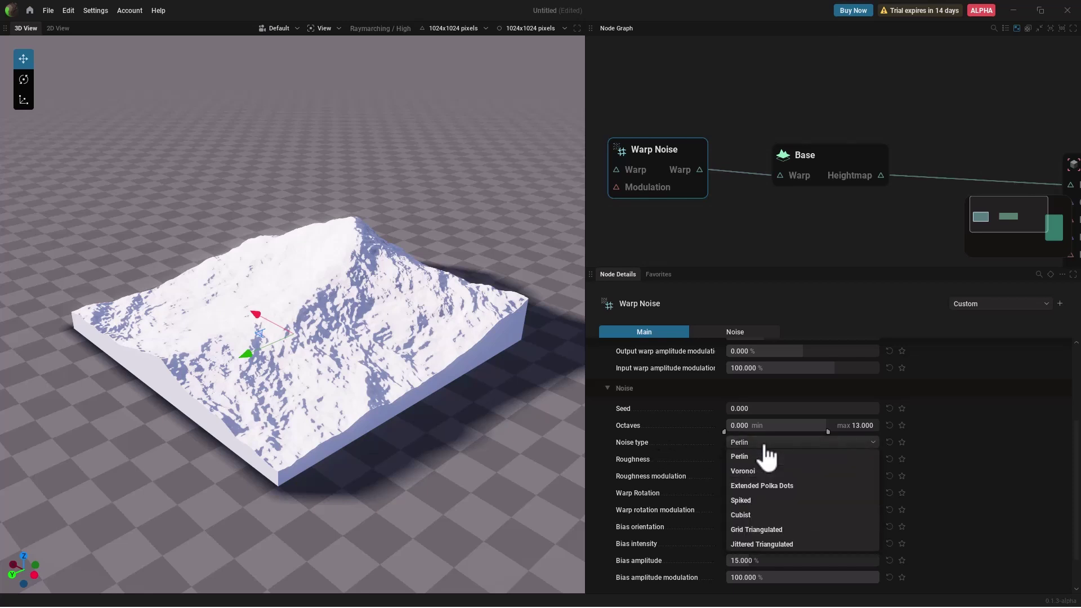
{"action": "left_click", "coordinate": [753, 473]}
{"action": "left_click", "coordinate": [763, 442]}
{"action": "left_click", "coordinate": [757, 485]}
{"action": "left_click", "coordinate": [768, 442]}
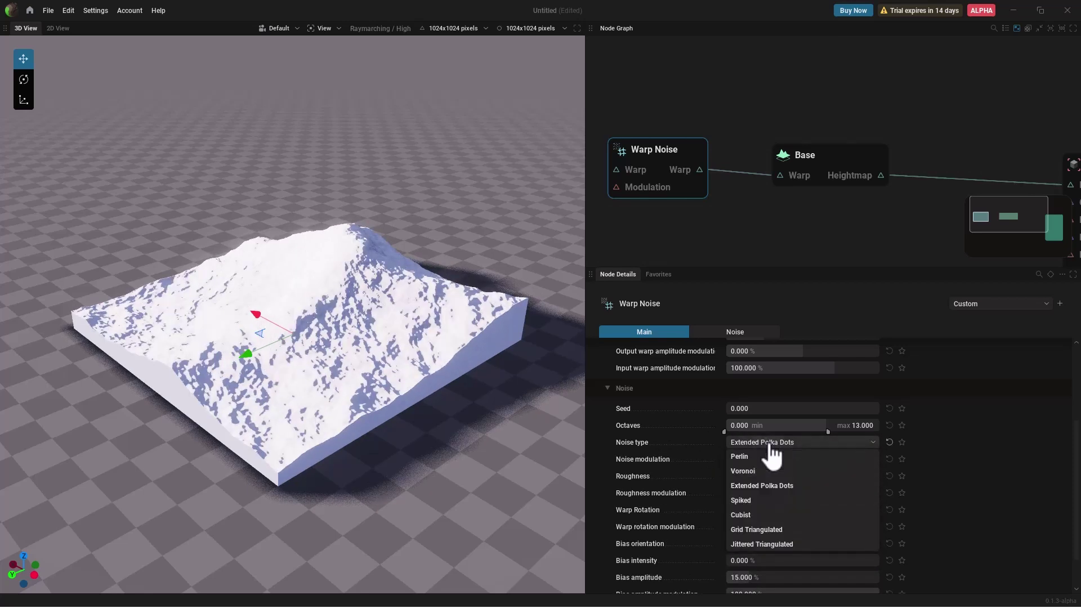
{"action": "left_click", "coordinate": [766, 504]}
{"action": "left_click", "coordinate": [763, 443]}
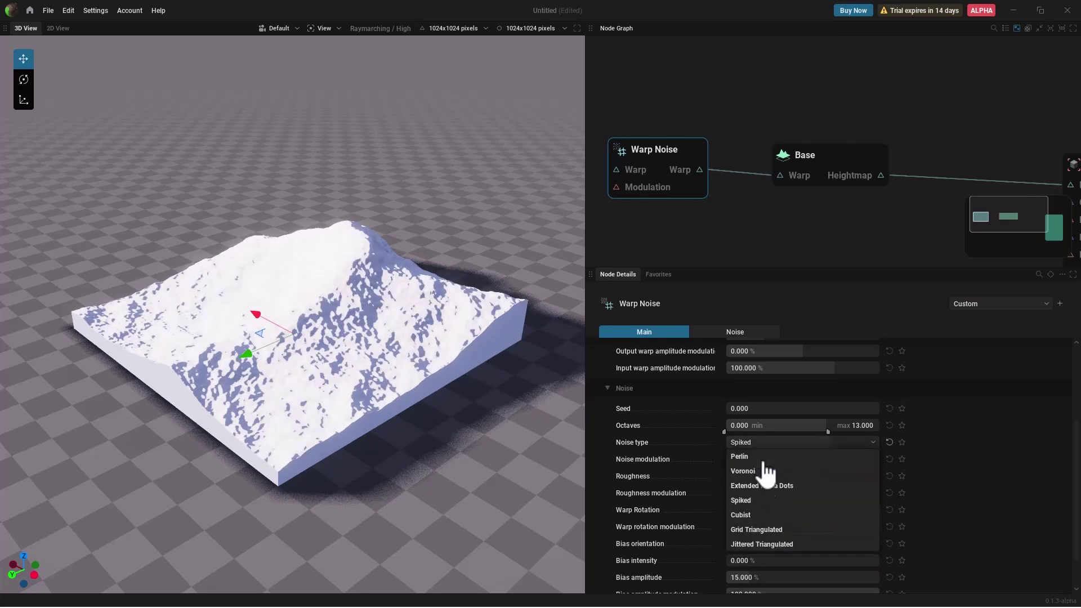
{"action": "left_click", "coordinate": [759, 529]}
{"action": "left_click", "coordinate": [763, 544]}
{"action": "left_click", "coordinate": [764, 442]}
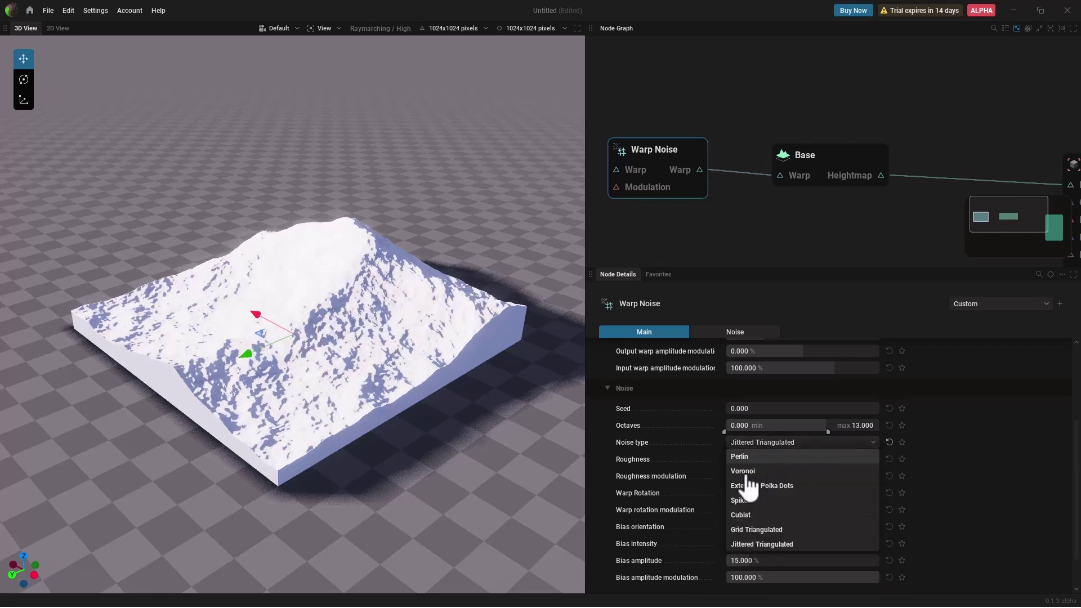
{"action": "left_click", "coordinate": [740, 456]}
{"action": "middle_click_drag", "start_coordinate": [421, 501], "coordinate": [435, 460]}
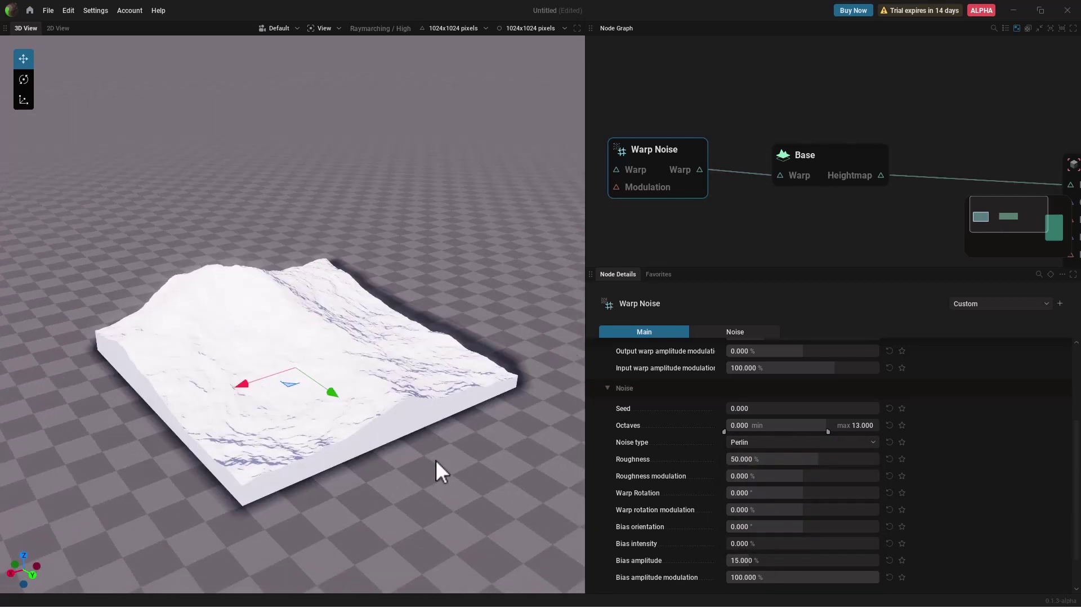
Set the Warp Noise node's scale to about 806.4 m.
{"action": "scroll", "coordinate": [673, 460], "scroll_direction": "up", "scroll_amount": 4}
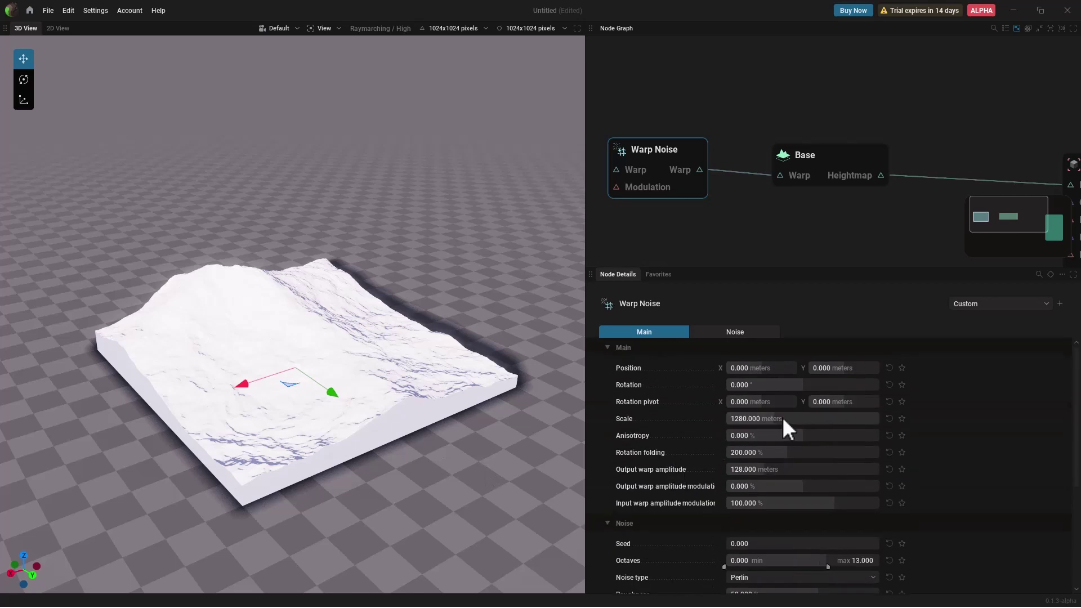
{"action": "left_click_drag", "start_coordinate": [782, 418], "coordinate": [718, 419]}
{"action": "middle_click_drag", "start_coordinate": [507, 377], "coordinate": [535, 322]}
{"action": "middle_click_drag", "start_coordinate": [507, 369], "coordinate": [467, 354]}
{"action": "scroll", "coordinate": [467, 355], "scroll_direction": "up", "scroll_amount": 3}
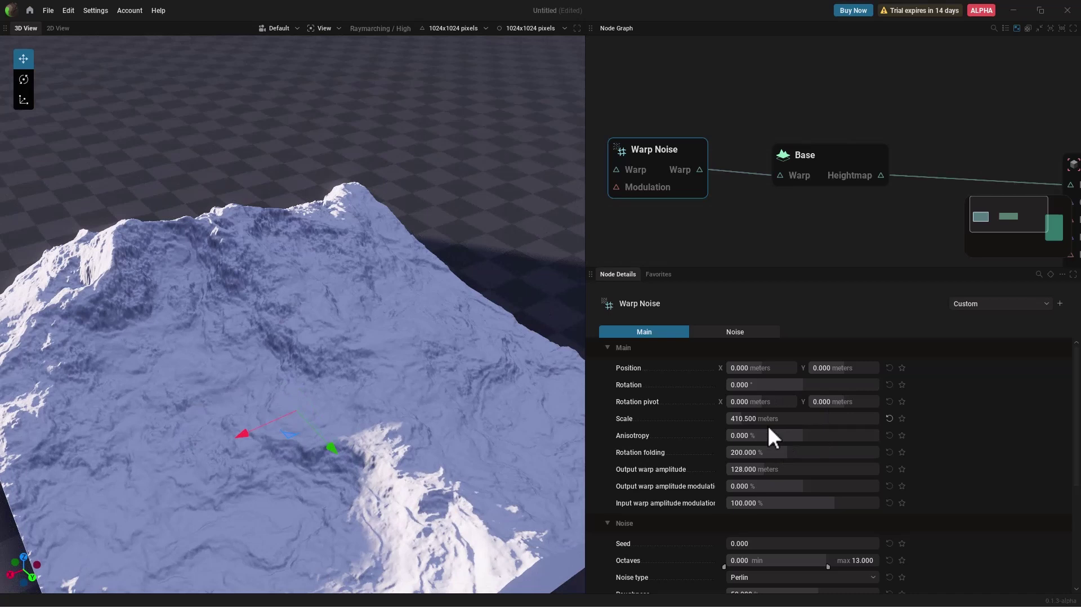
{"action": "left_click_drag", "start_coordinate": [748, 418], "coordinate": [782, 418]}
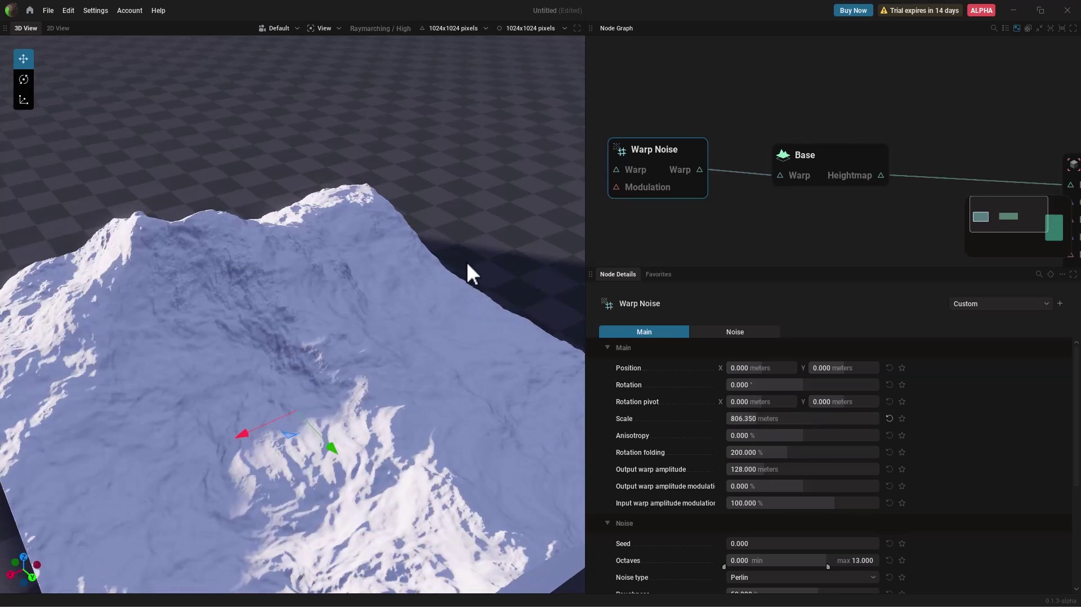
{"action": "scroll", "coordinate": [484, 287], "scroll_direction": "down", "scroll_amount": 3}
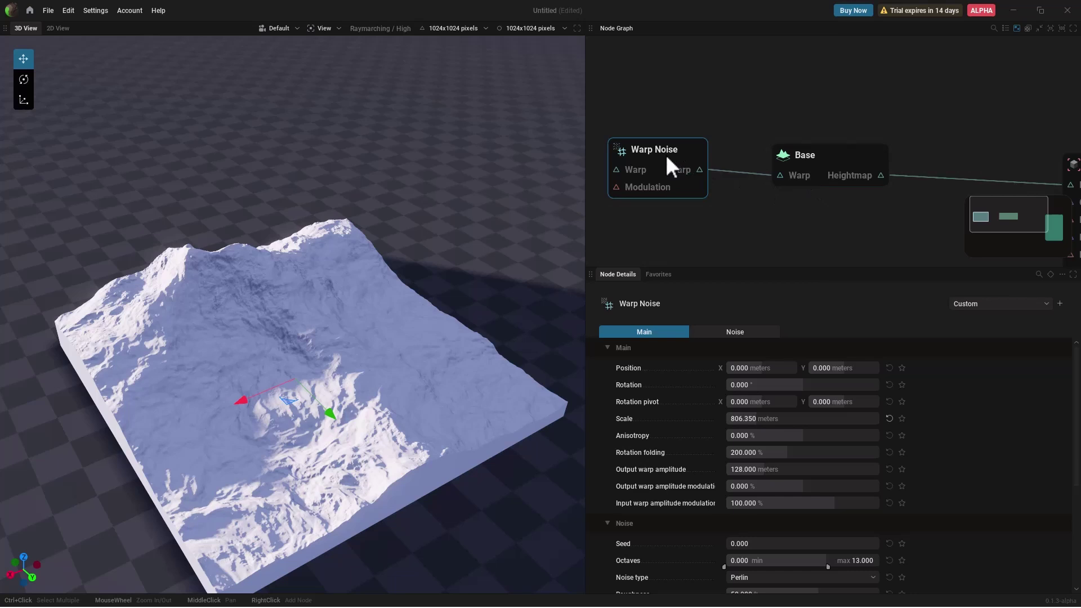
Preview the Warp Noise node's Warp output and set its rotation to -34.8°, rotation pivot X to 122.88 m and output warp amplitude to about 151.8 m.
{"action": "mouse_move", "coordinate": [666, 157]}
{"action": "left_mouse_down"}
{"action": "mouse_move", "coordinate": [700, 121]}
{"action": "mouse_move", "coordinate": [669, 145]}
{"action": "left_mouse_up"}
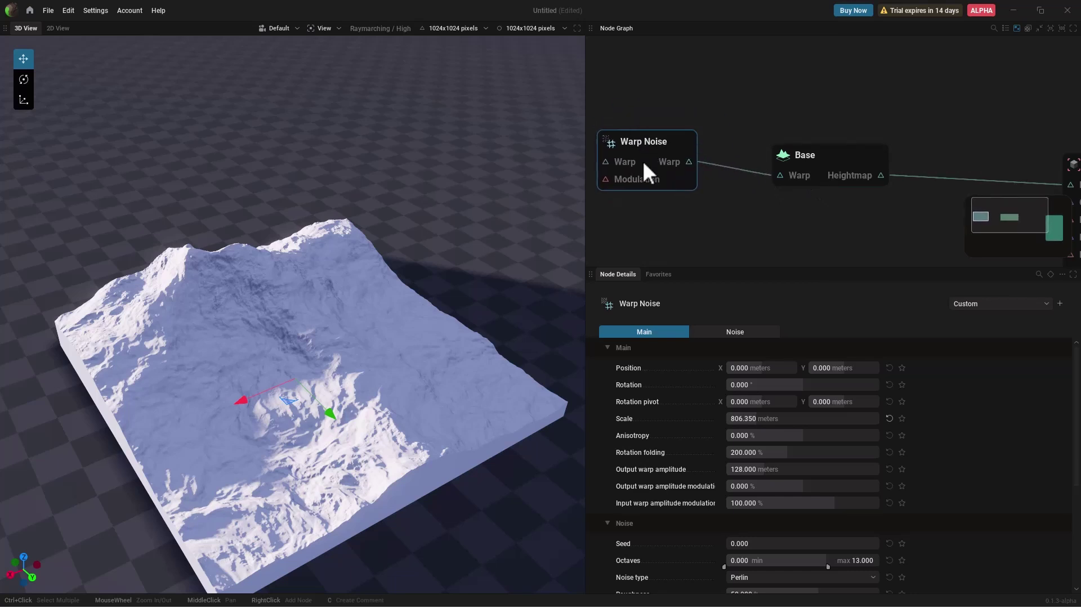
{"action": "left_click", "coordinate": [673, 164]}
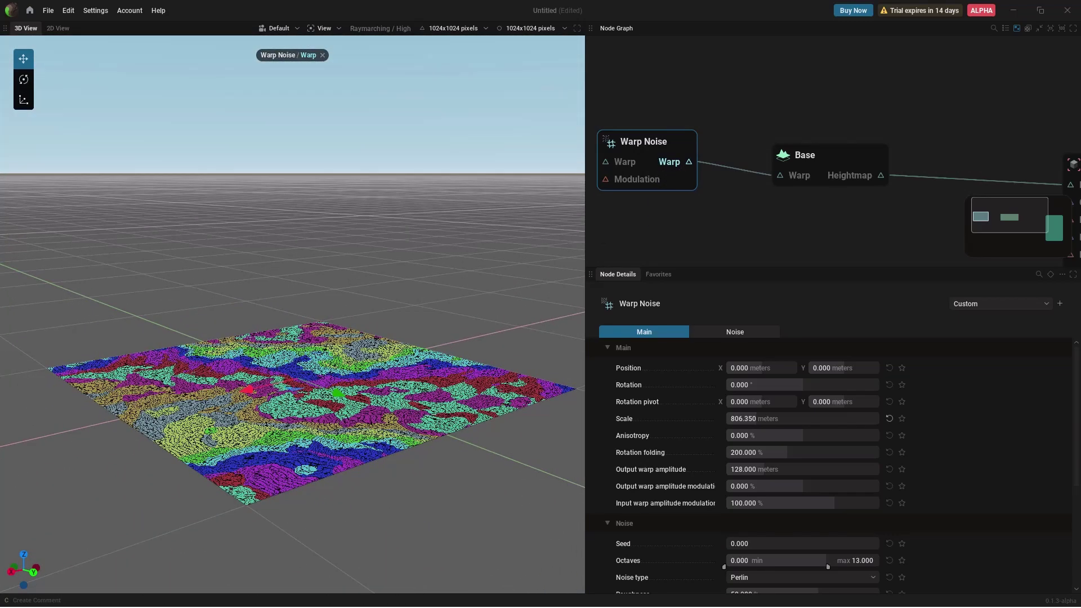
{"action": "left_click_drag", "start_coordinate": [792, 384], "coordinate": [757, 401]}
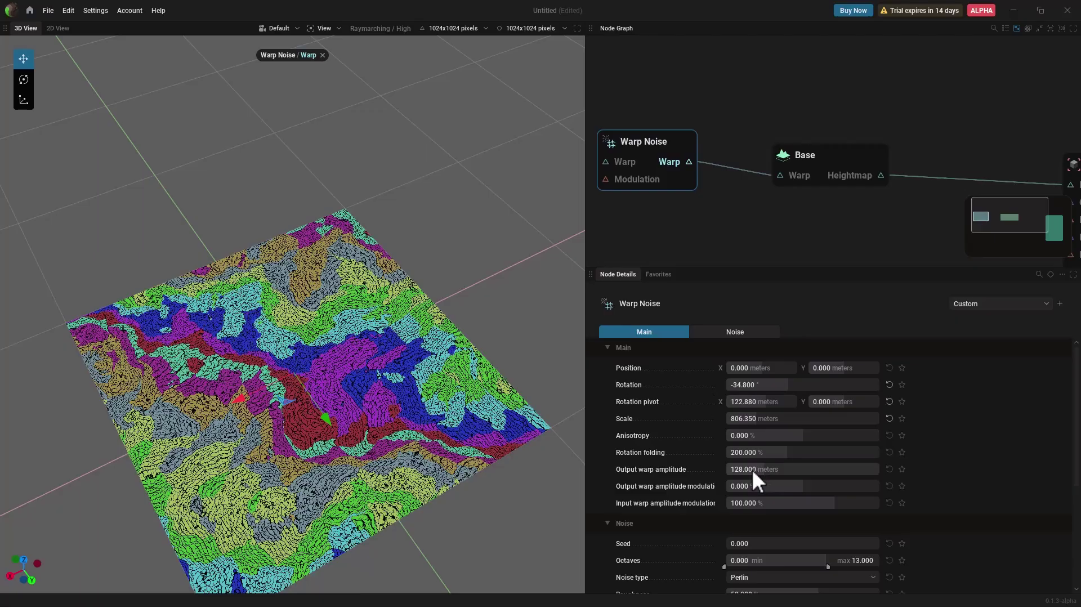
{"action": "left_click_drag", "start_coordinate": [753, 468], "coordinate": [766, 468]}
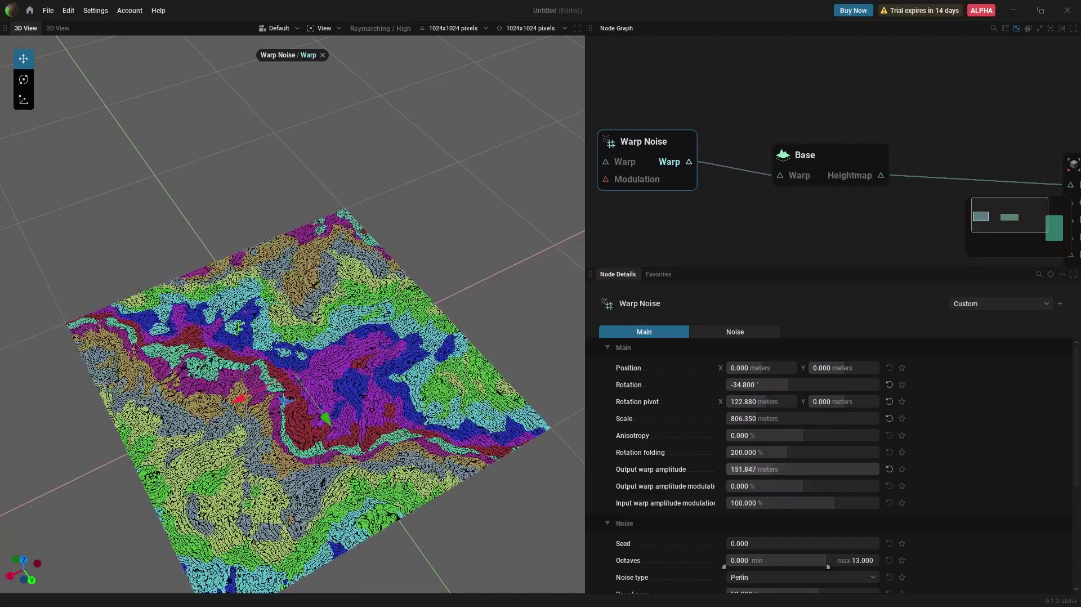
Preview the Base node's Heightmap output, set its warp amplitude to about 70% and close the preview.
{"action": "left_click", "coordinate": [843, 156]}
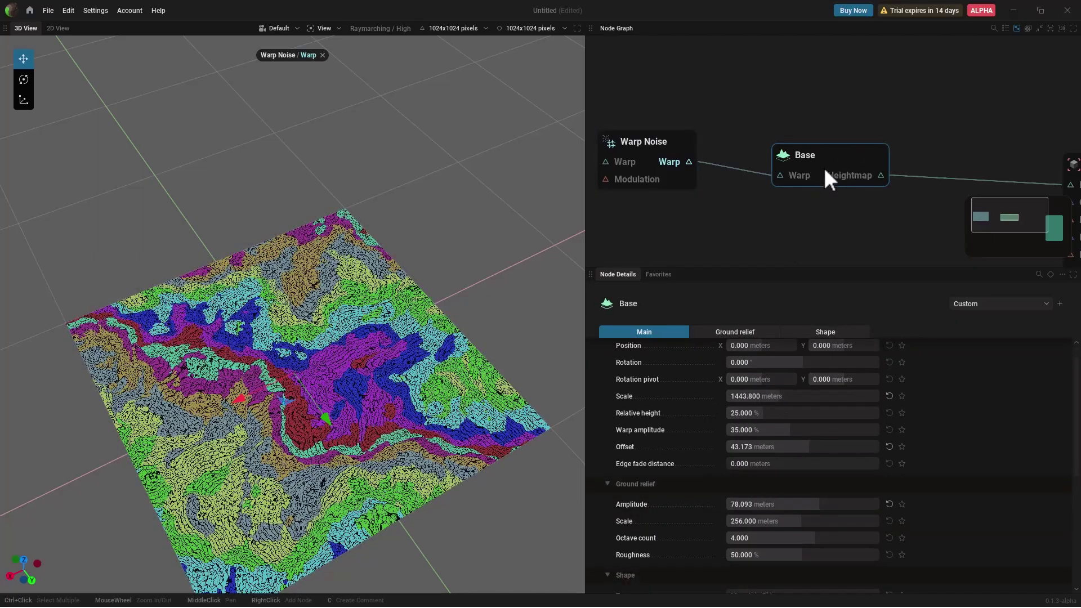
{"action": "mouse_move", "coordinate": [503, 298]}
{"action": "left_mouse_down"}
{"action": "mouse_move", "coordinate": [472, 265]}
{"action": "mouse_move", "coordinate": [521, 297]}
{"action": "left_mouse_up"}
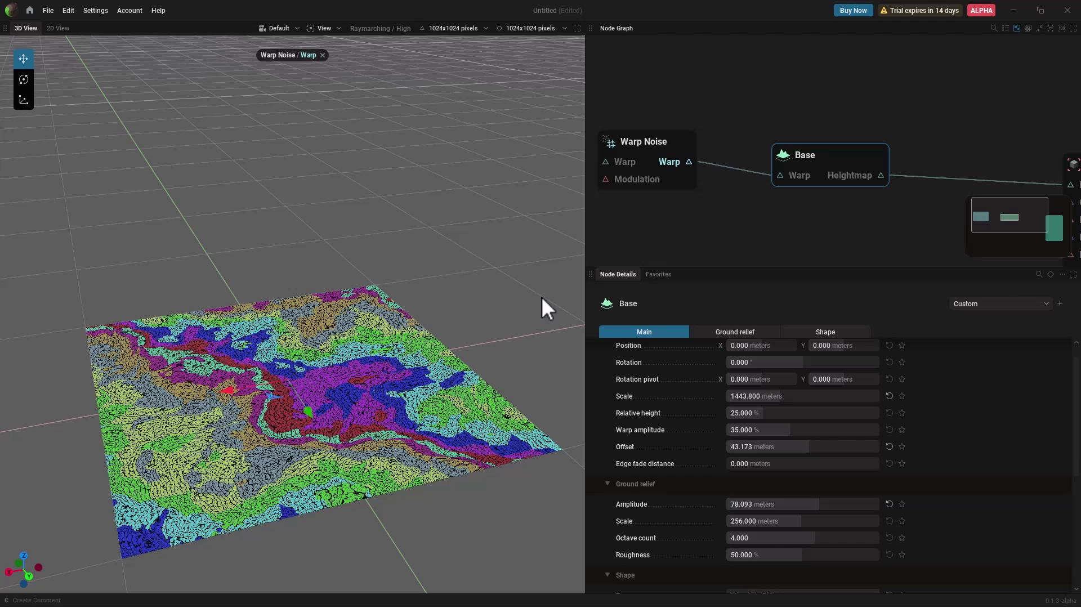
{"action": "left_click", "coordinate": [850, 179]}
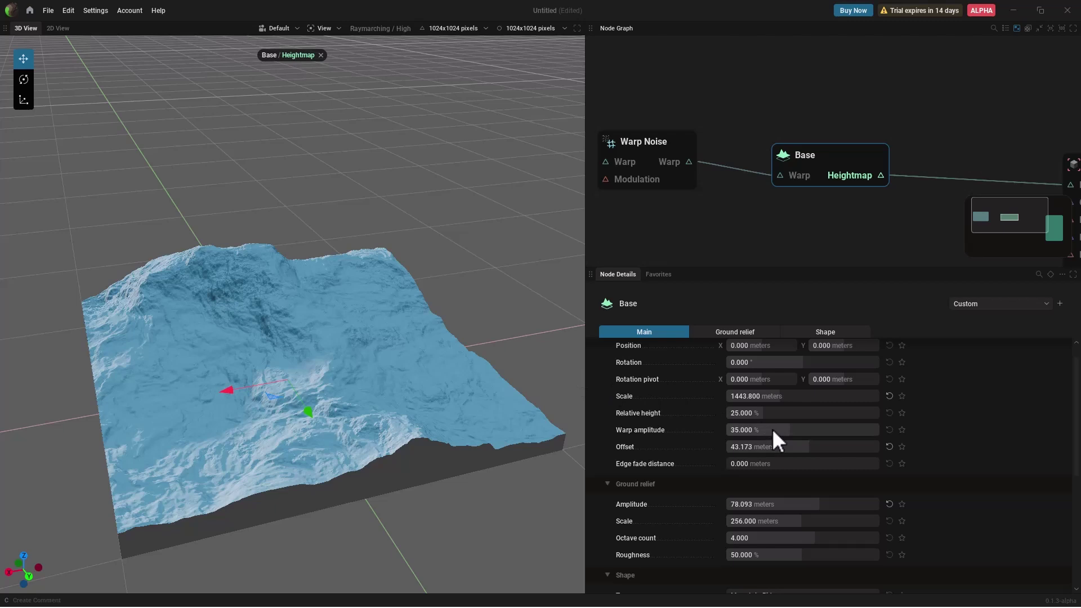
{"action": "left_click_drag", "start_coordinate": [771, 429], "coordinate": [826, 429]}
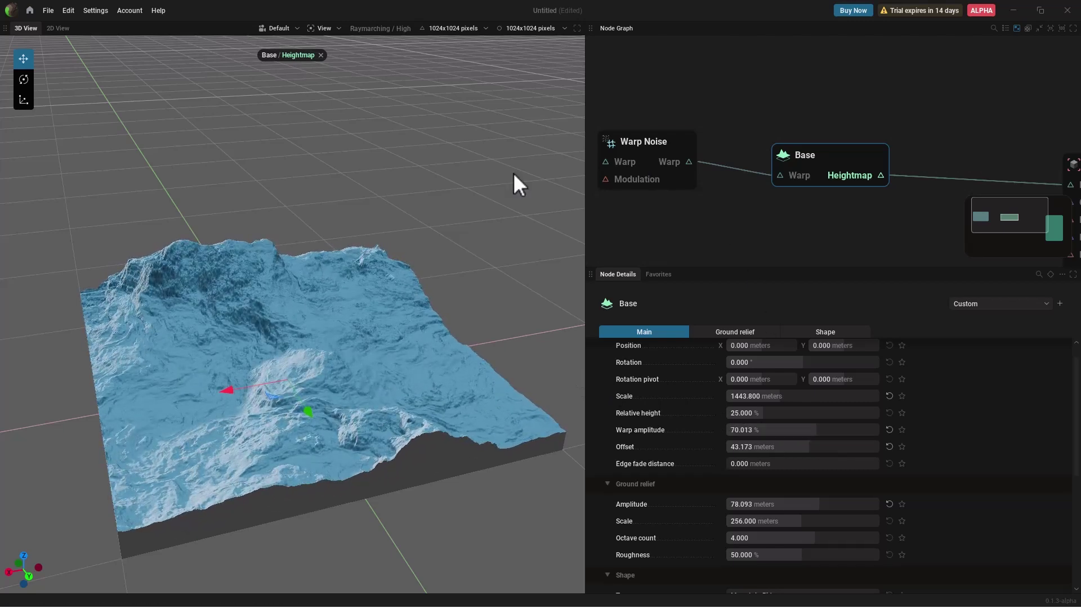
{"action": "left_click", "coordinate": [320, 55]}
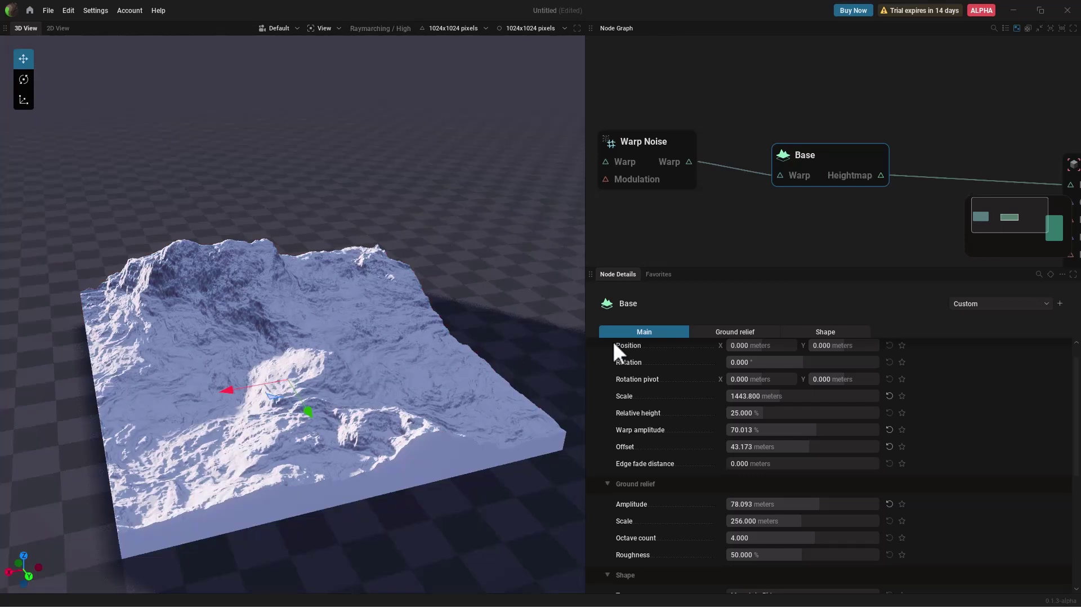
Move the Renderer farther from the Base node and add a Terrace node between them, linked through the Heightmap connections.
{"action": "middle_click_drag", "start_coordinate": [977, 177], "coordinate": [748, 195]}
{"action": "scroll", "coordinate": [758, 210], "scroll_direction": "down", "scroll_amount": 2}
{"action": "middle_click_drag", "start_coordinate": [742, 242], "coordinate": [717, 225]}
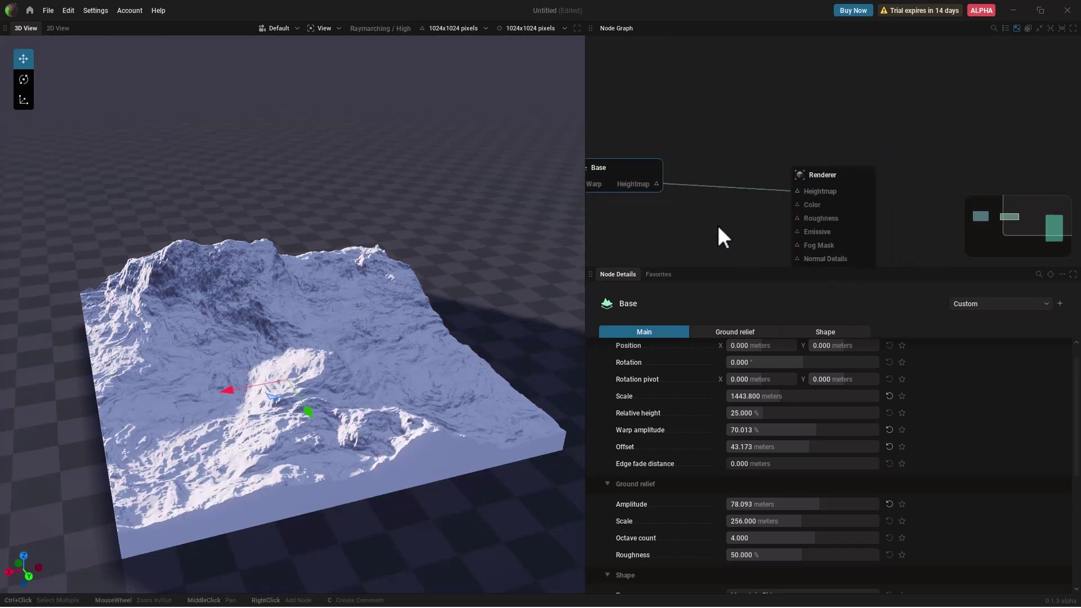
{"action": "left_click_drag", "start_coordinate": [834, 175], "coordinate": [910, 187]}
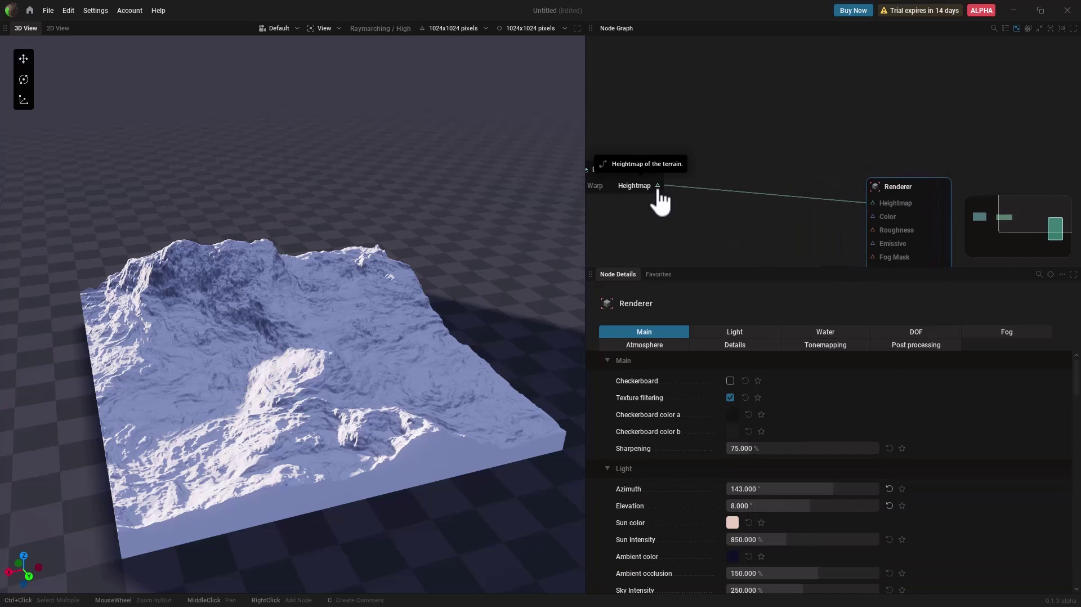
{"action": "left_click_drag", "start_coordinate": [658, 187], "coordinate": [723, 143]}
{"action": "mouse_move", "coordinate": [766, 225]}
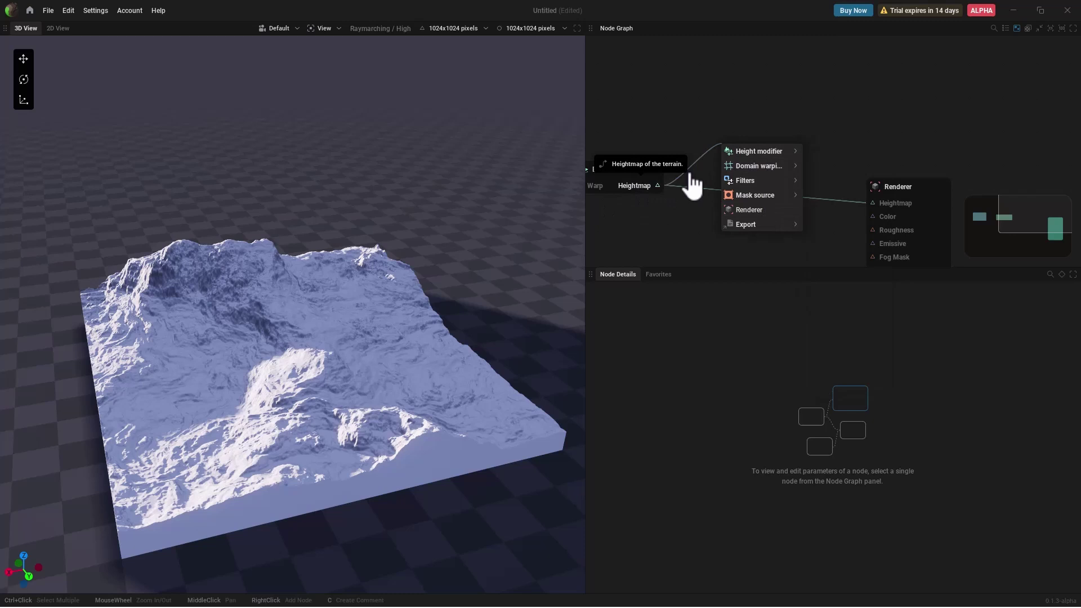
{"action": "mouse_move", "coordinate": [768, 153]}
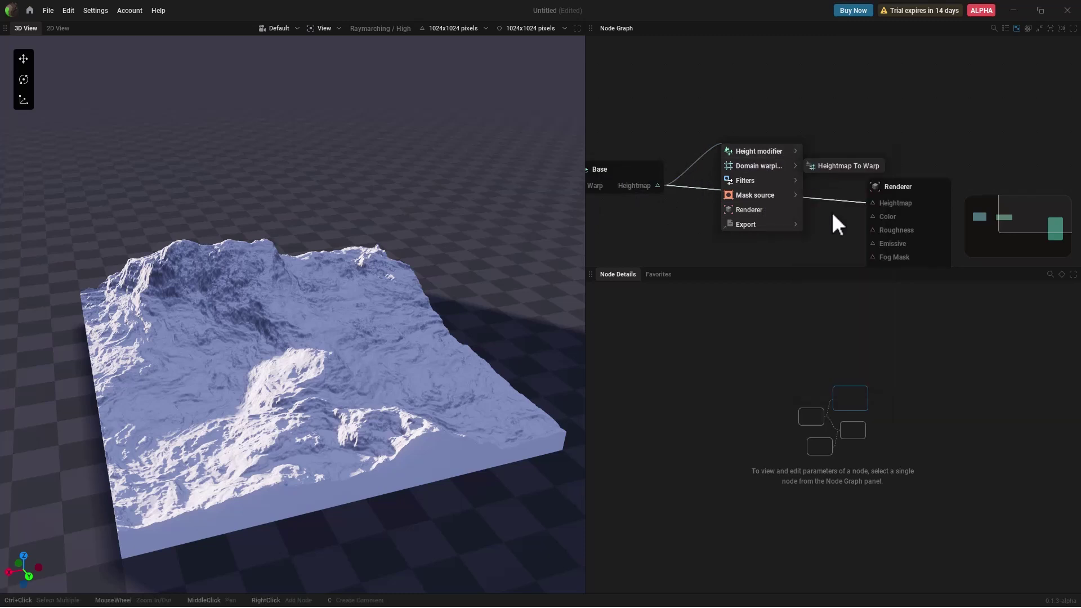
{"action": "left_click", "coordinate": [829, 254]}
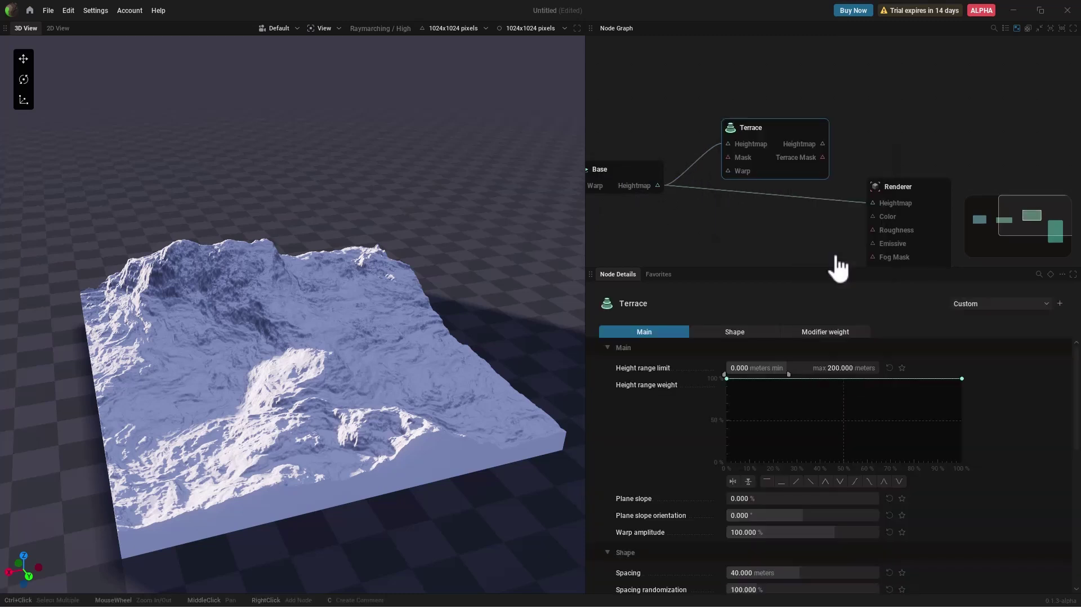
{"action": "left_click_drag", "start_coordinate": [821, 144], "coordinate": [793, 129]}
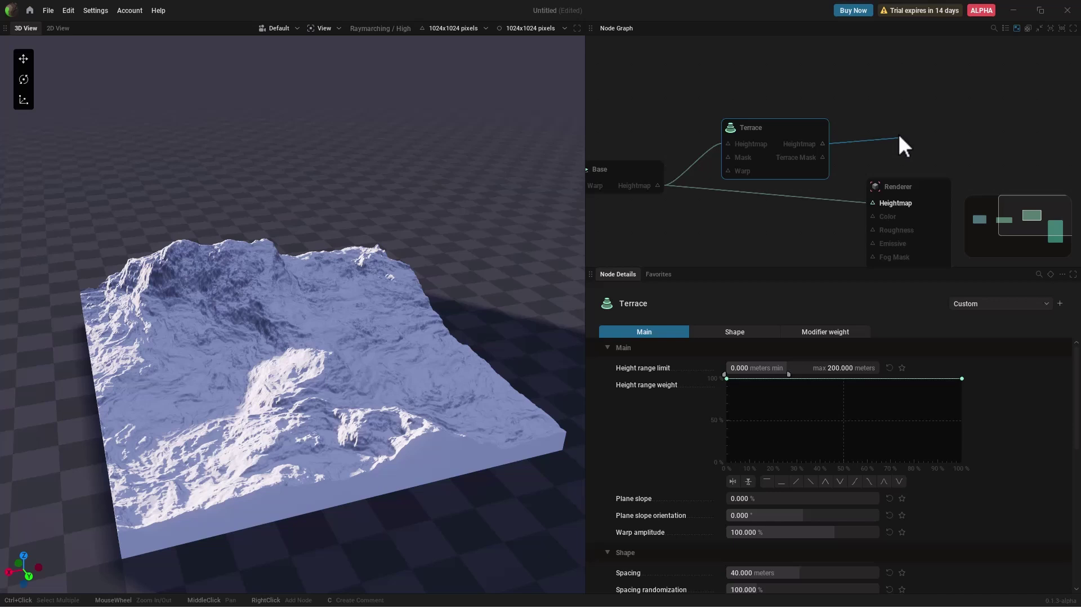
{"action": "left_click_drag", "start_coordinate": [868, 164], "coordinate": [883, 202]}
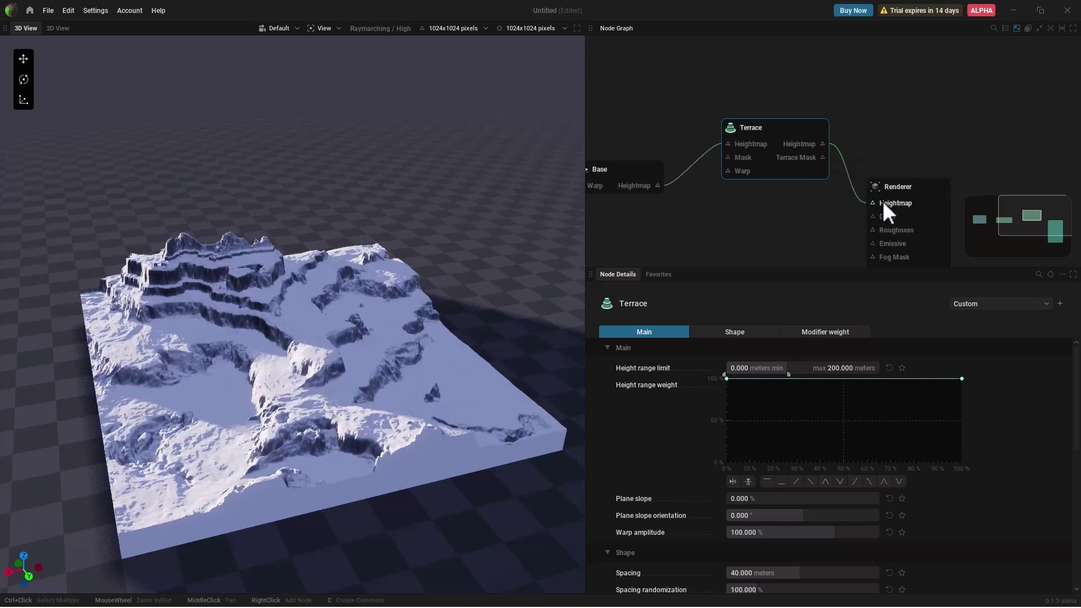
Lower the start of the Terrace node's height range weight curve to near zero and lengthen that point's handle for a gradual rise.
{"action": "middle_click_drag", "start_coordinate": [177, 424], "coordinate": [176, 394]}
{"action": "scroll", "coordinate": [176, 394], "scroll_direction": "up", "scroll_amount": 3}
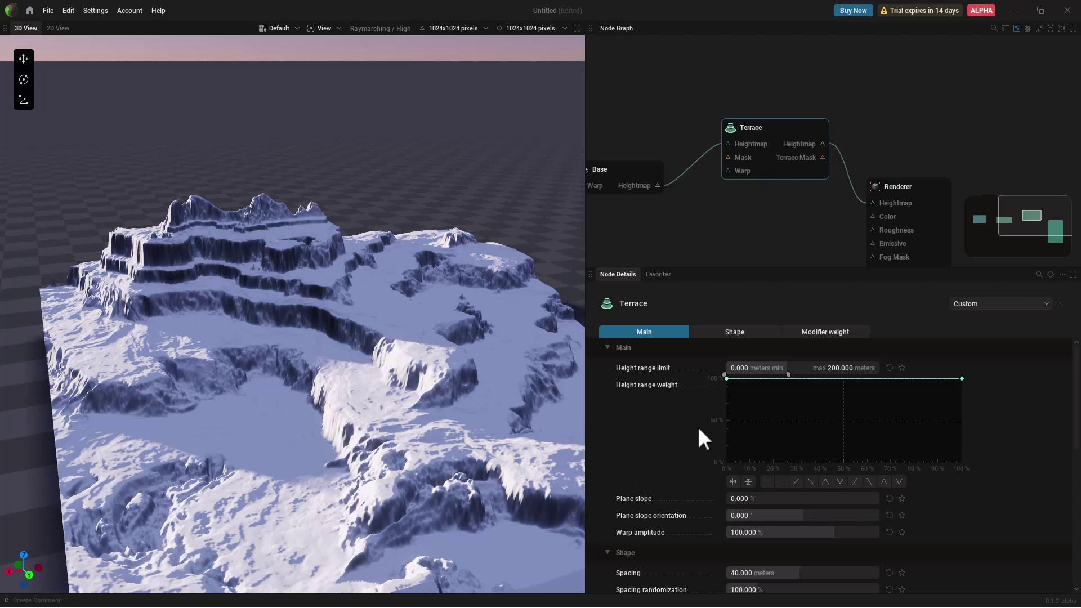
{"action": "left_click_drag", "start_coordinate": [728, 380], "coordinate": [721, 453]}
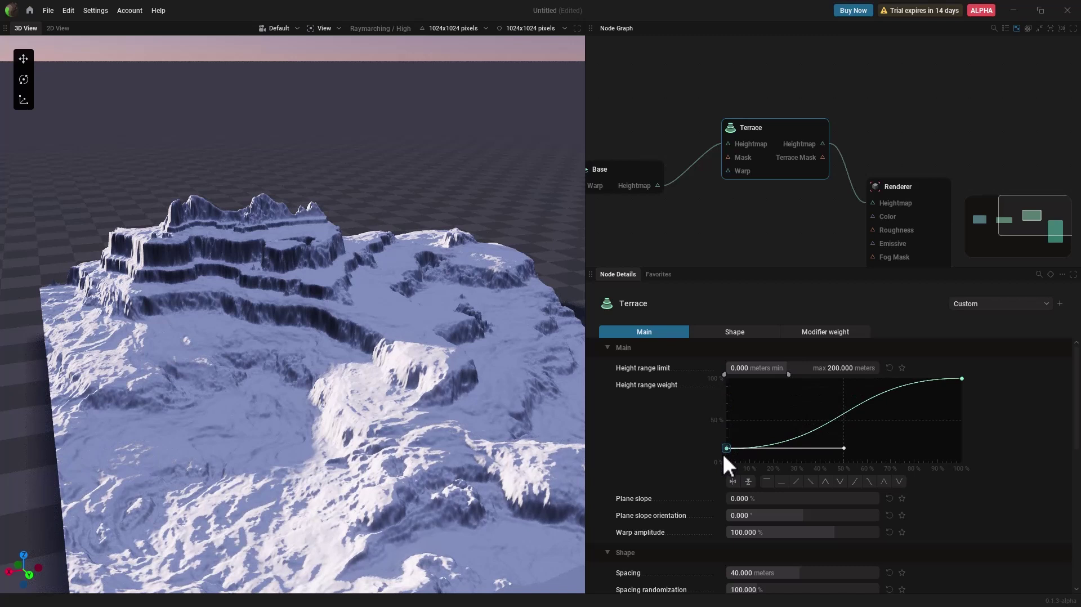
{"action": "left_click_drag", "start_coordinate": [844, 448], "coordinate": [879, 449]}
Add a Craters node between Terrace and Renderer, connect its Heightmap output to the Renderer and align it with the Terrace node.
{"action": "middle_click_drag", "start_coordinate": [811, 226], "coordinate": [681, 225]}
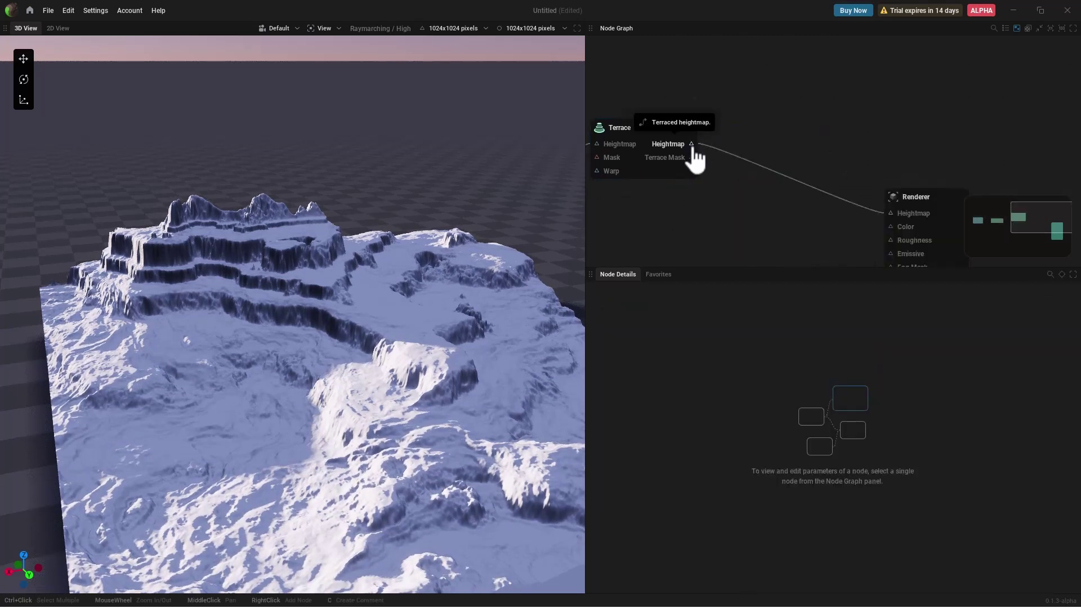
{"action": "left_click_drag", "start_coordinate": [691, 144], "coordinate": [762, 75]}
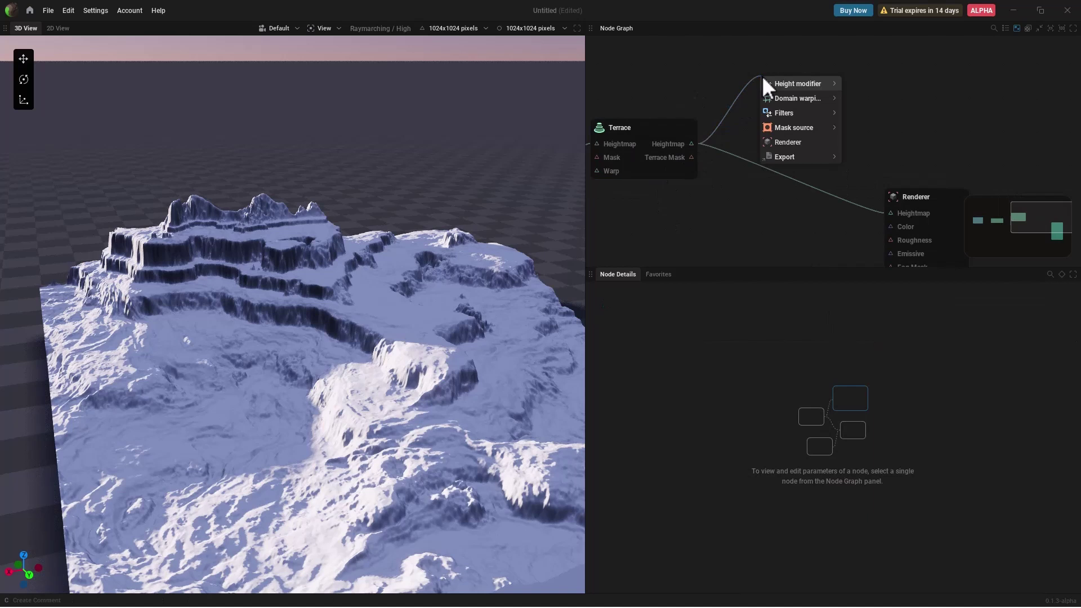
{"action": "mouse_move", "coordinate": [799, 86]}
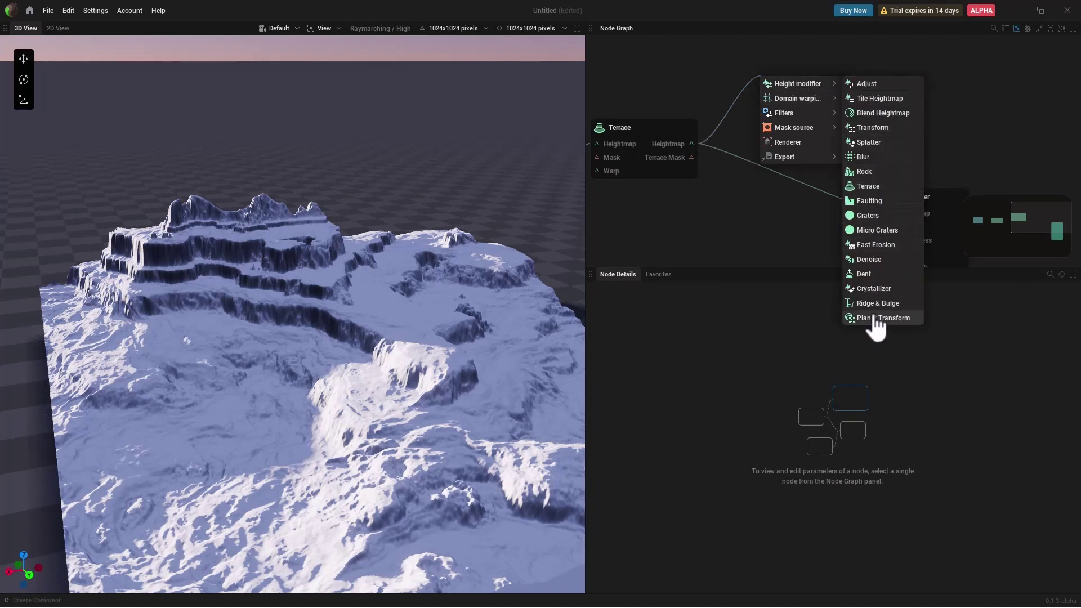
{"action": "left_click", "coordinate": [869, 216]}
{"action": "left_click_drag", "start_coordinate": [842, 67], "coordinate": [888, 213]}
{"action": "left_click_drag", "start_coordinate": [771, 89], "coordinate": [787, 131]}
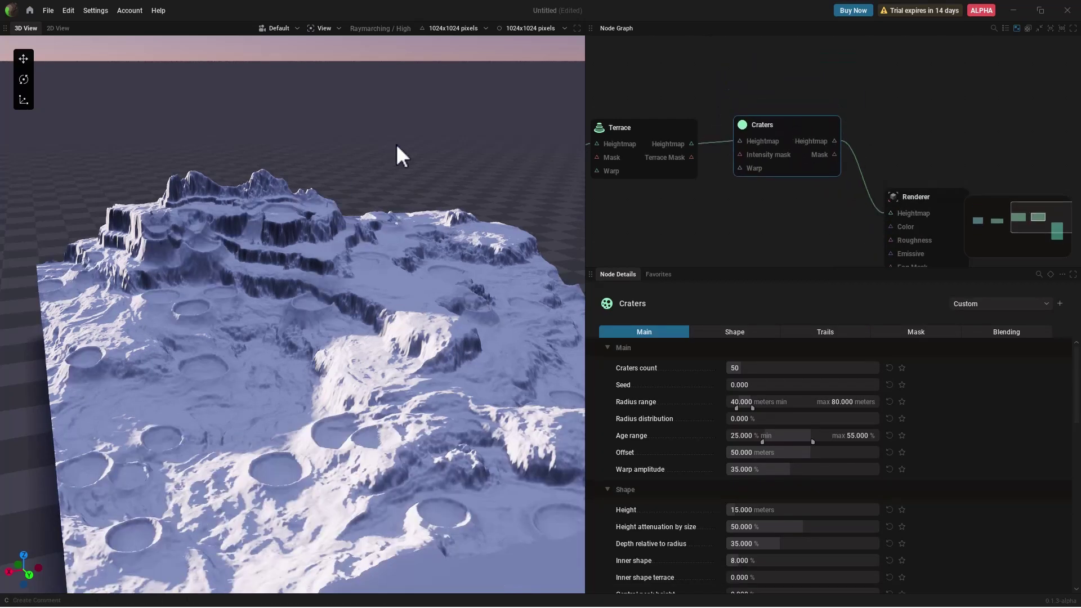
Set the Craters node's count to 37, seed to 0.1, radius range to about 204.7–391.5 m and radius distribution to about 24.3%.
{"action": "left_click_drag", "start_coordinate": [397, 145], "coordinate": [422, 166]}
{"action": "middle_click_drag", "start_coordinate": [436, 186], "coordinate": [442, 98]}
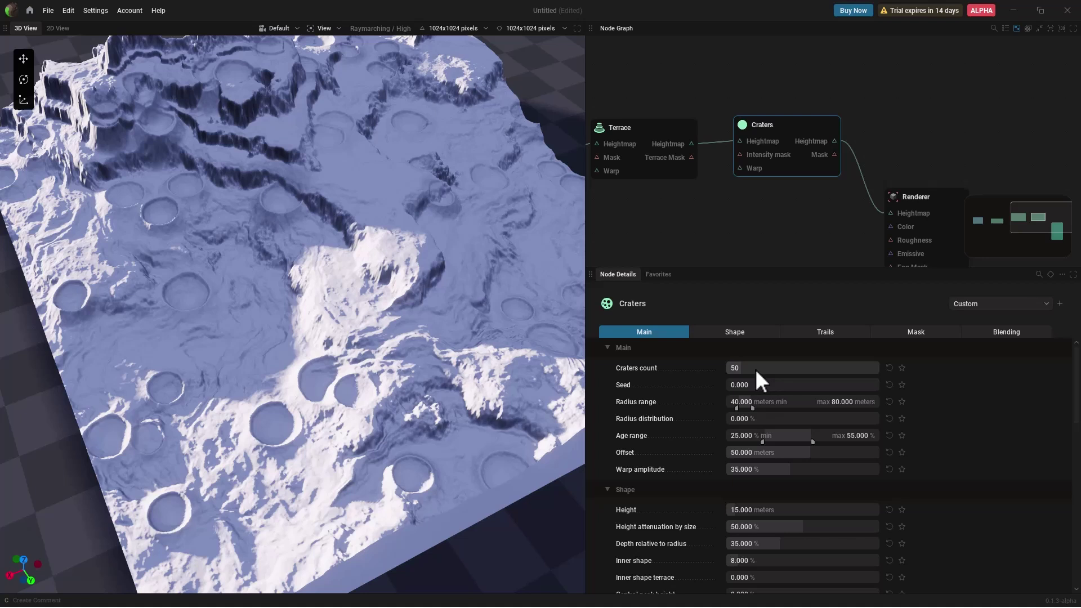
{"action": "mouse_move", "coordinate": [741, 367]}
{"action": "left_mouse_down"}
{"action": "mouse_move", "coordinate": [783, 366]}
{"action": "mouse_move", "coordinate": [749, 366]}
{"action": "mouse_move", "coordinate": [745, 385]}
{"action": "left_mouse_up"}
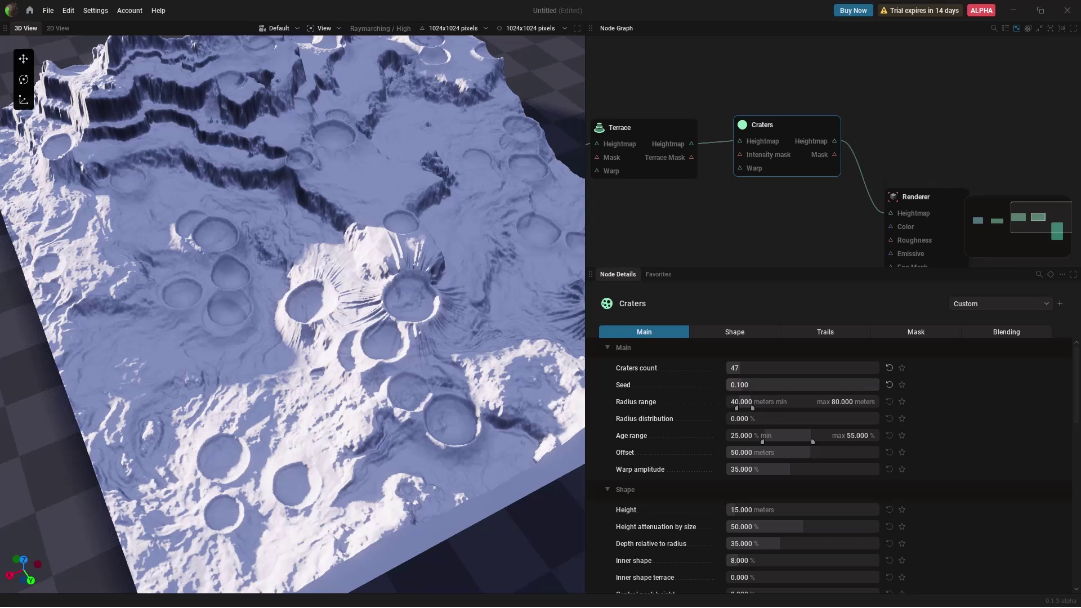
{"action": "left_click_drag", "start_coordinate": [751, 406], "coordinate": [836, 405]}
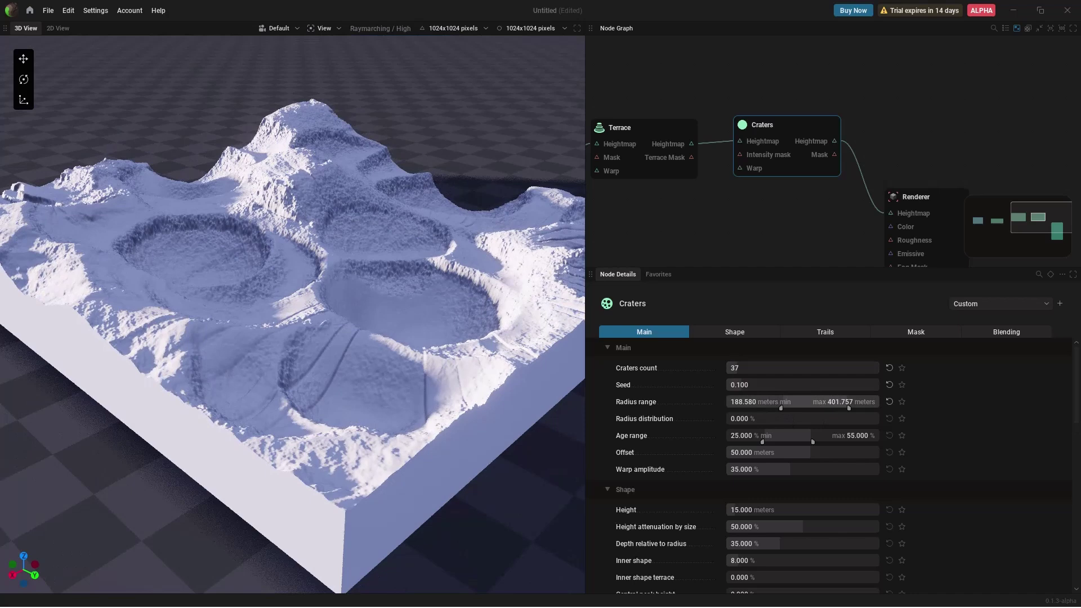
{"action": "left_click_drag", "start_coordinate": [815, 402], "coordinate": [783, 417]}
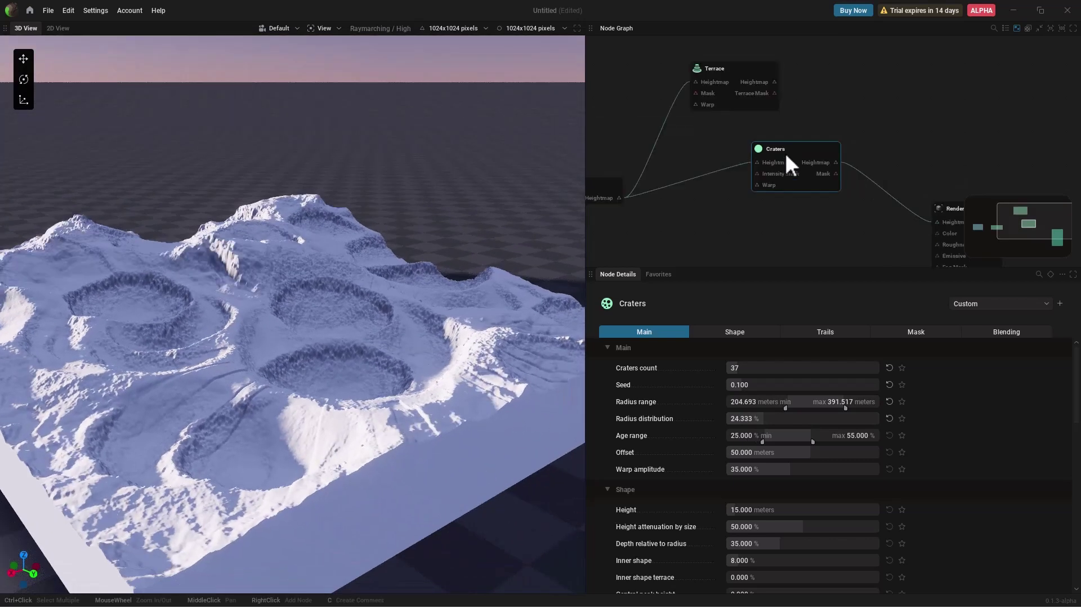
Move the Craters node aside and add a Blend Heightmap node from the Base node's Heightmap output, placing it above the Terrace node.
{"action": "left_click_drag", "start_coordinate": [766, 148], "coordinate": [779, 109]}
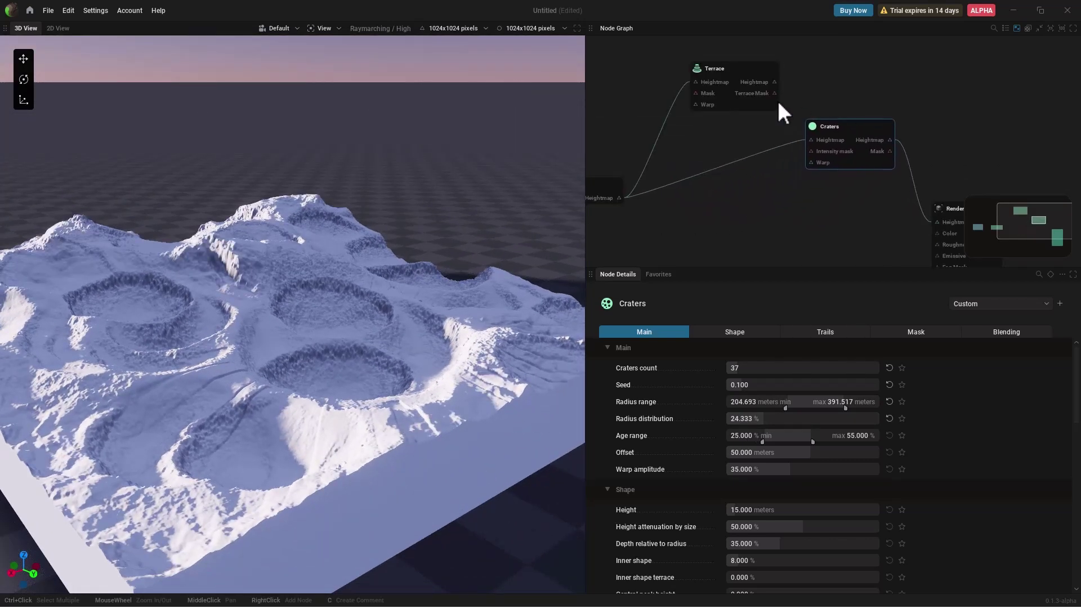
{"action": "right_click", "coordinate": [652, 222]}
{"action": "mouse_move", "coordinate": [654, 223]}
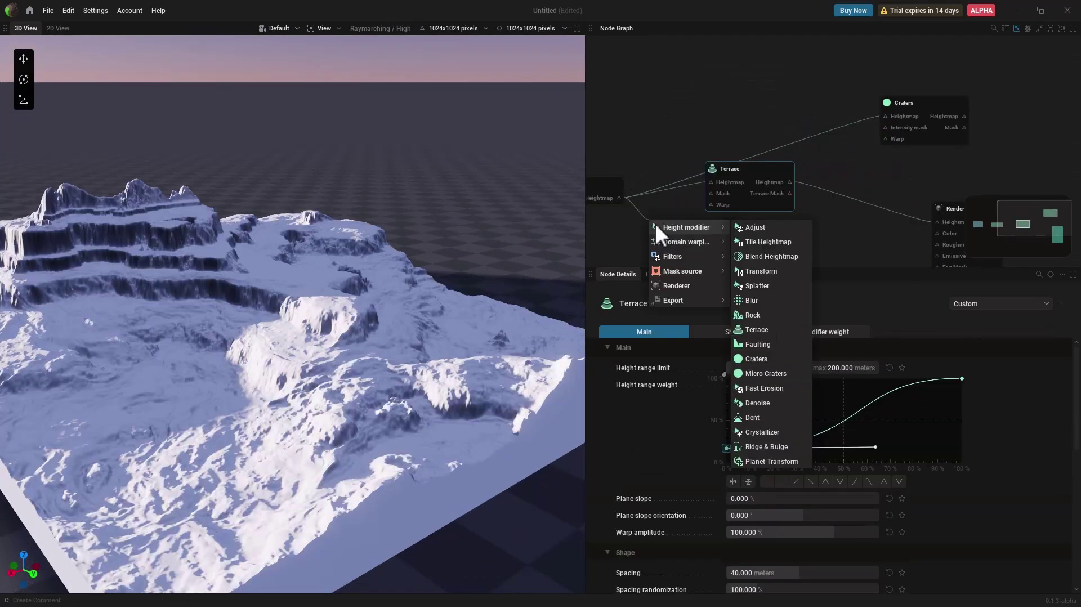
{"action": "left_click", "coordinate": [782, 256]}
{"action": "left_click_drag", "start_coordinate": [699, 211], "coordinate": [744, 82]}
Connect Base to Blend Heightmap's Background, Terrace's Heightmap output to its Foreground, and its Heightmap output to the Renderer.
{"action": "left_click_drag", "start_coordinate": [680, 96], "coordinate": [618, 130]}
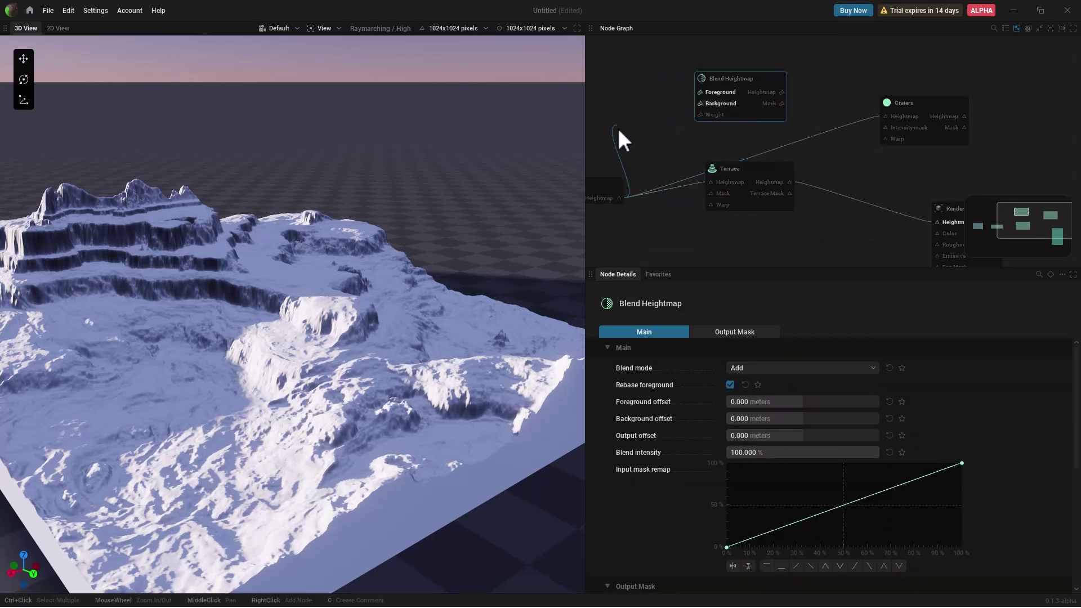
{"action": "left_click_drag", "start_coordinate": [747, 172], "coordinate": [673, 213]}
{"action": "left_click", "coordinate": [775, 184]}
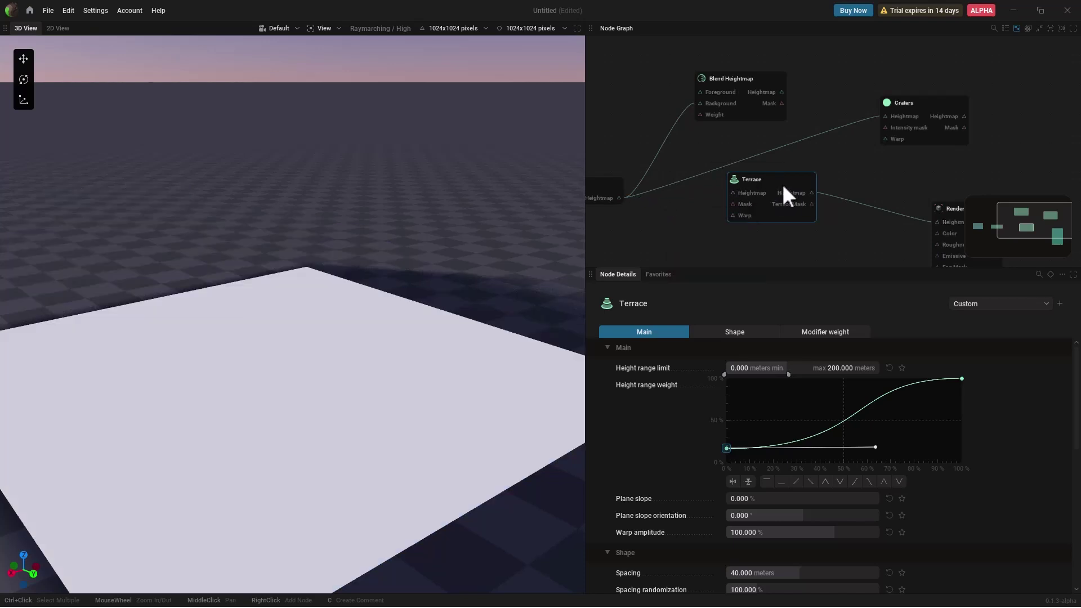
{"action": "left_click_drag", "start_coordinate": [782, 183], "coordinate": [704, 186]}
{"action": "left_click_drag", "start_coordinate": [657, 133], "coordinate": [702, 90]}
{"action": "left_click_drag", "start_coordinate": [787, 94], "coordinate": [938, 221]}
{"action": "middle_click_drag", "start_coordinate": [732, 200], "coordinate": [765, 209]}
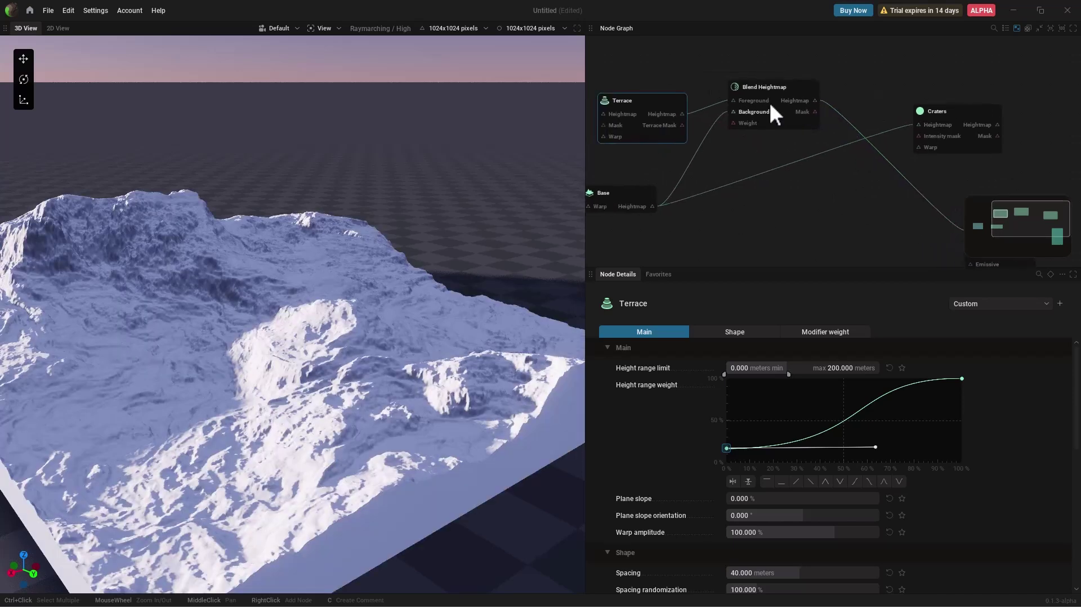
Rearrange the Blend Heightmap, Craters and Terrace nodes and connect the Base node's Heightmap output to Terrace's Heightmap input.
{"action": "left_click", "coordinate": [799, 113]}
{"action": "left_click_drag", "start_coordinate": [799, 113], "coordinate": [859, 170]}
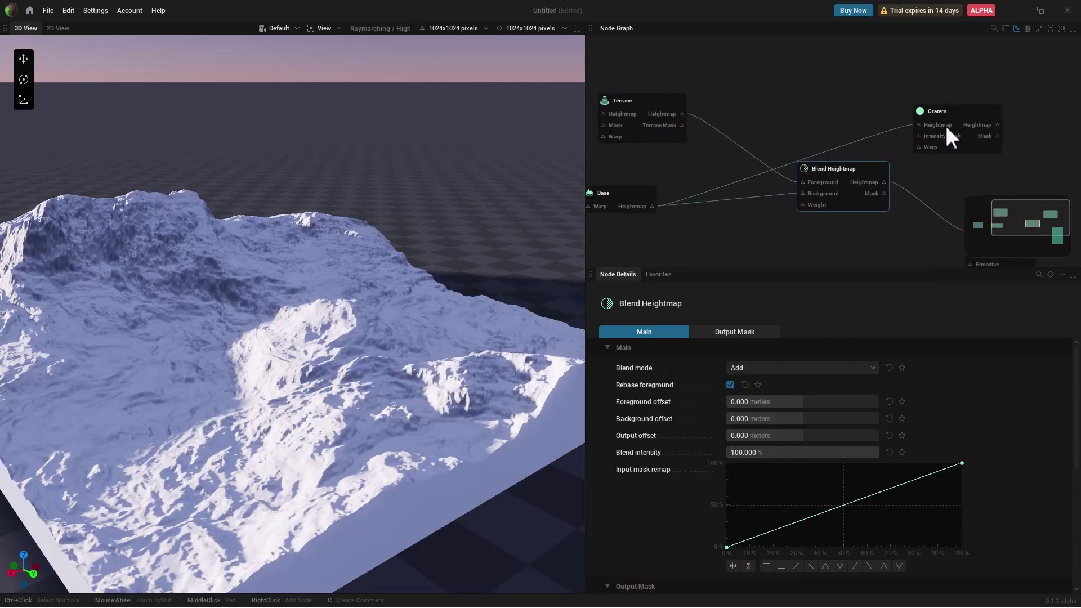
{"action": "left_click_drag", "start_coordinate": [945, 127], "coordinate": [889, 74]}
{"action": "left_click_drag", "start_coordinate": [636, 105], "coordinate": [701, 127]}
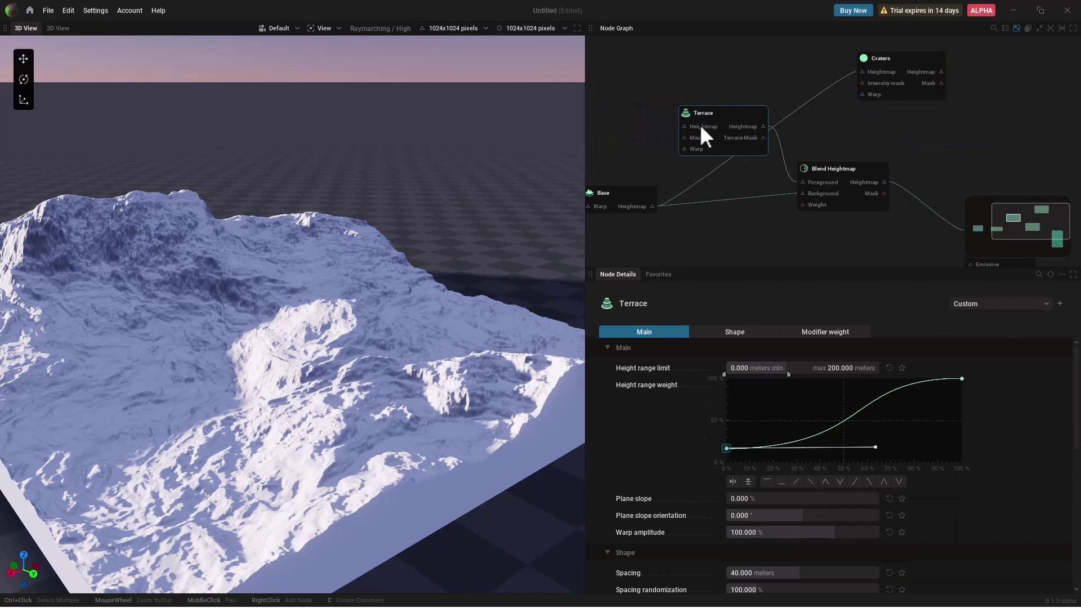
{"action": "left_click_drag", "start_coordinate": [652, 207], "coordinate": [688, 188]}
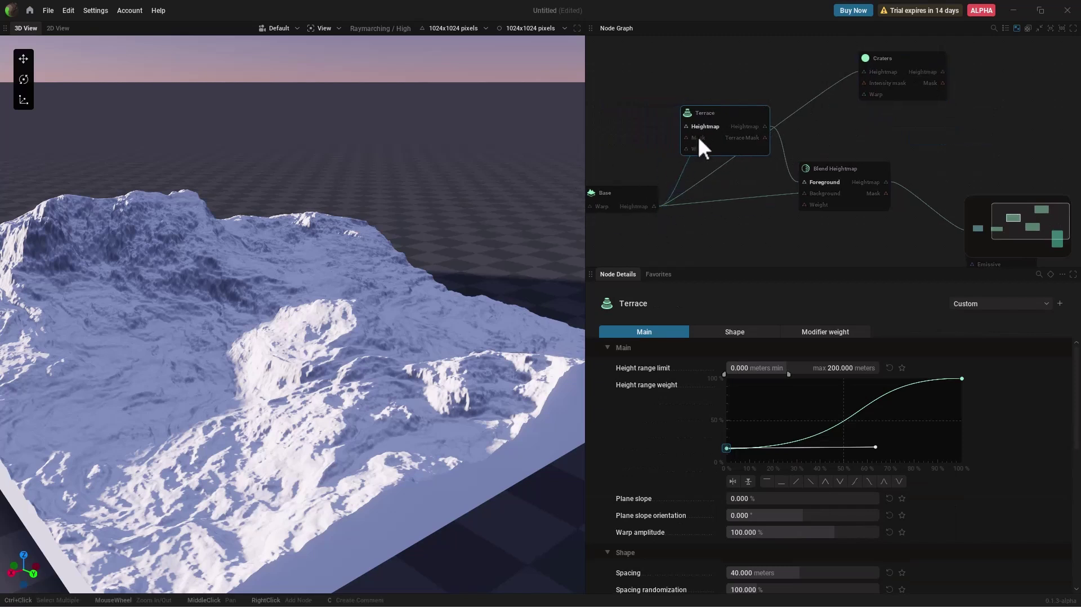
{"action": "left_click_drag", "start_coordinate": [690, 124], "coordinate": [690, 125]}
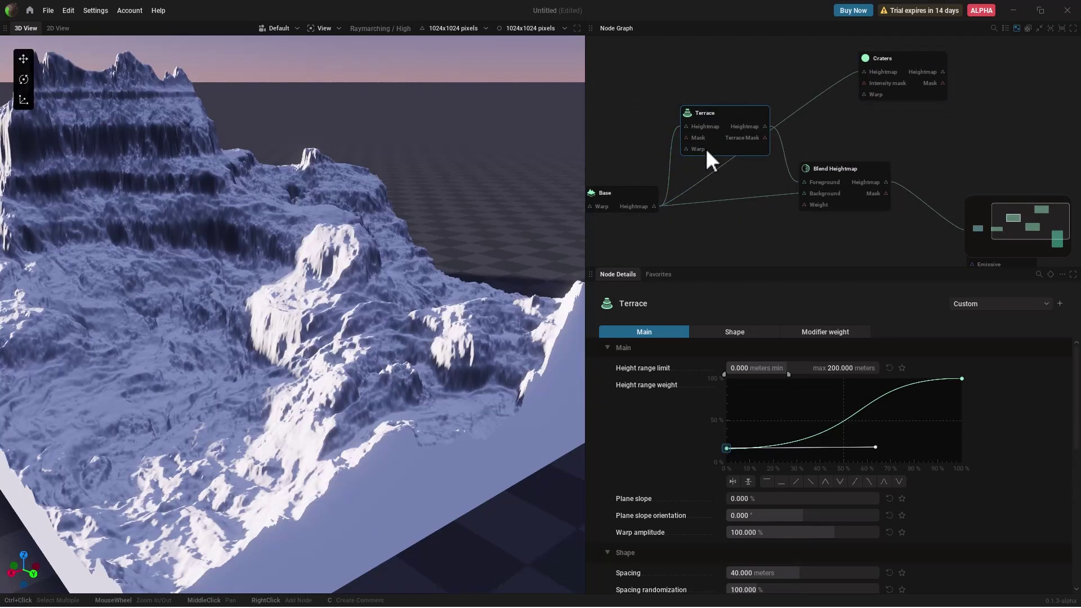
Set the blend mode of the Blend Heightmap node to Subtract.
{"action": "left_click_drag", "start_coordinate": [837, 174], "coordinate": [843, 170]}
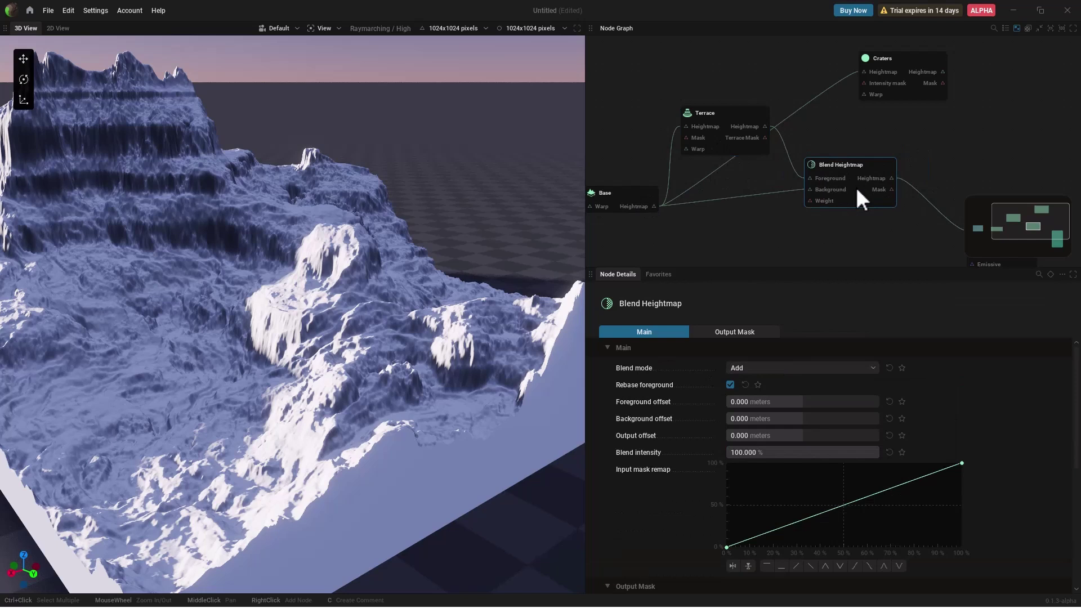
{"action": "middle_click_drag", "start_coordinate": [852, 168], "coordinate": [823, 156]}
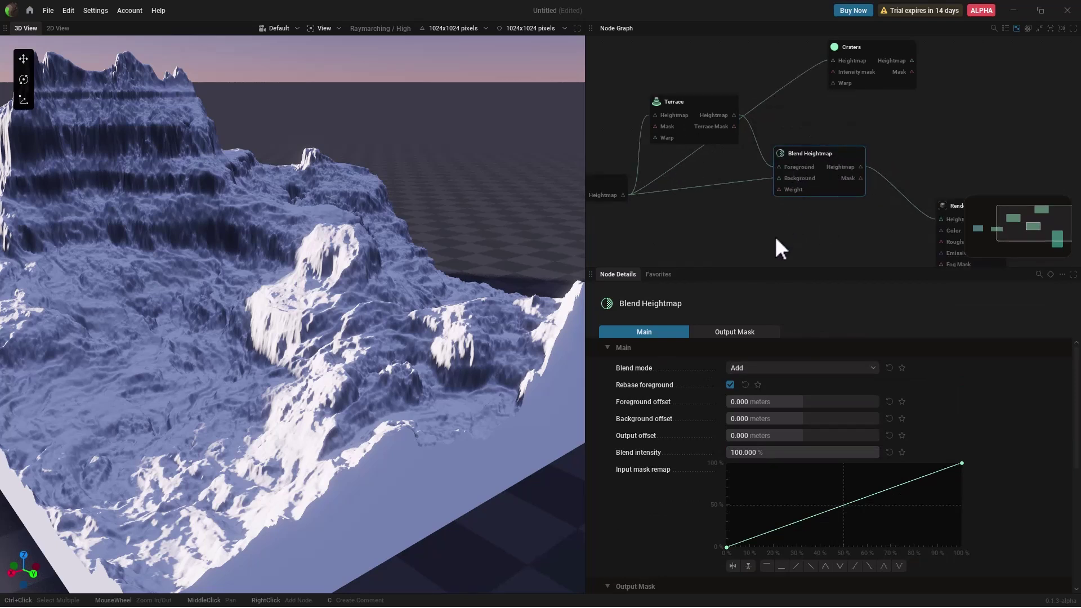
{"action": "middle_click_drag", "start_coordinate": [776, 239], "coordinate": [773, 202]}
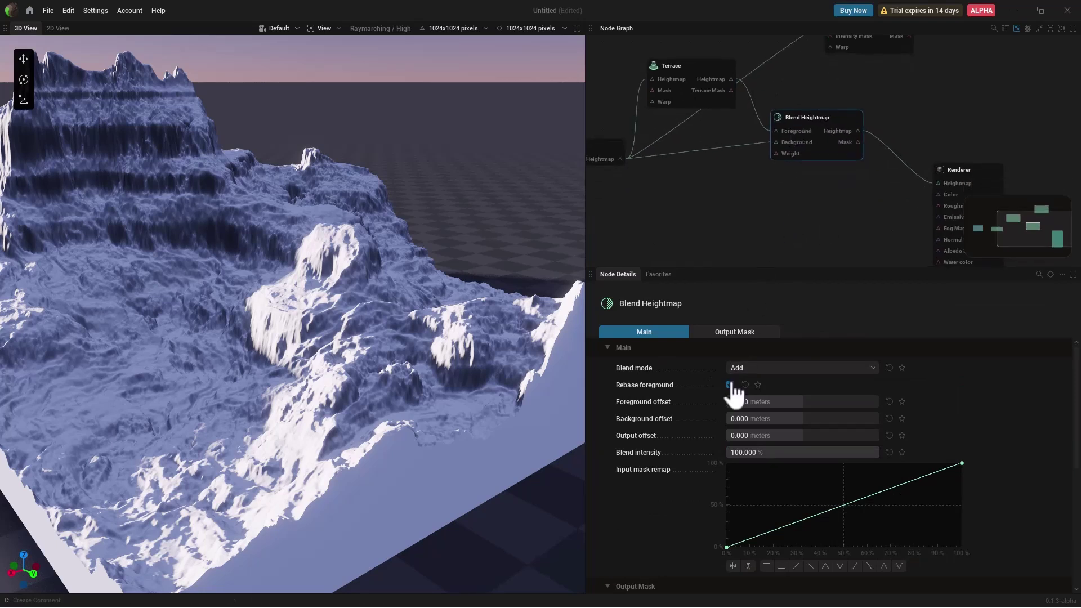
{"action": "left_click", "coordinate": [759, 369]}
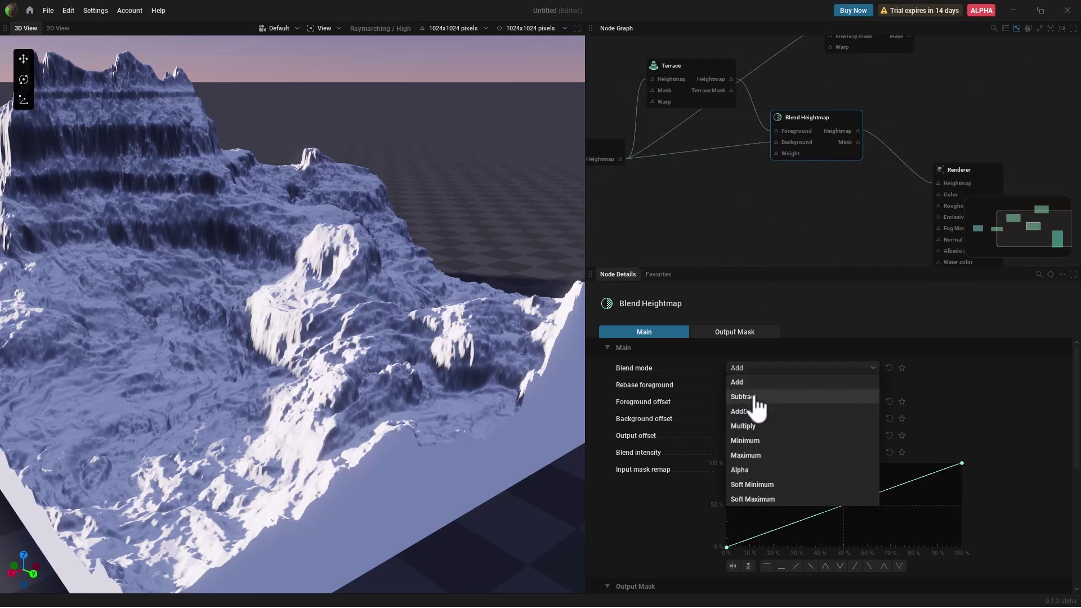
{"action": "left_click", "coordinate": [754, 396]}
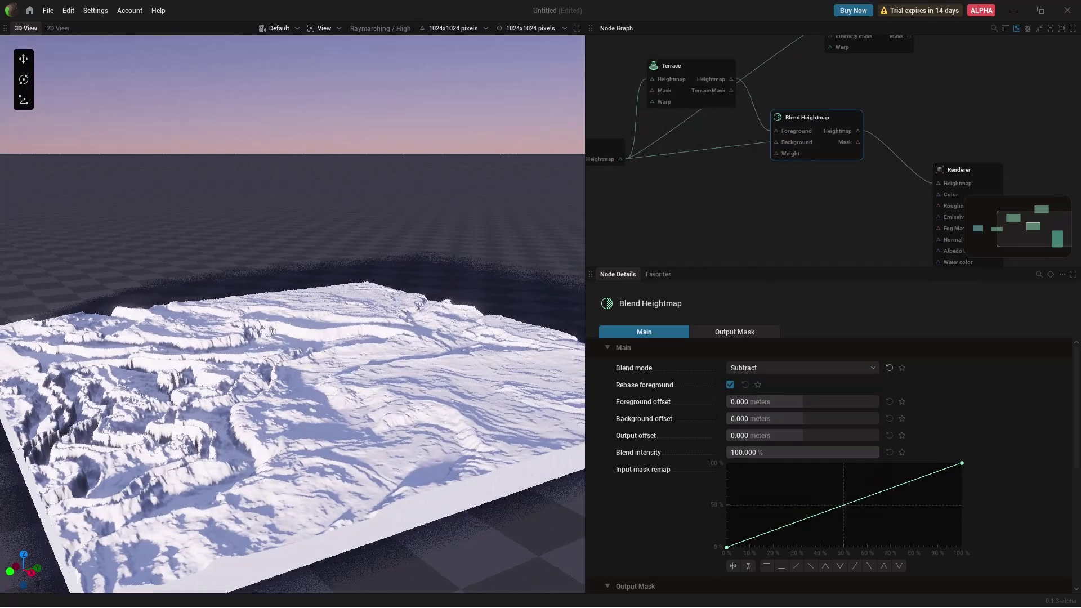
Set the Blend Heightmap node's background offset to about -68.3 m and output offset to about 112.6 m, and lower its blend intensity.
{"action": "middle_click_drag", "start_coordinate": [292, 360], "coordinate": [276, 332]}
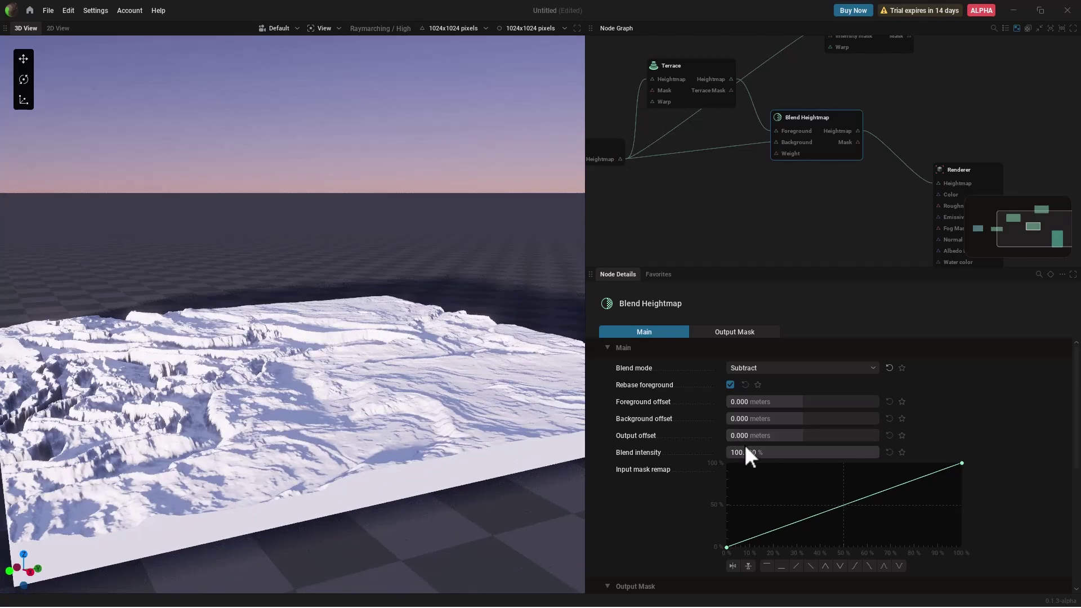
{"action": "left_click_drag", "start_coordinate": [746, 437], "coordinate": [778, 401]}
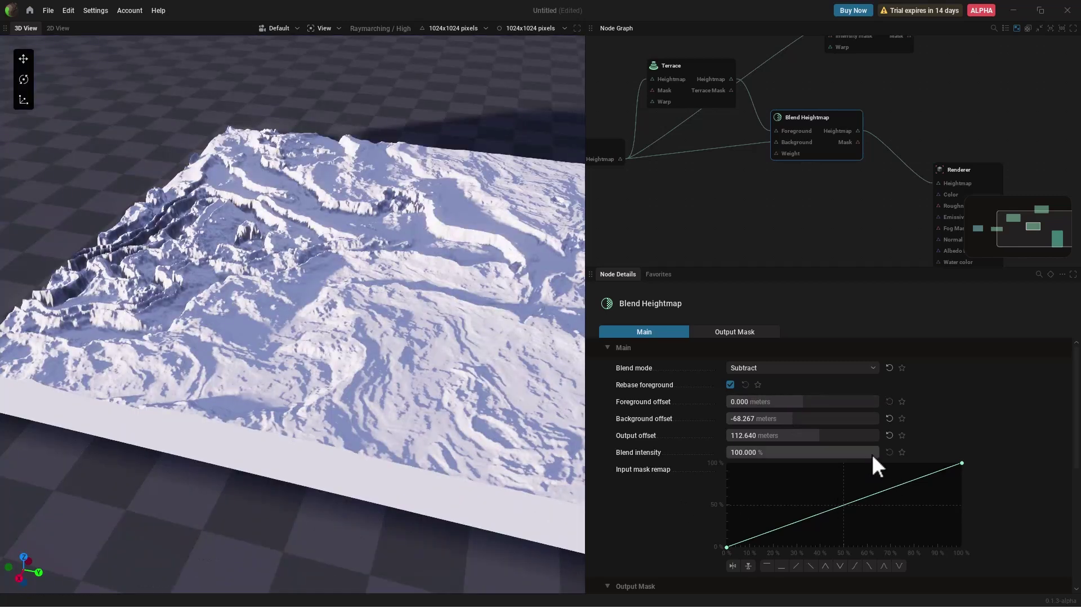
{"action": "left_click_drag", "start_coordinate": [872, 453], "coordinate": [791, 453]}
Chain the Craters node between Blend Heightmap and the Renderer through their Heightmap connections and tidy the node positions.
{"action": "scroll", "coordinate": [842, 182], "scroll_direction": "down", "scroll_amount": 2}
{"action": "left_click_drag", "start_coordinate": [900, 97], "coordinate": [922, 113]}
{"action": "left_click_drag", "start_coordinate": [844, 173], "coordinate": [805, 177]}
{"action": "left_click_drag", "start_coordinate": [835, 186], "coordinate": [874, 120]}
{"action": "left_click_drag", "start_coordinate": [937, 120], "coordinate": [934, 223]}
{"action": "left_click_drag", "start_coordinate": [906, 111], "coordinate": [889, 160]}
{"action": "middle_click_drag", "start_coordinate": [215, 263], "coordinate": [152, 246]}
Add a Colorize node connected to the Renderer's Color input and place it below the Blend Heightmap node.
{"action": "middle_click_drag", "start_coordinate": [794, 243], "coordinate": [779, 123]}
{"action": "scroll", "coordinate": [814, 142], "scroll_direction": "up", "scroll_amount": 3}
{"action": "middle_click_drag", "start_coordinate": [845, 163], "coordinate": [832, 165]}
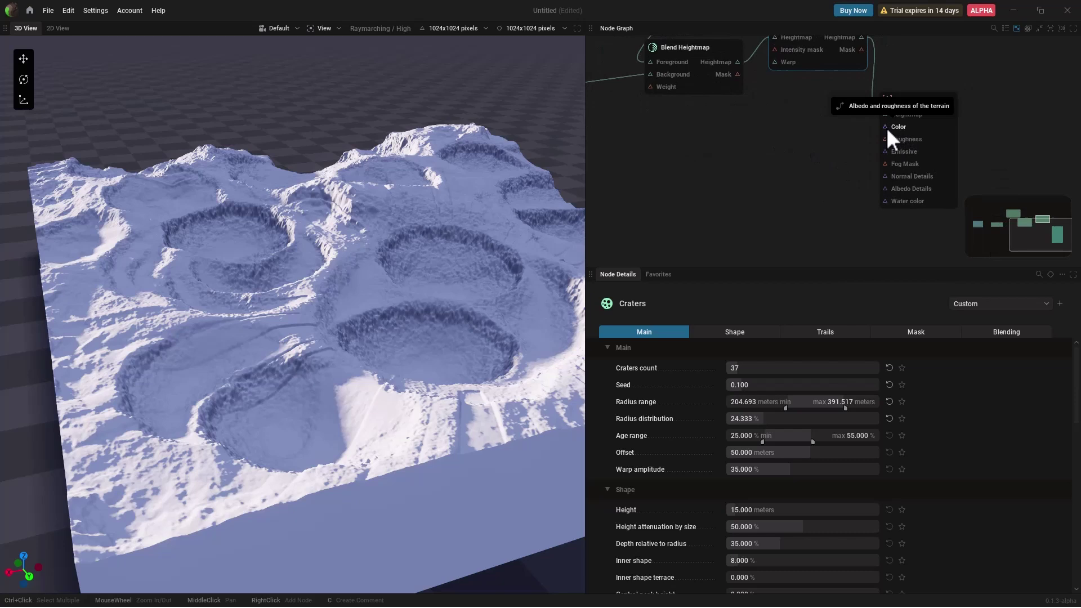
{"action": "left_click_drag", "start_coordinate": [888, 125], "coordinate": [776, 149]}
{"action": "mouse_move", "coordinate": [827, 186]}
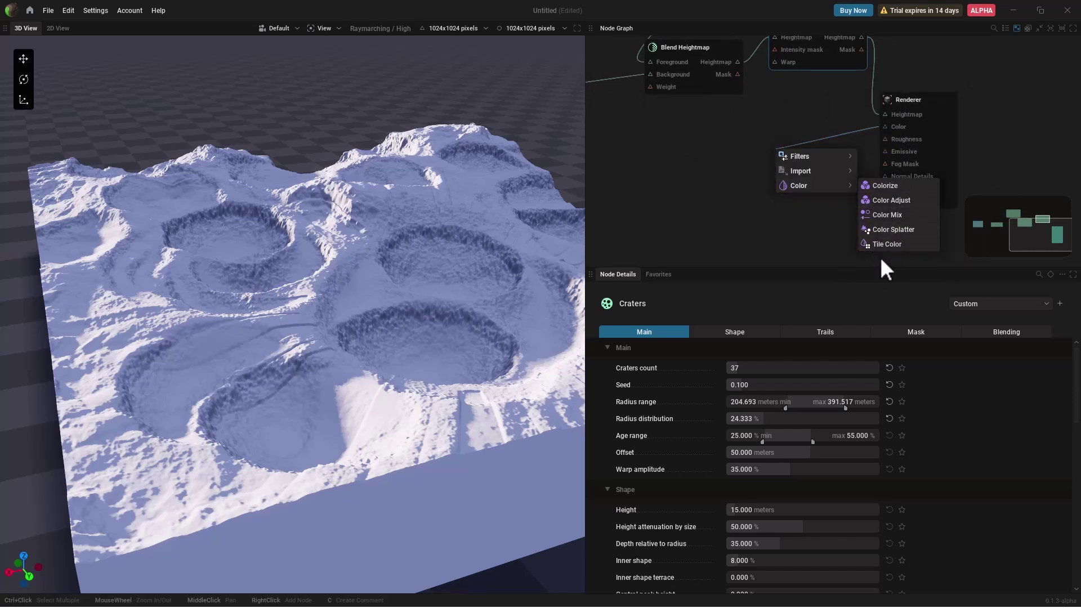
{"action": "left_click", "coordinate": [884, 186]}
{"action": "middle_click_drag", "start_coordinate": [724, 225], "coordinate": [830, 224]}
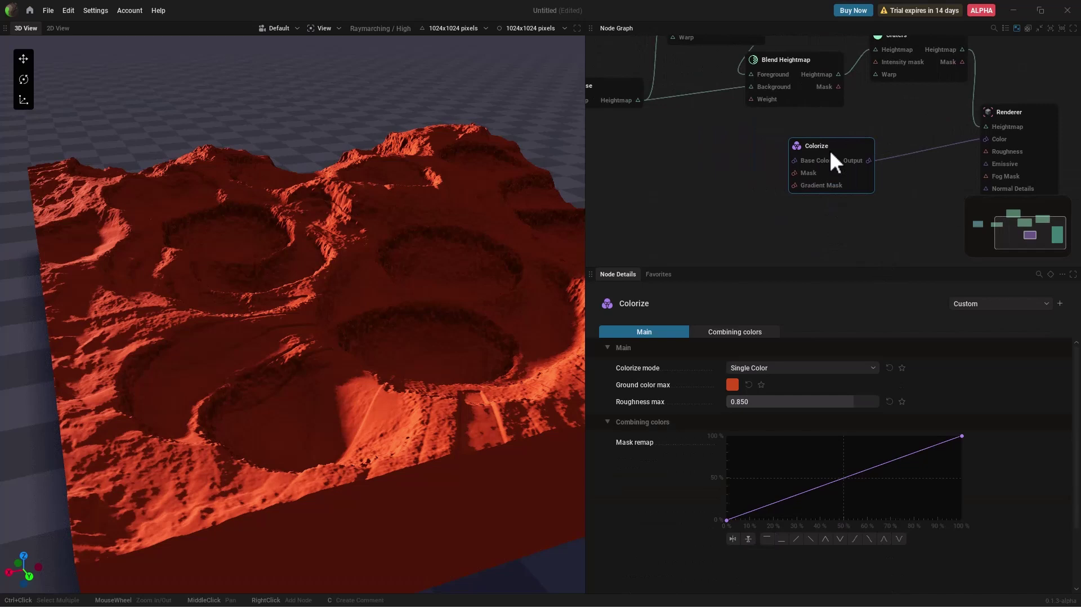
{"action": "left_click_drag", "start_coordinate": [829, 149], "coordinate": [818, 213]}
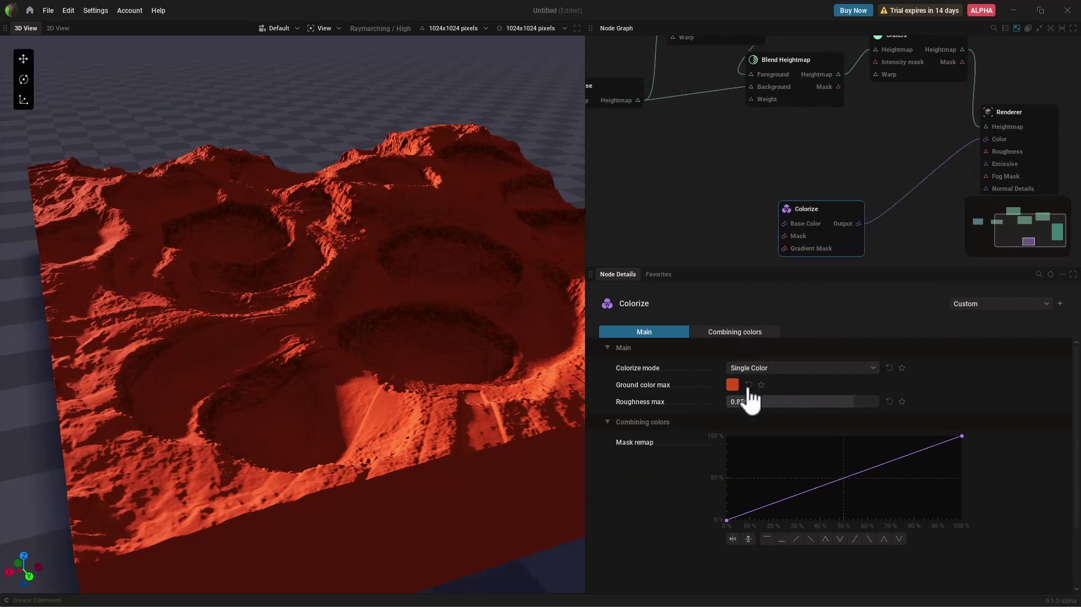
Change the Colorize node's ground color max to golden yellow (#CC941A).
{"action": "left_click", "coordinate": [732, 384]}
{"action": "mouse_move", "coordinate": [730, 387]}
{"action": "left_mouse_down"}
{"action": "mouse_move", "coordinate": [718, 373]}
{"action": "mouse_move", "coordinate": [686, 397]}
{"action": "mouse_move", "coordinate": [727, 449]}
{"action": "mouse_move", "coordinate": [755, 394]}
{"action": "mouse_move", "coordinate": [737, 383]}
{"action": "left_mouse_up"}
{"action": "left_click", "coordinate": [920, 373]}
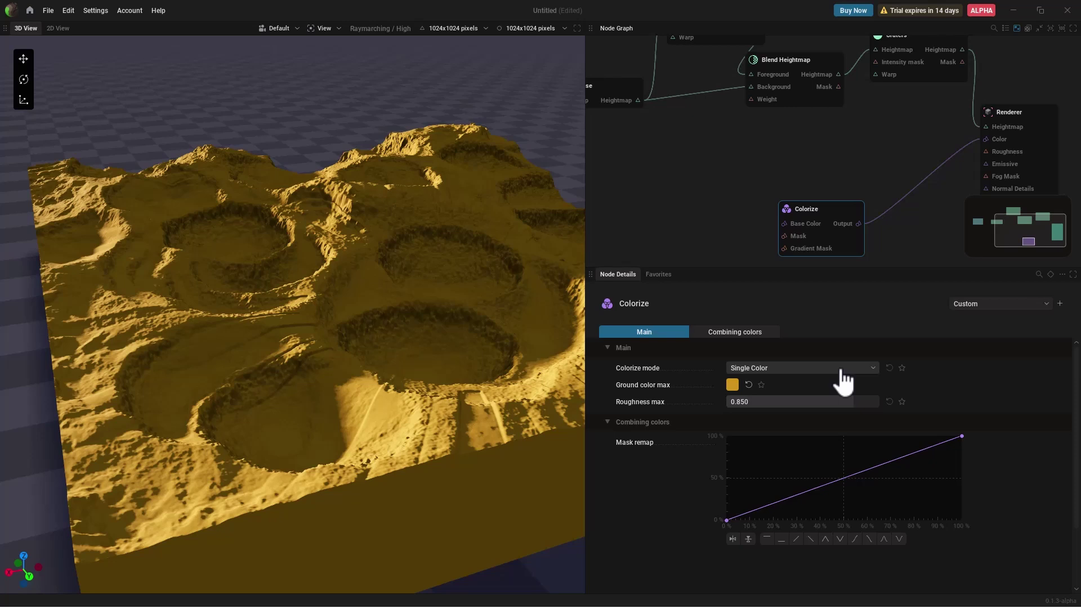
Switch the Colorize mode to Two Color Interpolation and set the ground color max to green (#26CC1A).
{"action": "left_click", "coordinate": [841, 369]}
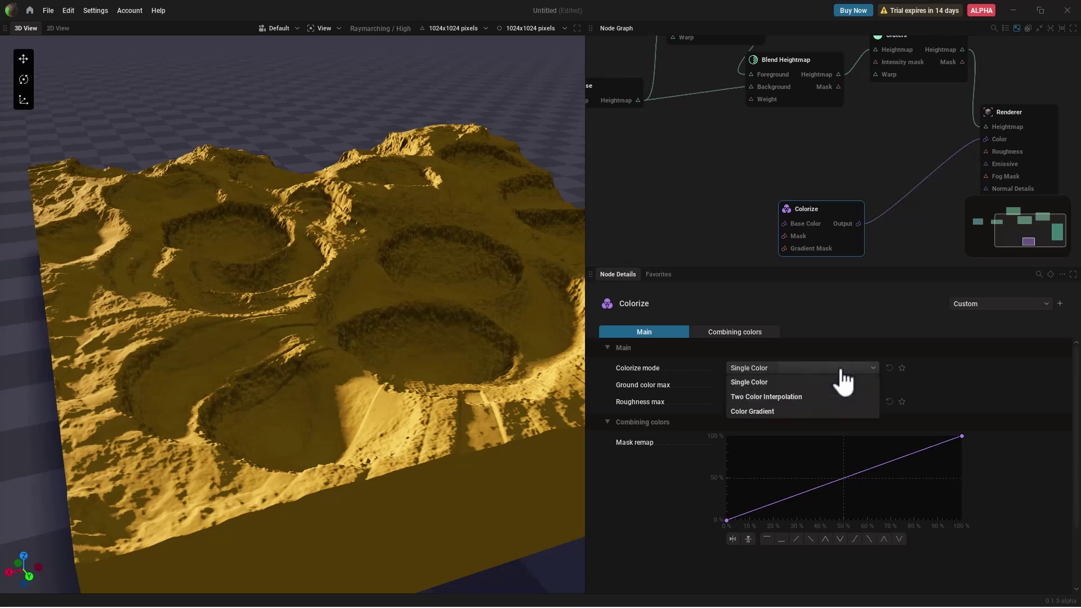
{"action": "left_click", "coordinate": [755, 400]}
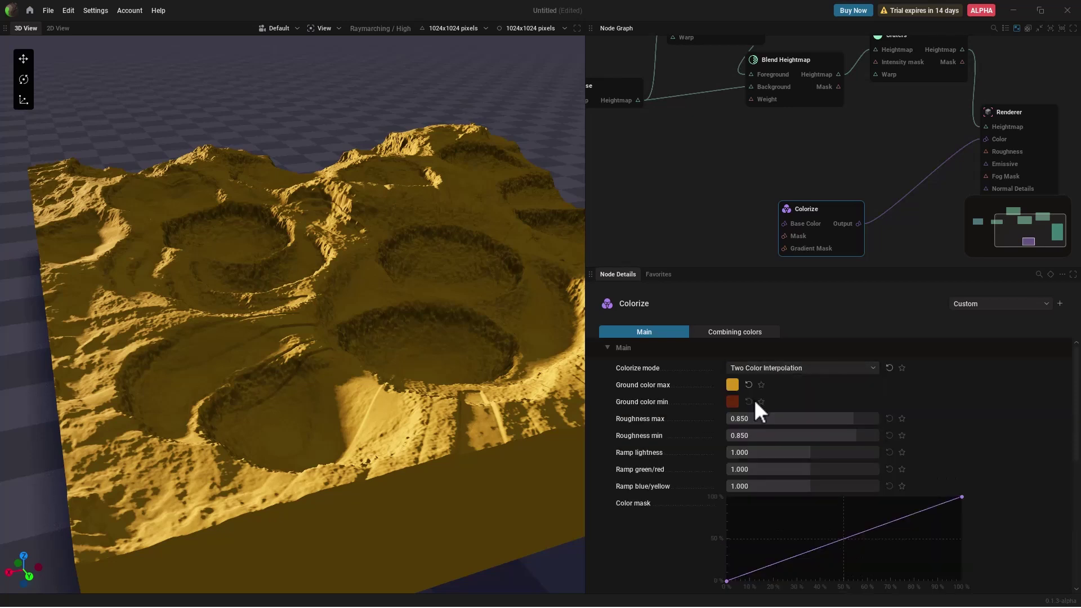
{"action": "left_click", "coordinate": [731, 385]}
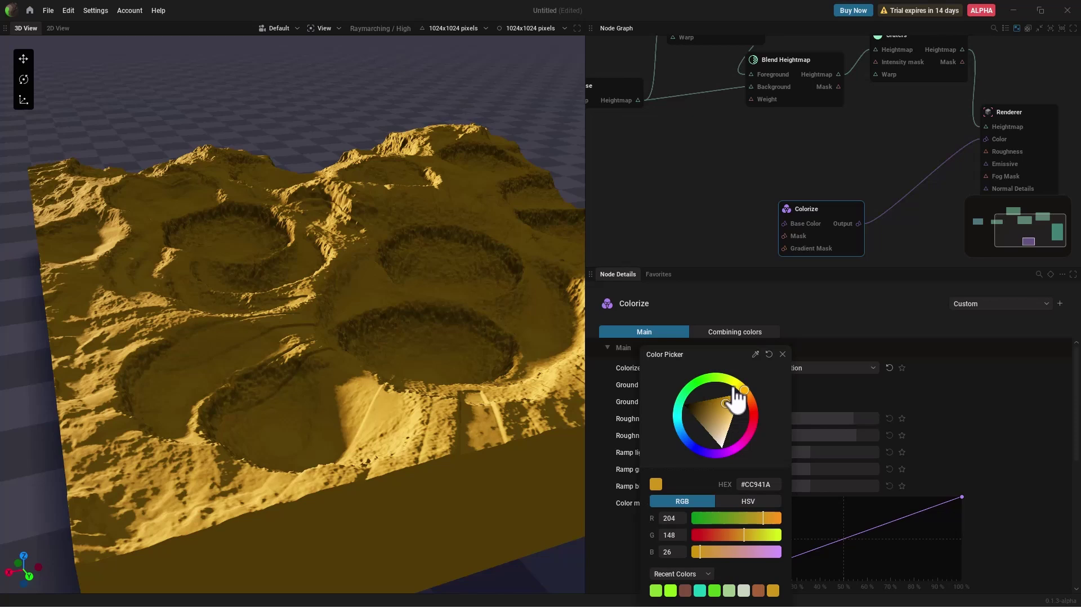
{"action": "left_click_drag", "start_coordinate": [744, 416], "coordinate": [698, 379]}
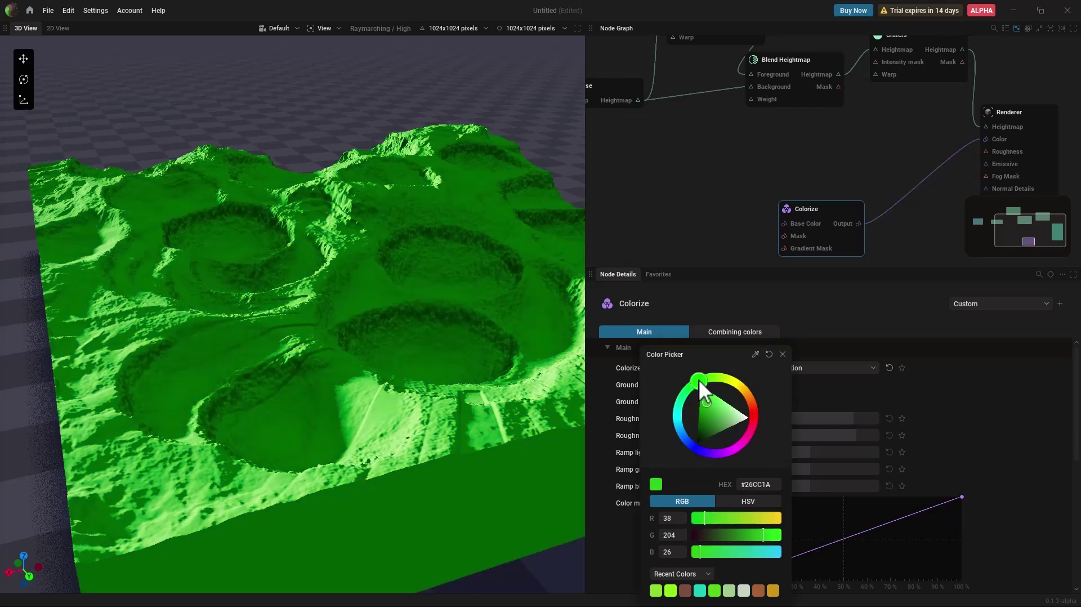
{"action": "left_click", "coordinate": [894, 384]}
Try a flat Color mask curve at 100%, return its start point to 0% and shift its end point to about 94% along the horizontal axis.
{"action": "scroll", "coordinate": [788, 458], "scroll_direction": "down", "scroll_amount": 1}
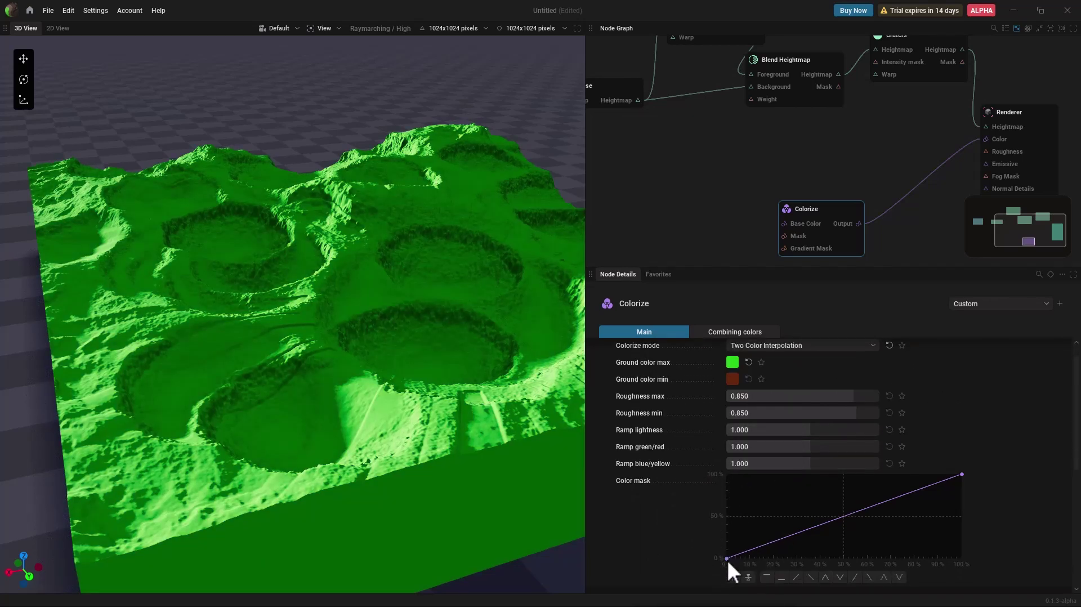
{"action": "left_click_drag", "start_coordinate": [727, 559], "coordinate": [720, 468]}
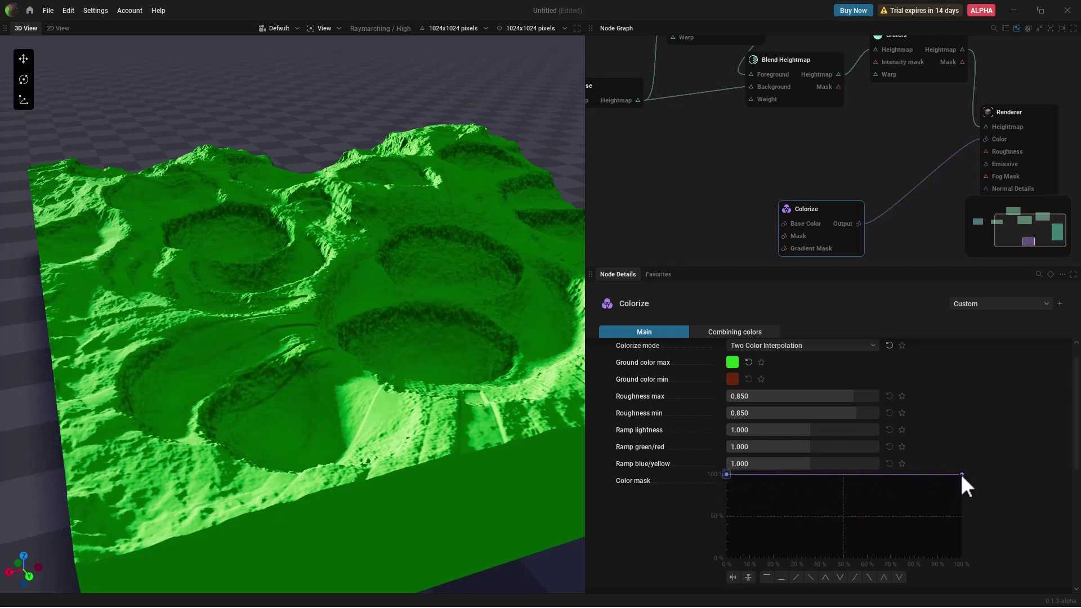
{"action": "mouse_move", "coordinate": [961, 474]}
{"action": "left_mouse_down"}
{"action": "mouse_move", "coordinate": [974, 579]}
{"action": "mouse_move", "coordinate": [963, 469]}
{"action": "left_mouse_up"}
{"action": "left_click_drag", "start_coordinate": [727, 474], "coordinate": [724, 560]}
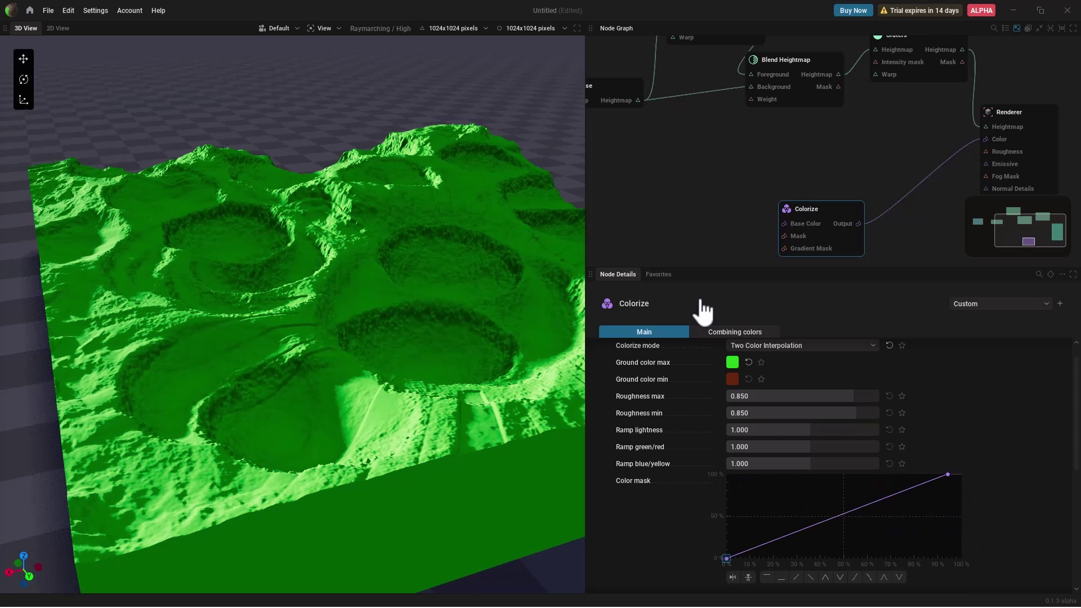
Connect the Base node's Heightmap output directly to the Renderer's Heightmap input.
{"action": "middle_click_drag", "start_coordinate": [697, 204], "coordinate": [740, 168]}
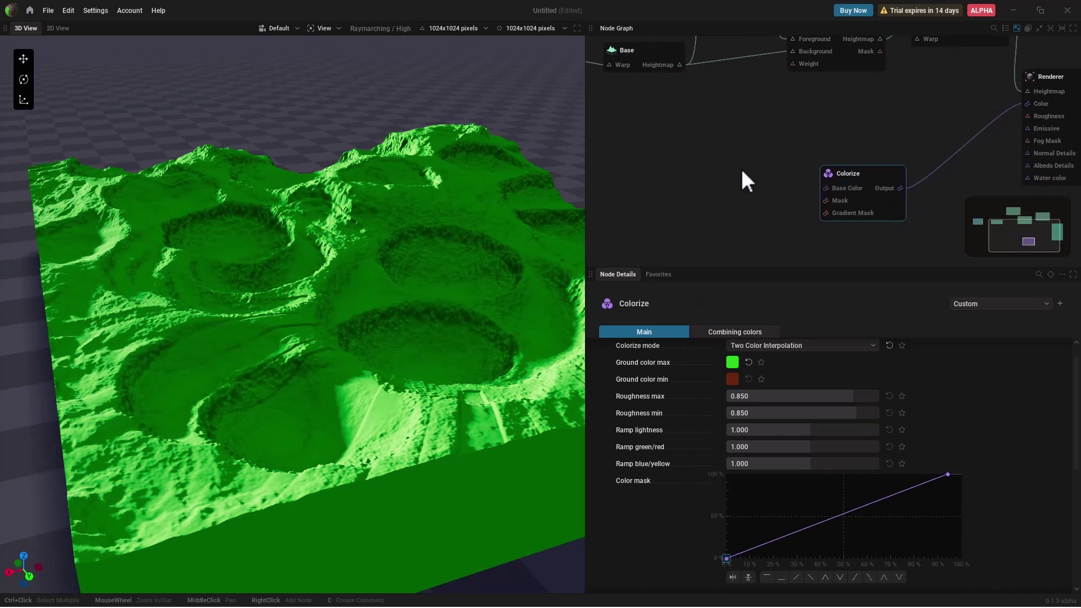
{"action": "scroll", "coordinate": [647, 147], "scroll_direction": "down", "scroll_amount": 3}
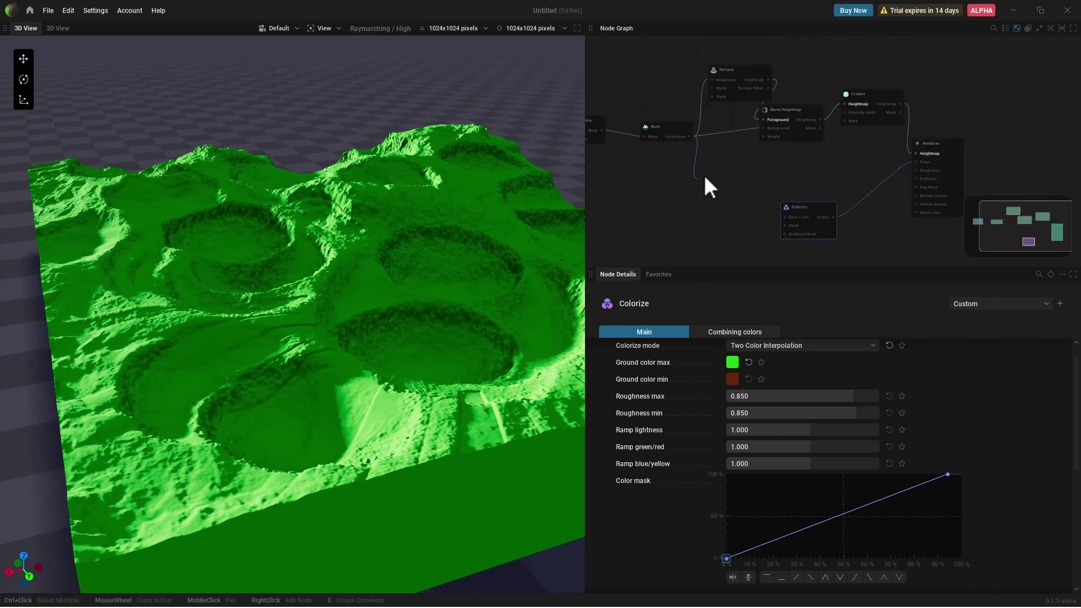
{"action": "left_click_drag", "start_coordinate": [949, 160], "coordinate": [923, 153]}
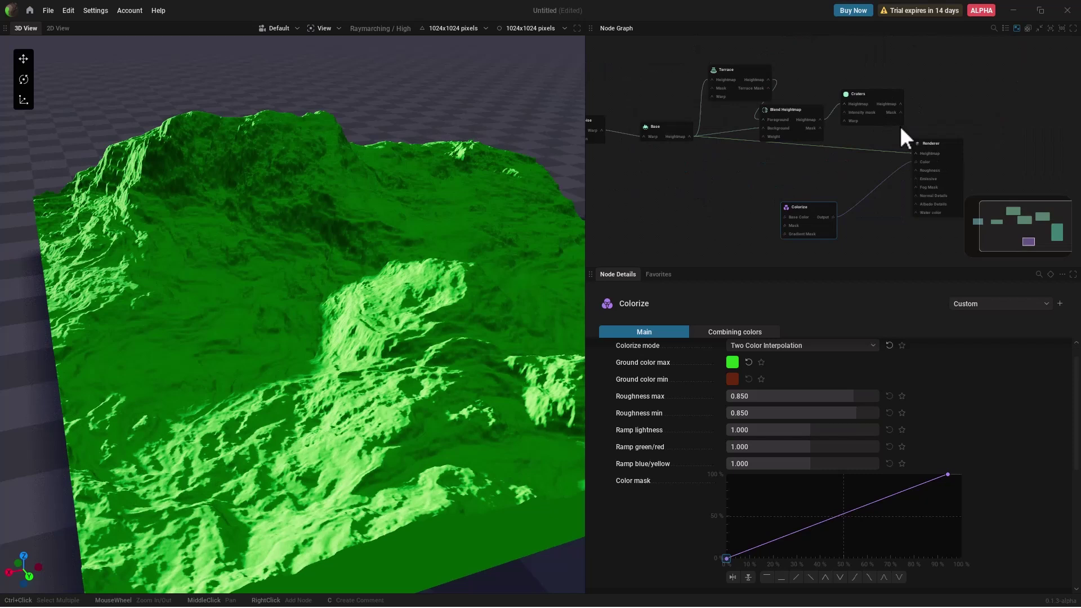
Add a Mask Cavity node feeding the Colorize node's Gradient Mask input and place it just beside Colorize.
{"action": "middle_click_drag", "start_coordinate": [808, 191], "coordinate": [860, 152]}
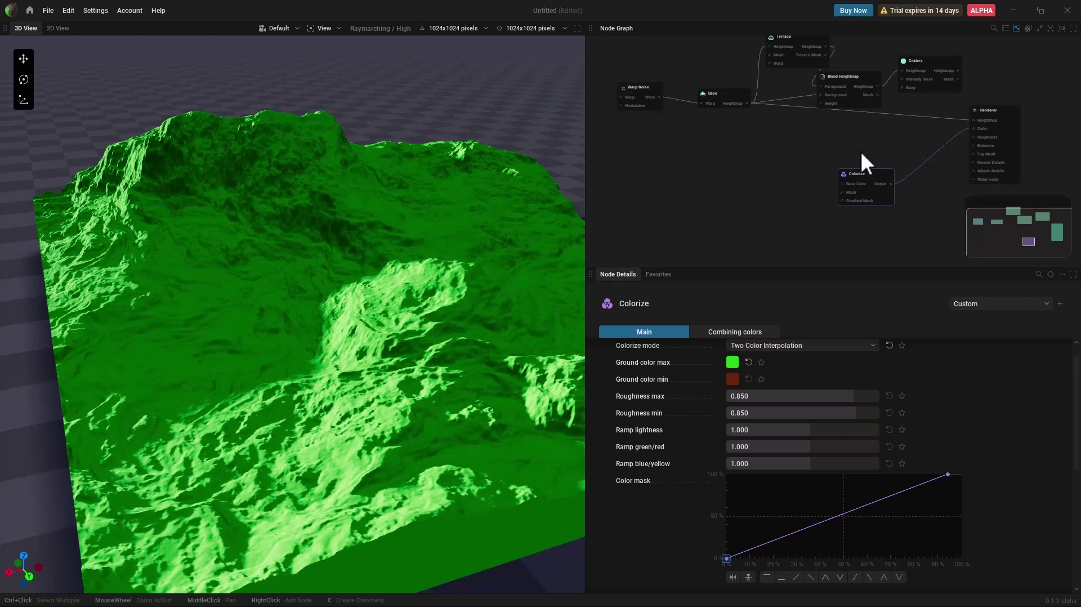
{"action": "scroll", "coordinate": [821, 179], "scroll_direction": "up", "scroll_amount": 3}
{"action": "middle_click_drag", "start_coordinate": [817, 183], "coordinate": [855, 194]}
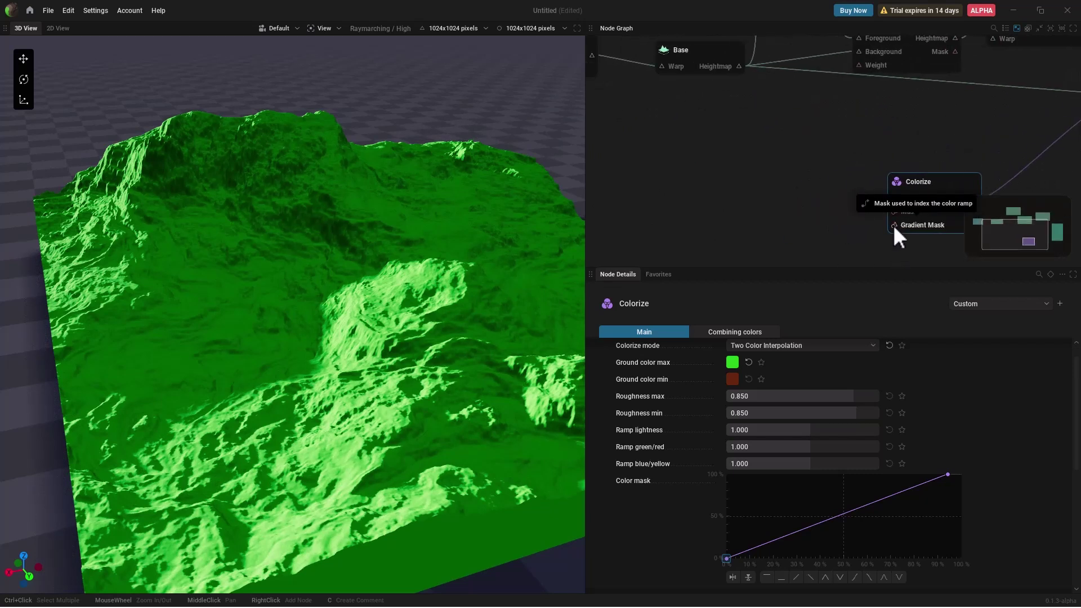
{"action": "left_click_drag", "start_coordinate": [894, 227], "coordinate": [782, 184]}
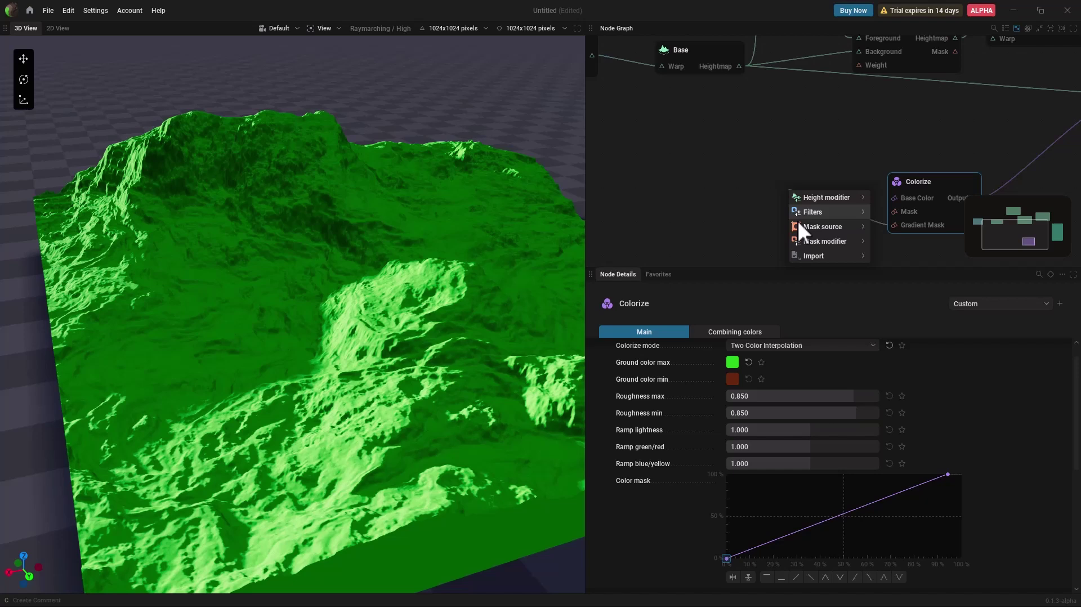
{"action": "mouse_move", "coordinate": [828, 227]}
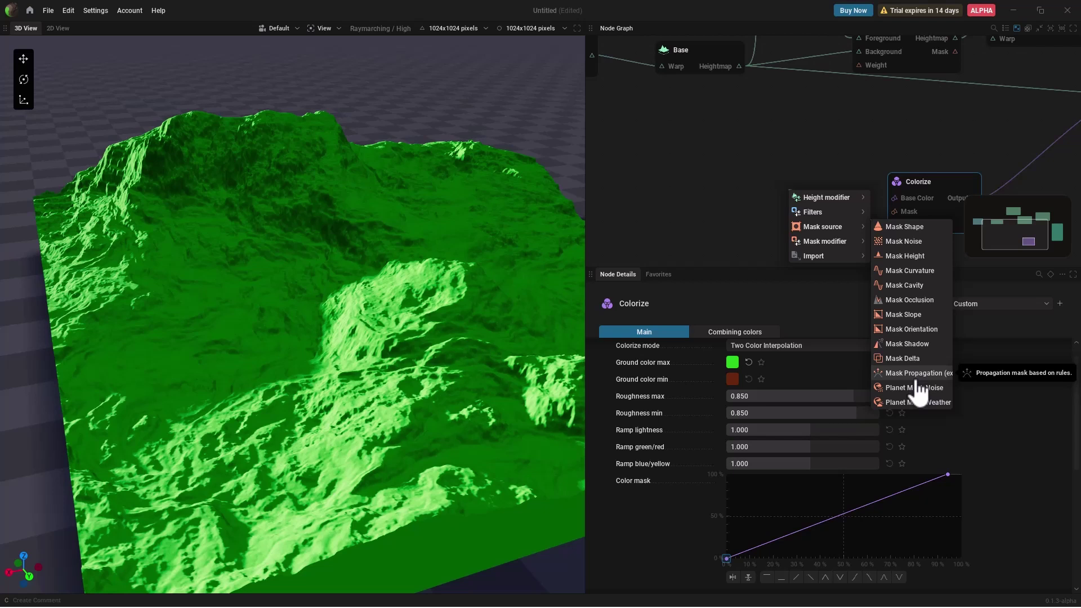
{"action": "left_click", "coordinate": [904, 286]}
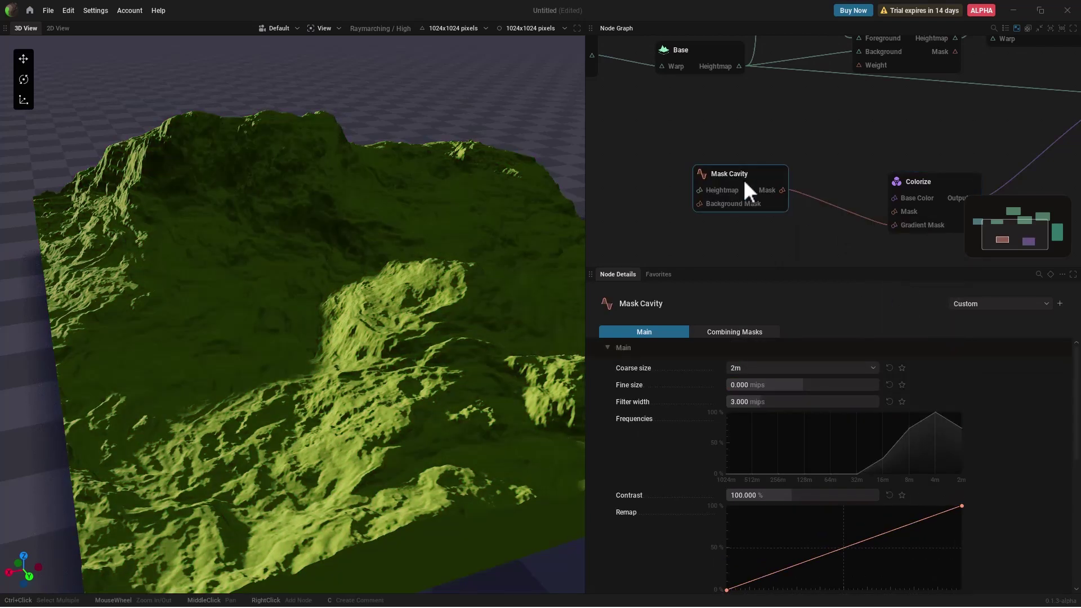
{"action": "left_click_drag", "start_coordinate": [744, 183], "coordinate": [801, 180]}
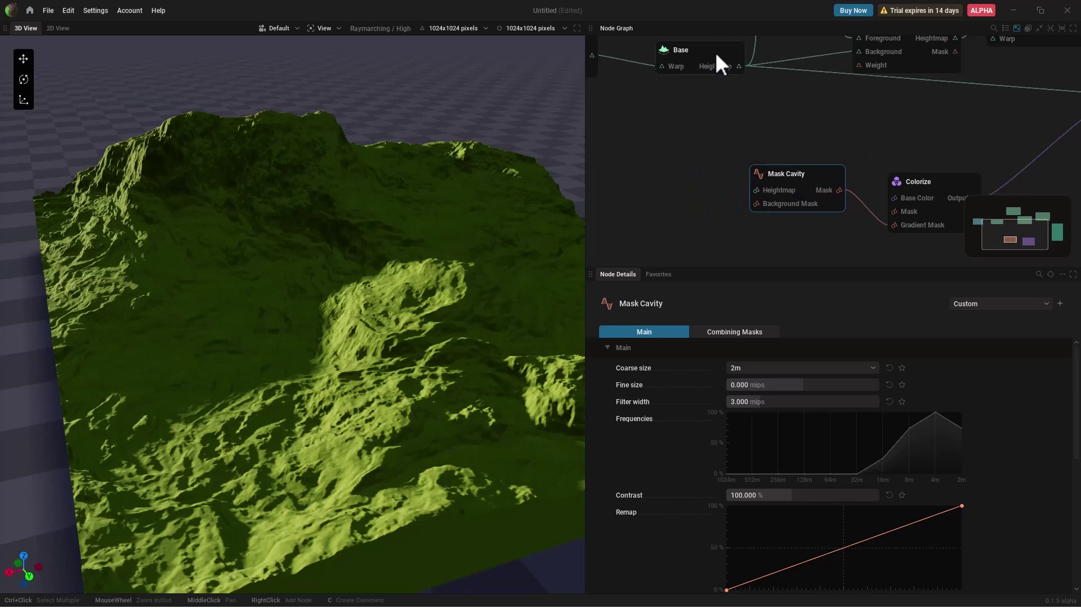
Reposition the Base node and connect its Heightmap output to the Mask Cavity node's Heightmap input.
{"action": "left_click_drag", "start_coordinate": [715, 53], "coordinate": [681, 79]}
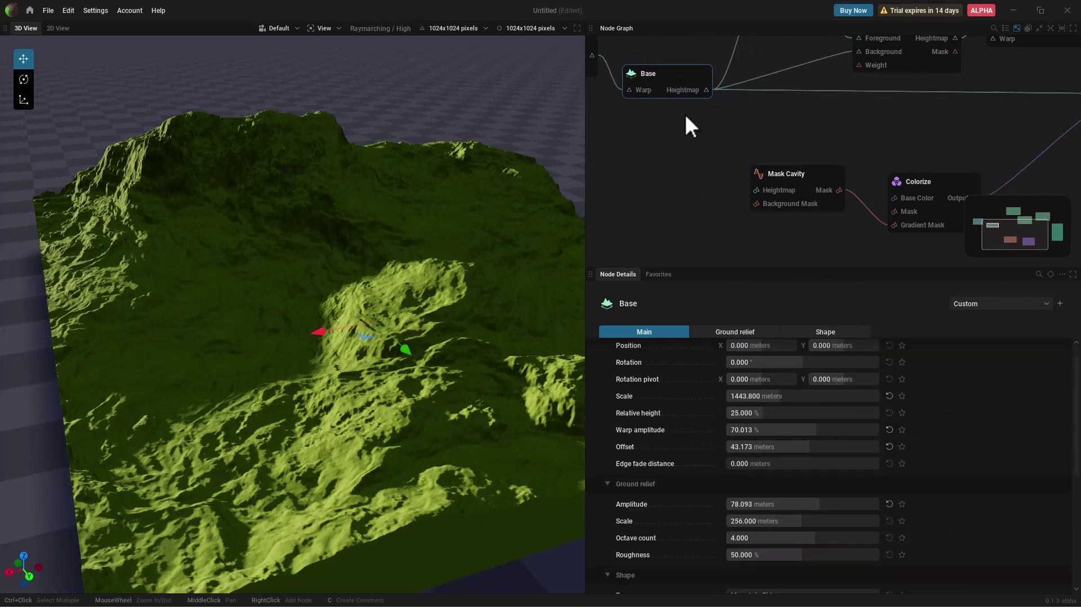
{"action": "left_click_drag", "start_coordinate": [707, 90], "coordinate": [665, 237]}
{"action": "left_click_drag", "start_coordinate": [768, 179], "coordinate": [759, 191]}
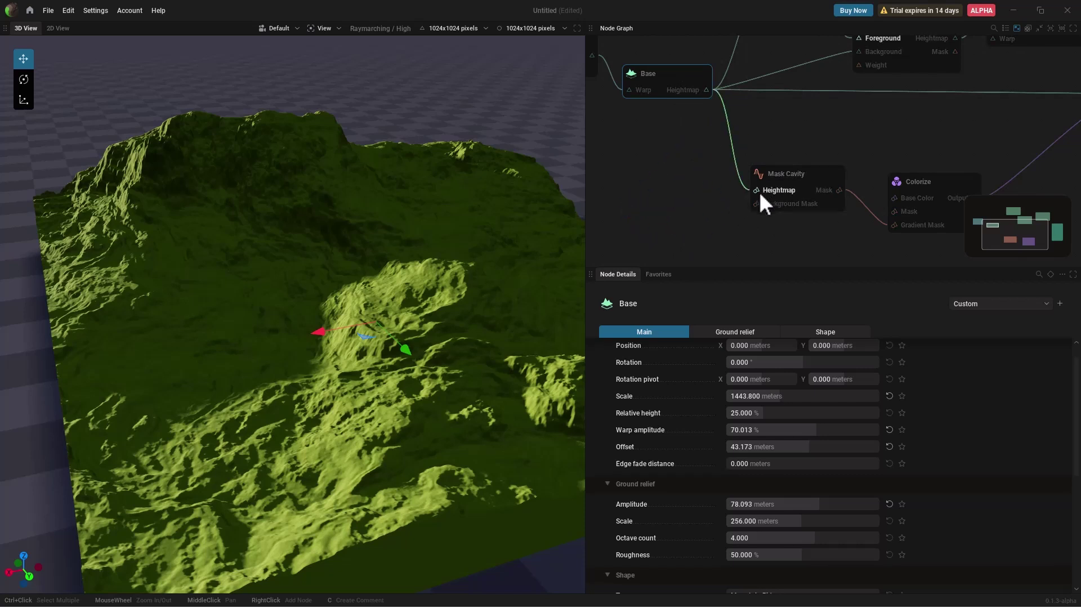
{"action": "left_click_drag", "start_coordinate": [306, 431], "coordinate": [264, 371]}
{"action": "middle_click_drag", "start_coordinate": [265, 371], "coordinate": [278, 401]}
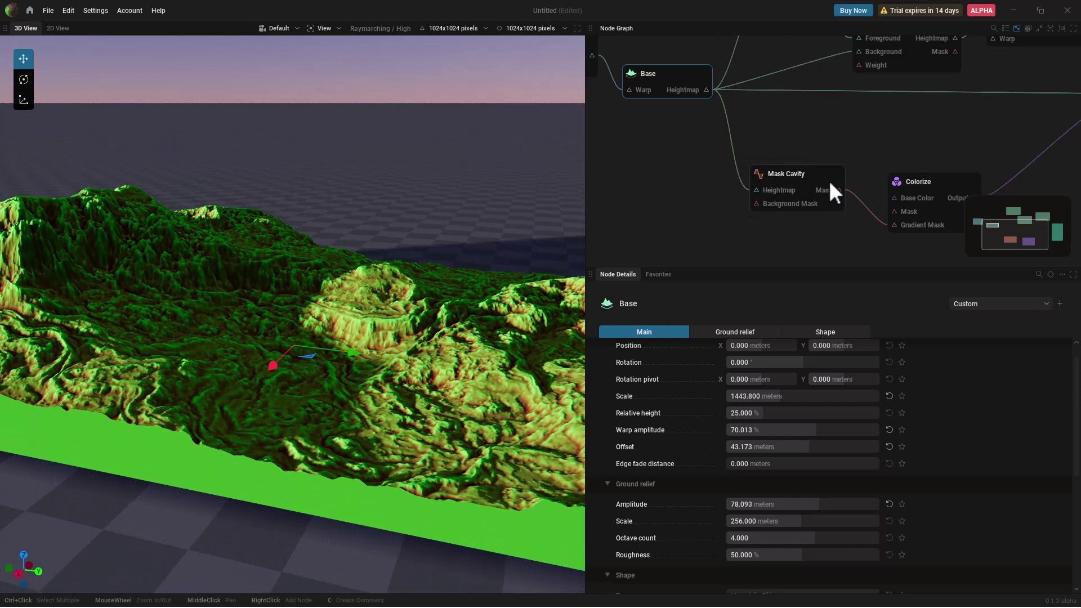
Try an inverted Remap curve on the Mask Cavity node, running from 100% down to 0%.
{"action": "left_click", "coordinate": [815, 174]}
{"action": "scroll", "coordinate": [659, 418], "scroll_direction": "down", "scroll_amount": 3}
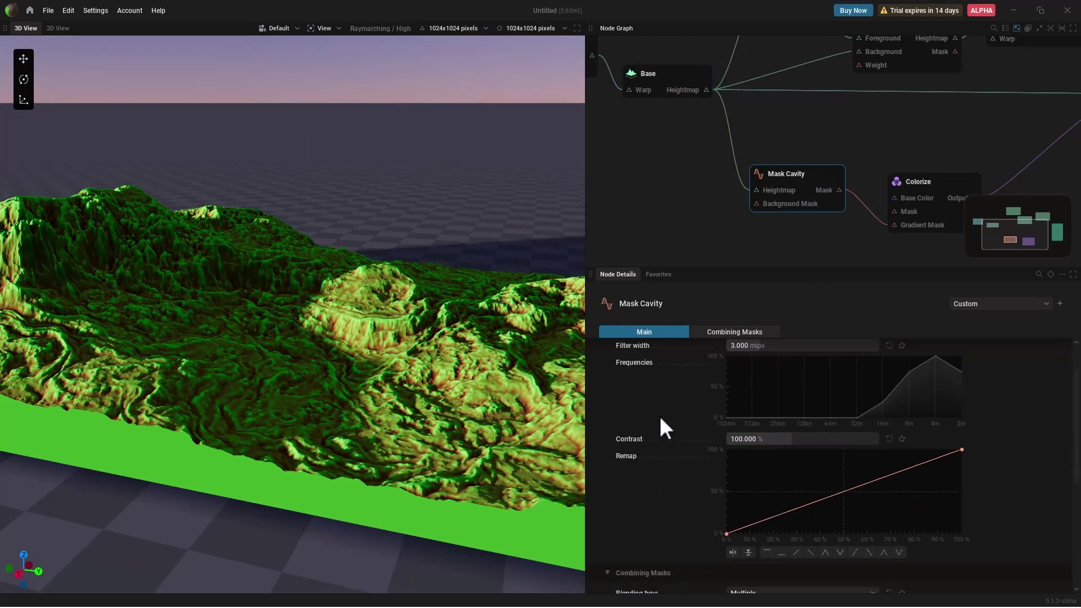
{"action": "left_click_drag", "start_coordinate": [724, 525], "coordinate": [710, 434]}
{"action": "left_click_drag", "start_coordinate": [964, 441], "coordinate": [978, 526]}
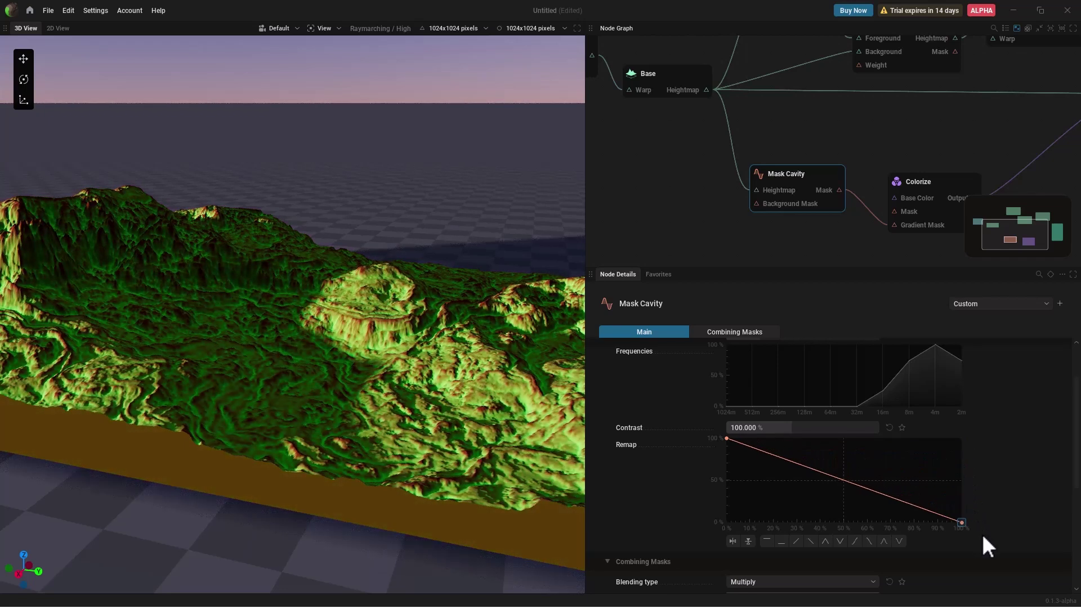
Raise the Remap curve's end point to 100% at about 95% along the horizontal axis and return its start point to 0%.
{"action": "left_click_drag", "start_coordinate": [981, 533], "coordinate": [972, 427]}
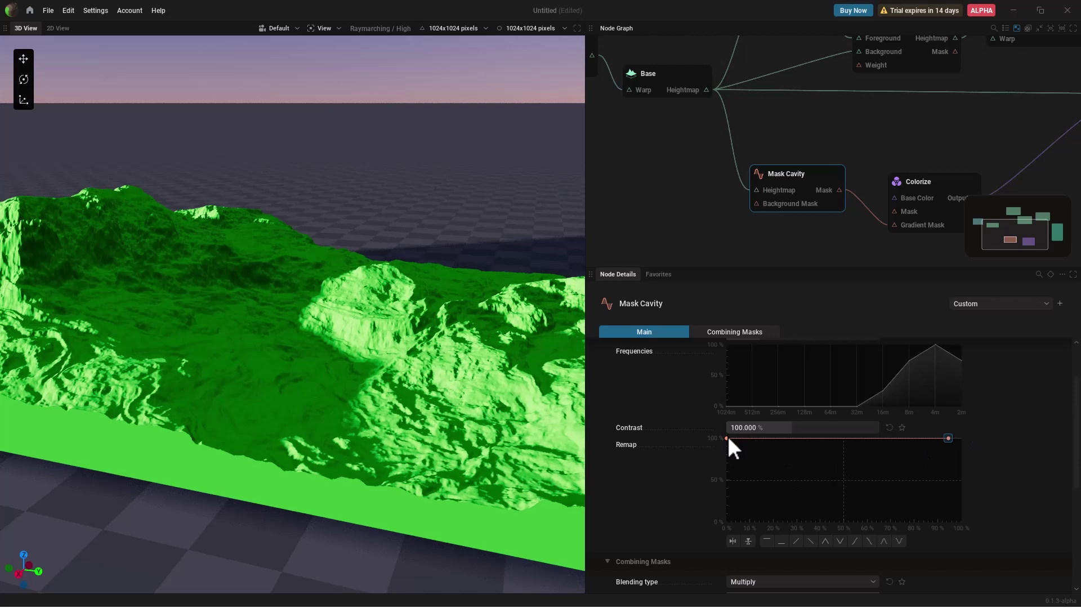
{"action": "left_click_drag", "start_coordinate": [727, 437], "coordinate": [694, 402]}
{"action": "left_click_drag", "start_coordinate": [948, 438], "coordinate": [971, 396]}
{"action": "left_click_drag", "start_coordinate": [726, 438], "coordinate": [725, 534]}
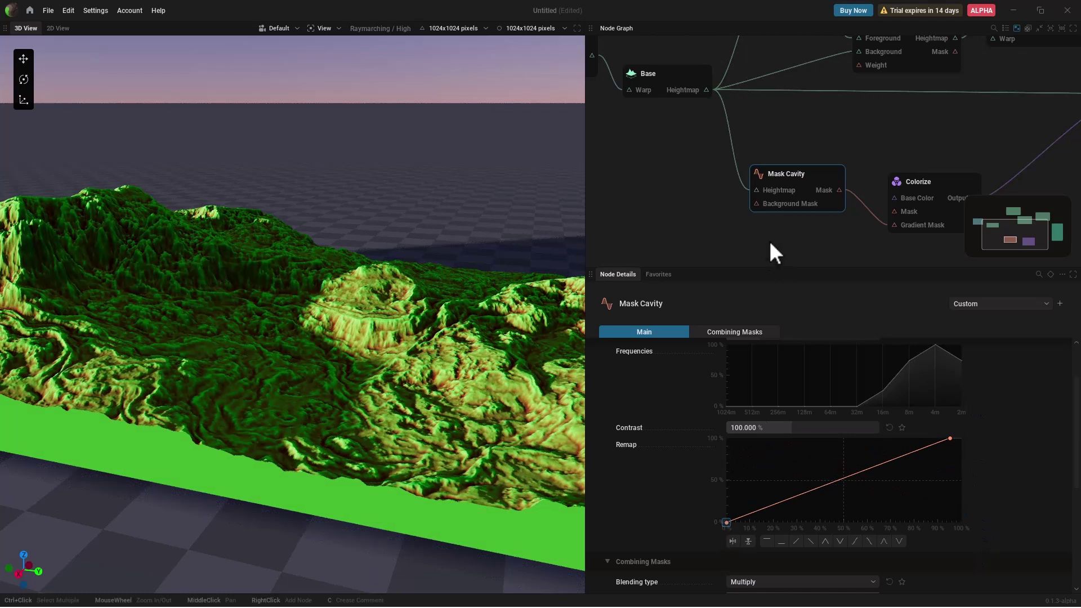
Try the Planet 04, Vegetation 03 and Rocks 07 presets on the Colorize node.
{"action": "middle_click_drag", "start_coordinate": [769, 242], "coordinate": [728, 259]}
{"action": "left_click", "coordinate": [832, 186]}
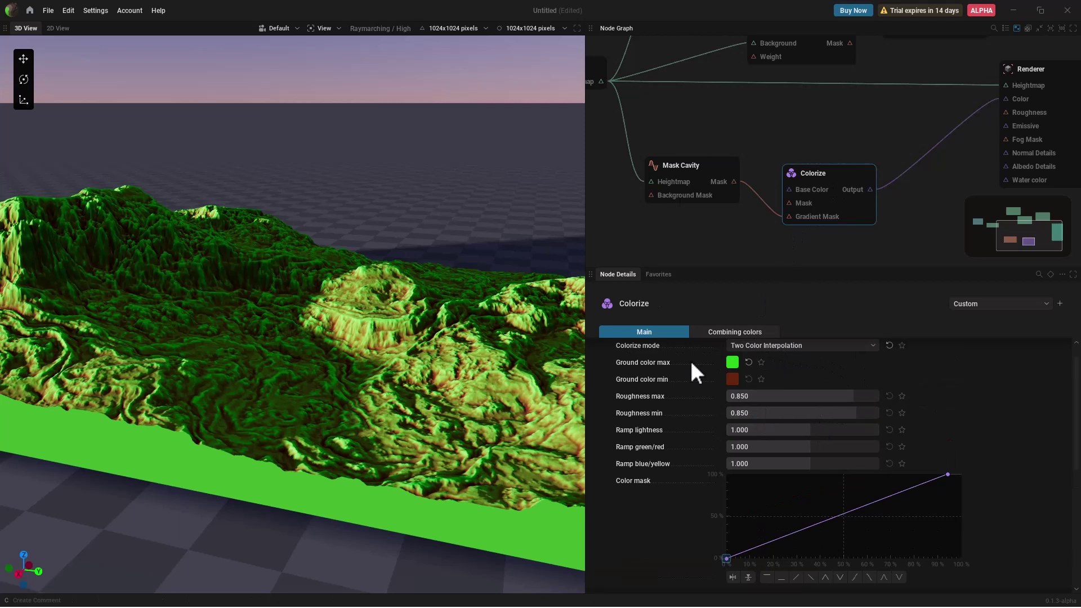
{"action": "left_click", "coordinate": [975, 305]}
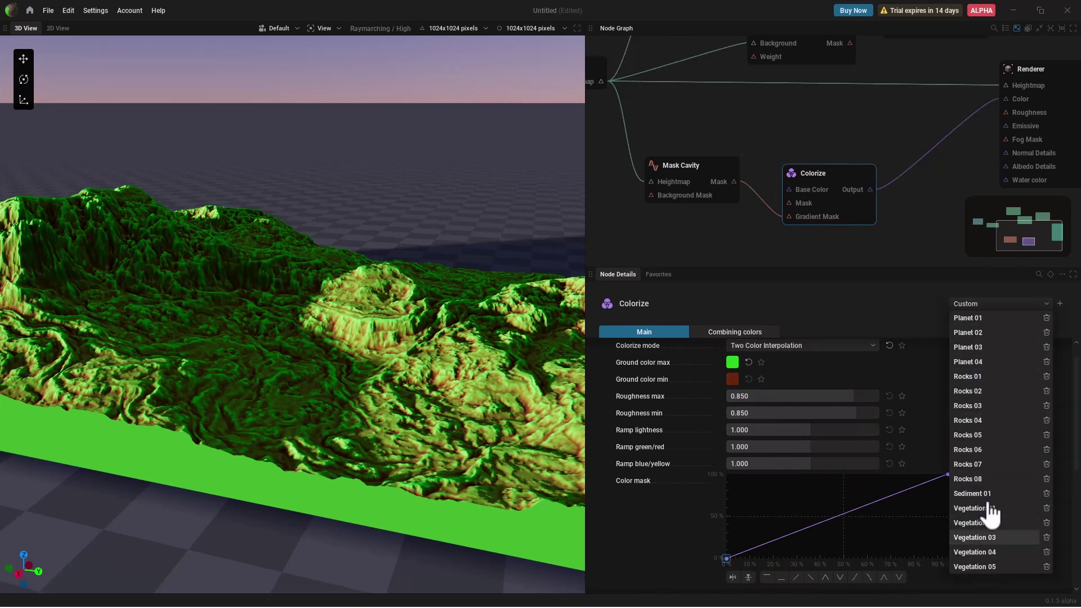
{"action": "left_click", "coordinate": [977, 362]}
{"action": "left_click", "coordinate": [988, 306]}
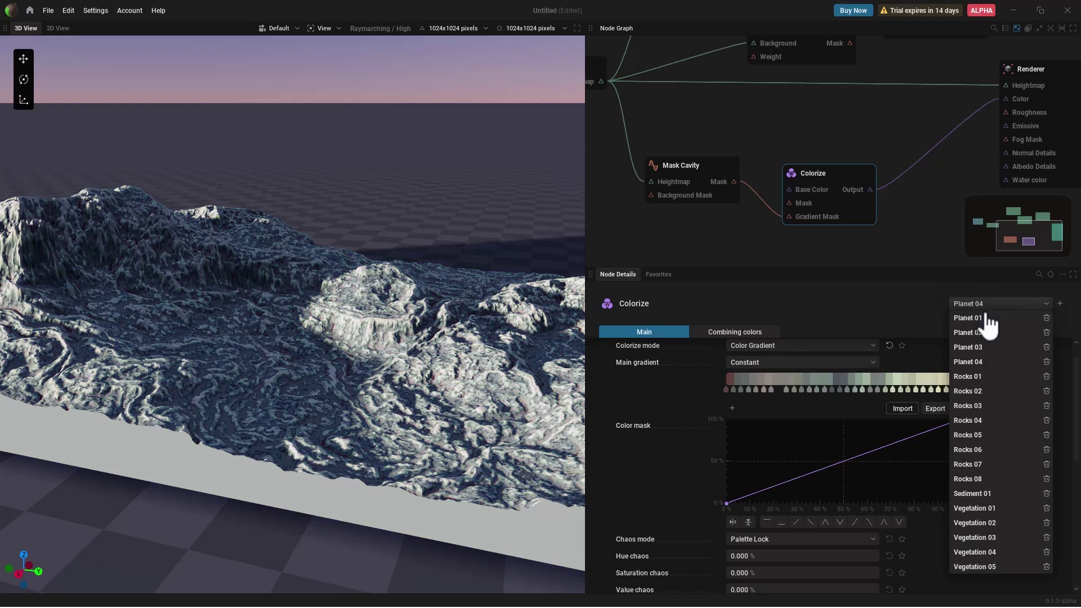
{"action": "left_click", "coordinate": [986, 545]}
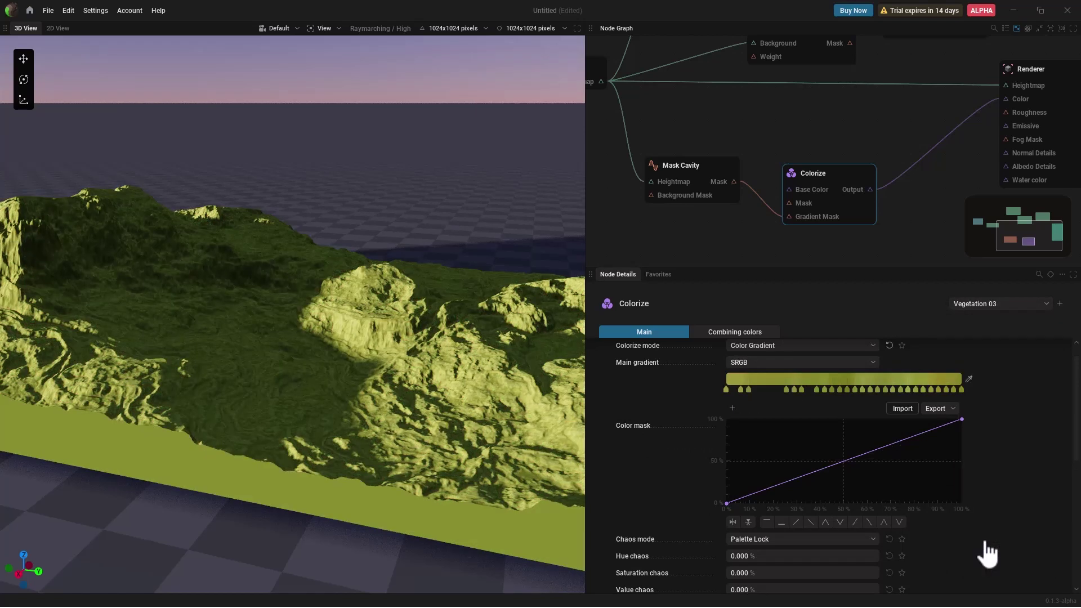
{"action": "left_click", "coordinate": [1001, 314]}
{"action": "left_click", "coordinate": [978, 477]}
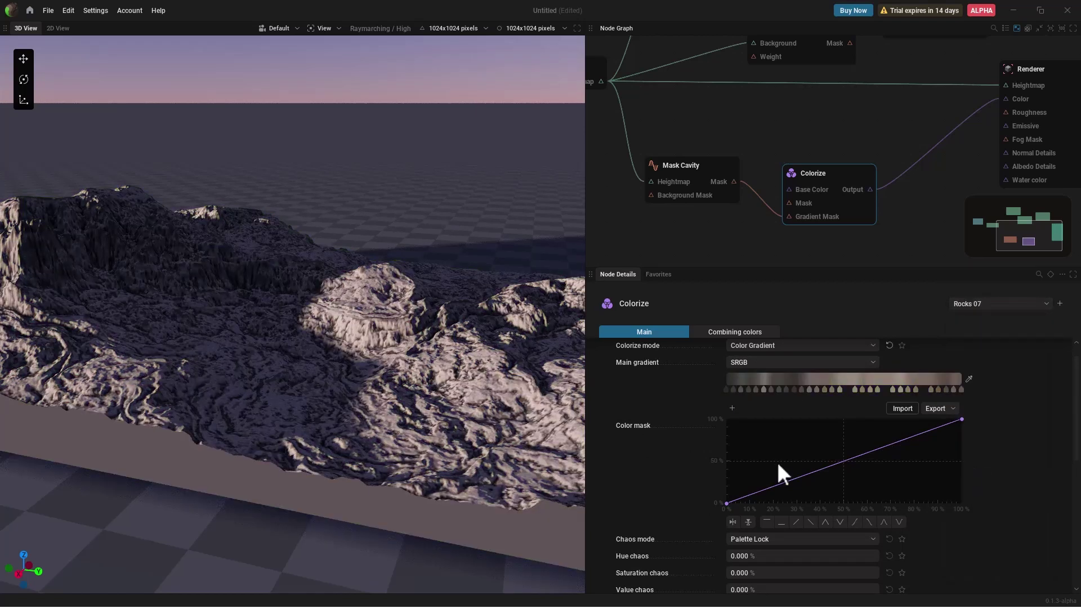
Apply the Planet 01 preset to the Colorize node.
{"action": "left_click", "coordinate": [1037, 303]}
{"action": "left_click", "coordinate": [996, 316]}
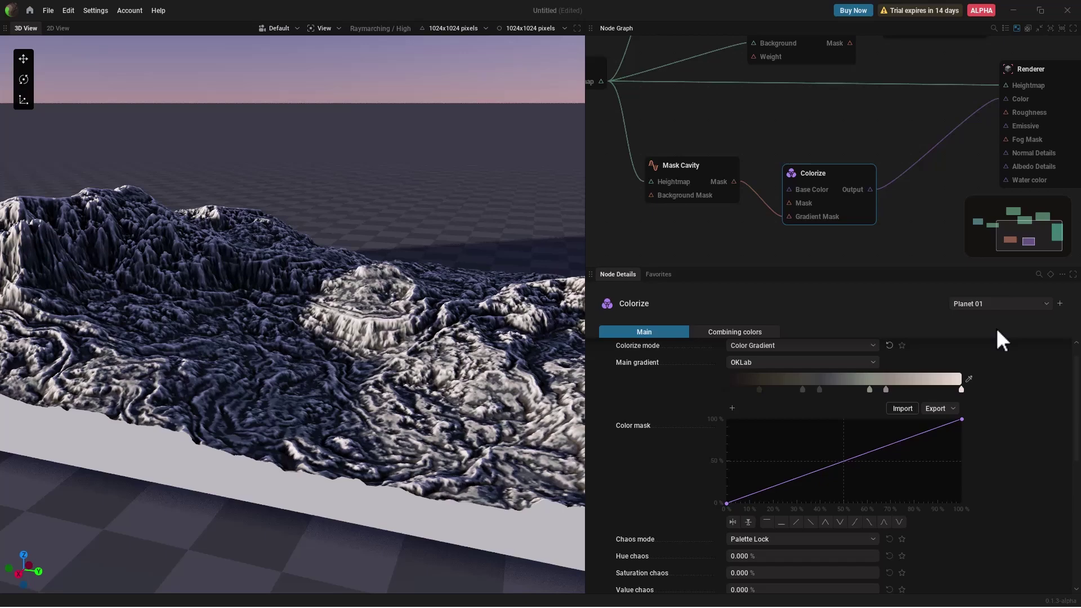
{"action": "middle_click_drag", "start_coordinate": [523, 372], "coordinate": [450, 270]}
{"action": "scroll", "coordinate": [463, 340], "scroll_direction": "up", "scroll_amount": 5}
{"action": "scroll", "coordinate": [451, 270], "scroll_direction": "down", "scroll_amount": 5}
{"action": "mouse_move", "coordinate": [479, 237]}
{"action": "middle_mouse_down"}
{"action": "mouse_move", "coordinate": [465, 294]}
{"action": "mouse_move", "coordinate": [442, 312]}
{"action": "mouse_move", "coordinate": [462, 242]}
{"action": "middle_mouse_up"}
{"action": "scroll", "coordinate": [426, 372], "scroll_direction": "up", "scroll_amount": 4}
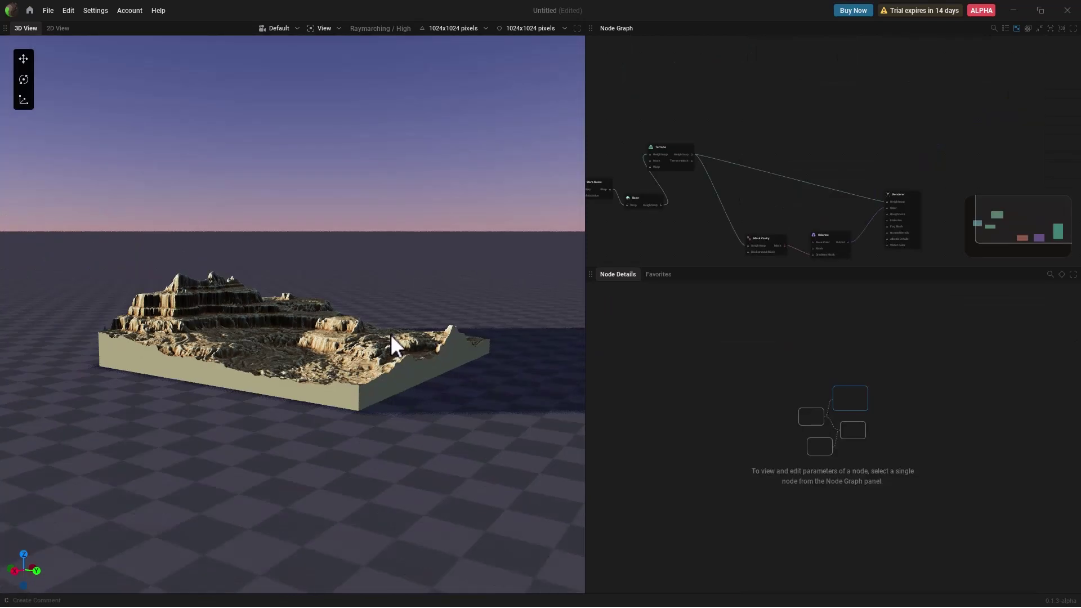
Set the sun azimuth in the Renderer node's light settings to 25.4°.
{"action": "left_click_drag", "start_coordinate": [391, 335], "coordinate": [366, 352]}
{"action": "scroll", "coordinate": [795, 207], "scroll_direction": "up", "scroll_amount": 5}
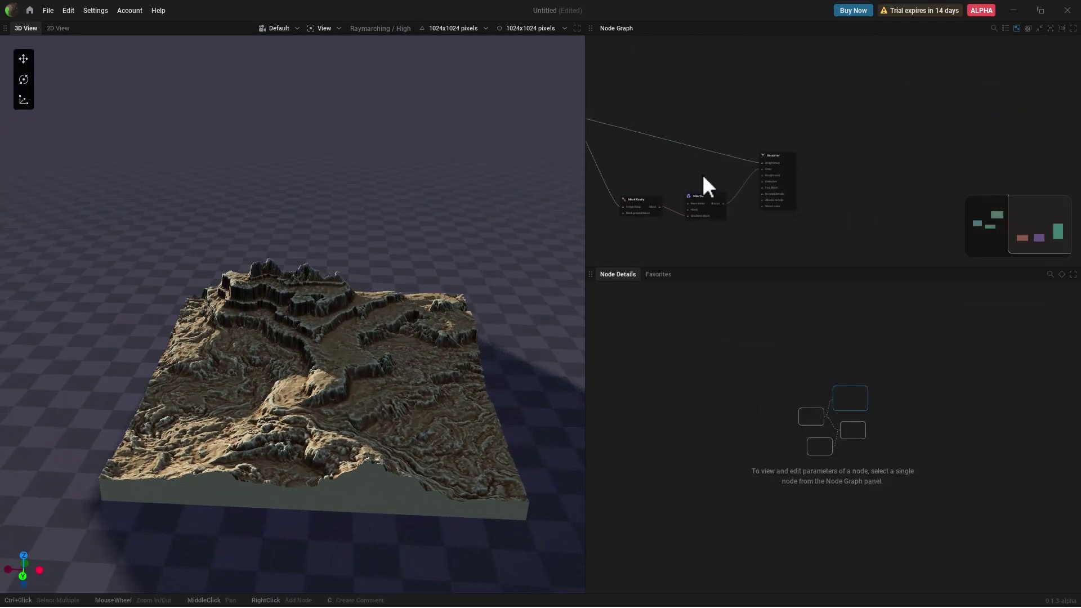
{"action": "left_click", "coordinate": [859, 146]}
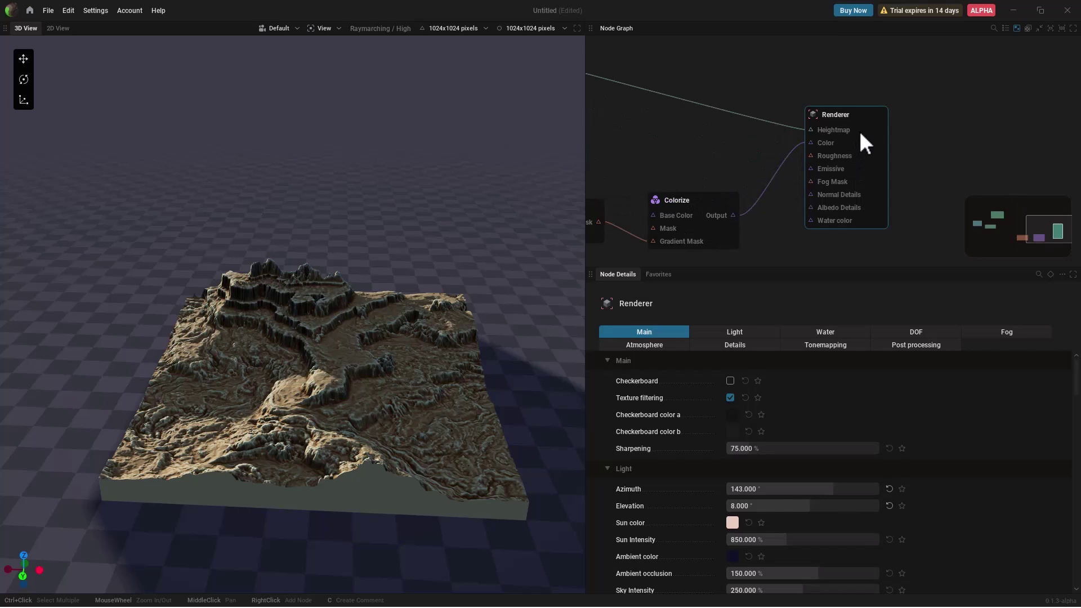
{"action": "left_click_drag", "start_coordinate": [279, 406], "coordinate": [356, 423]}
{"action": "left_click", "coordinate": [735, 333]}
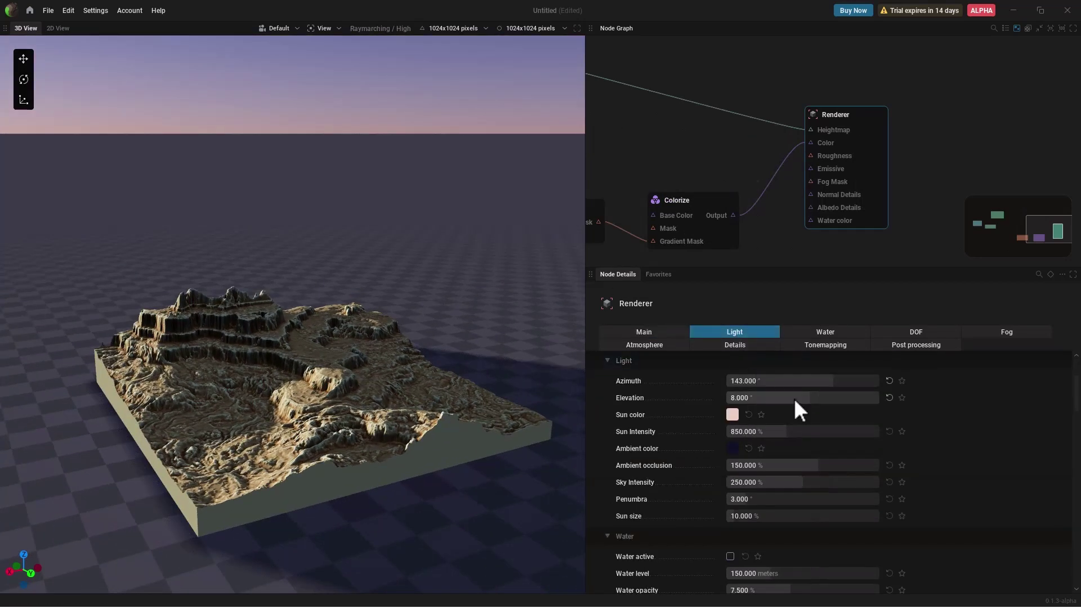
{"action": "mouse_move", "coordinate": [793, 381]}
{"action": "left_mouse_down"}
{"action": "mouse_move", "coordinate": [757, 380]}
{"action": "mouse_move", "coordinate": [808, 380]}
{"action": "left_mouse_up"}
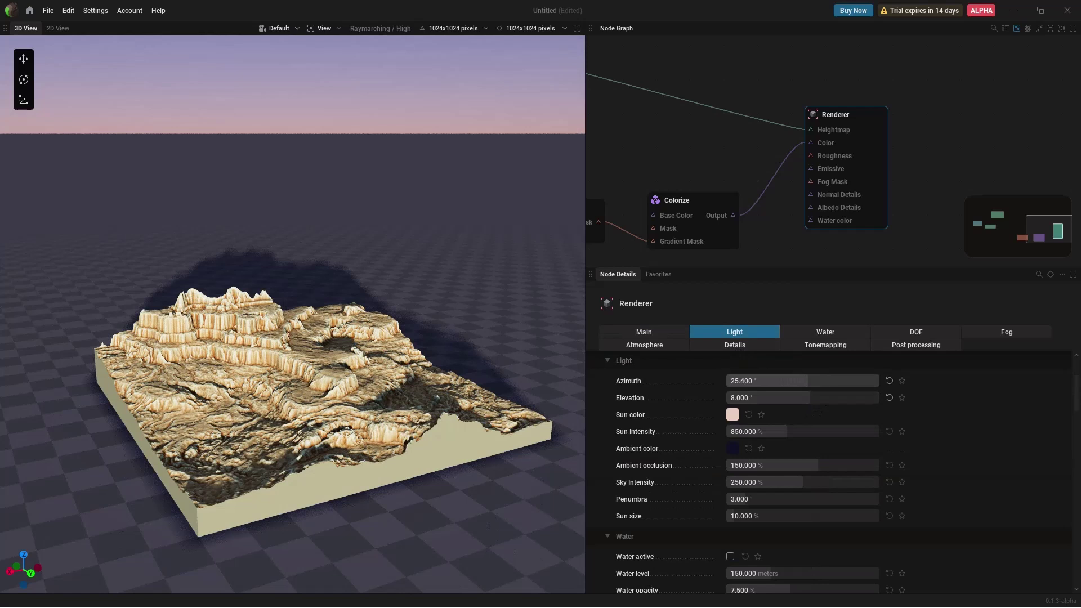
{"action": "left_click_drag", "start_coordinate": [332, 430], "coordinate": [366, 400]}
{"action": "scroll", "coordinate": [332, 430], "scroll_direction": "up", "scroll_amount": 3}
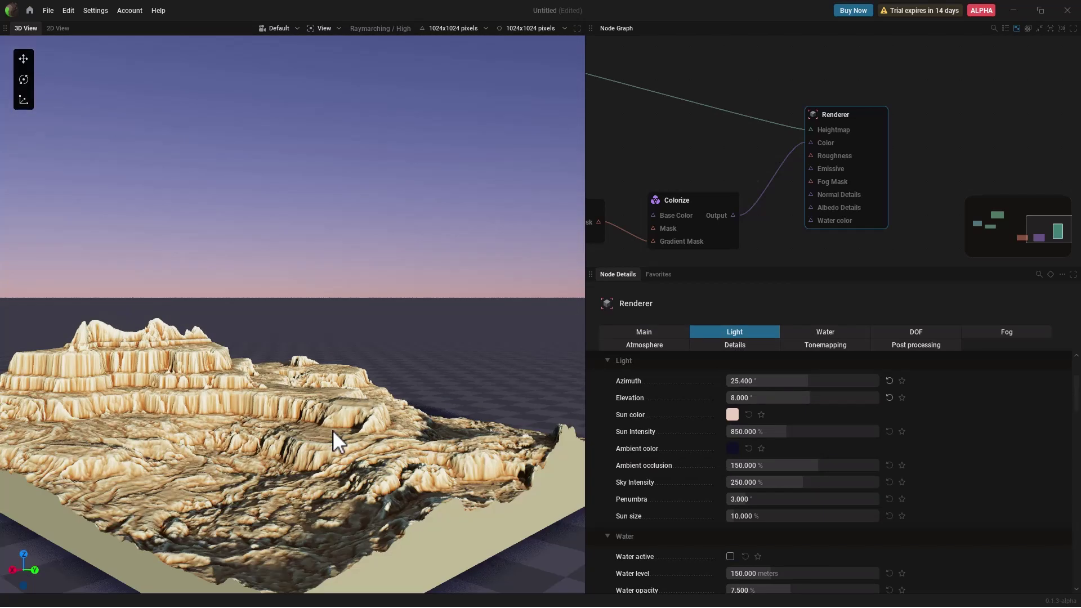
{"action": "scroll", "coordinate": [333, 430], "scroll_direction": "down", "scroll_amount": 3}
{"action": "middle_click_drag", "start_coordinate": [332, 430], "coordinate": [341, 414]}
{"action": "scroll", "coordinate": [332, 430], "scroll_direction": "up", "scroll_amount": 3}
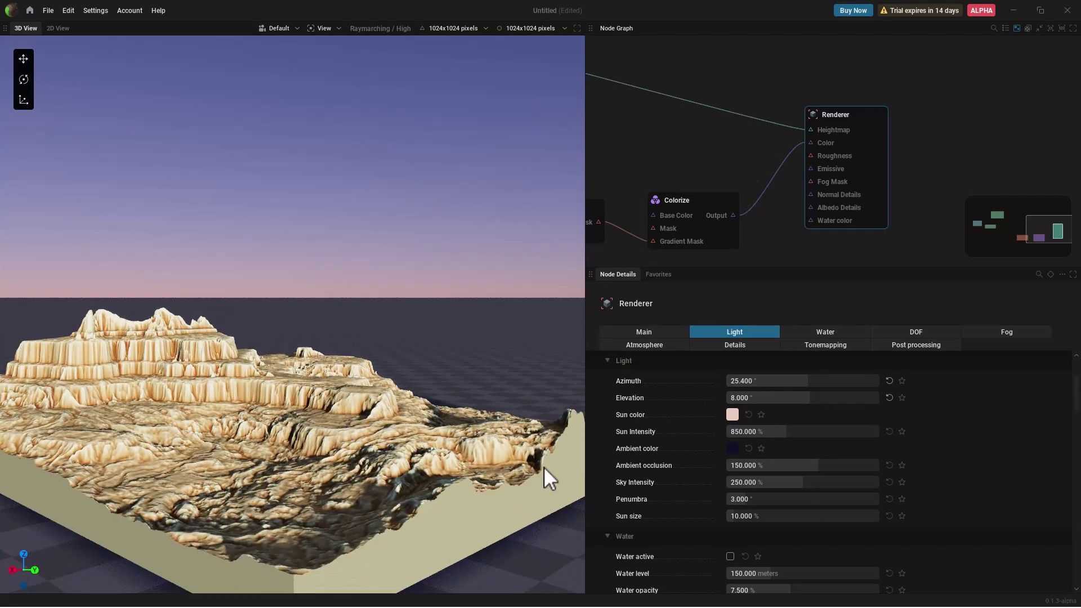
Activate water in the Renderer node and set the water level to 103.92 meters.
{"action": "left_click", "coordinate": [832, 333]}
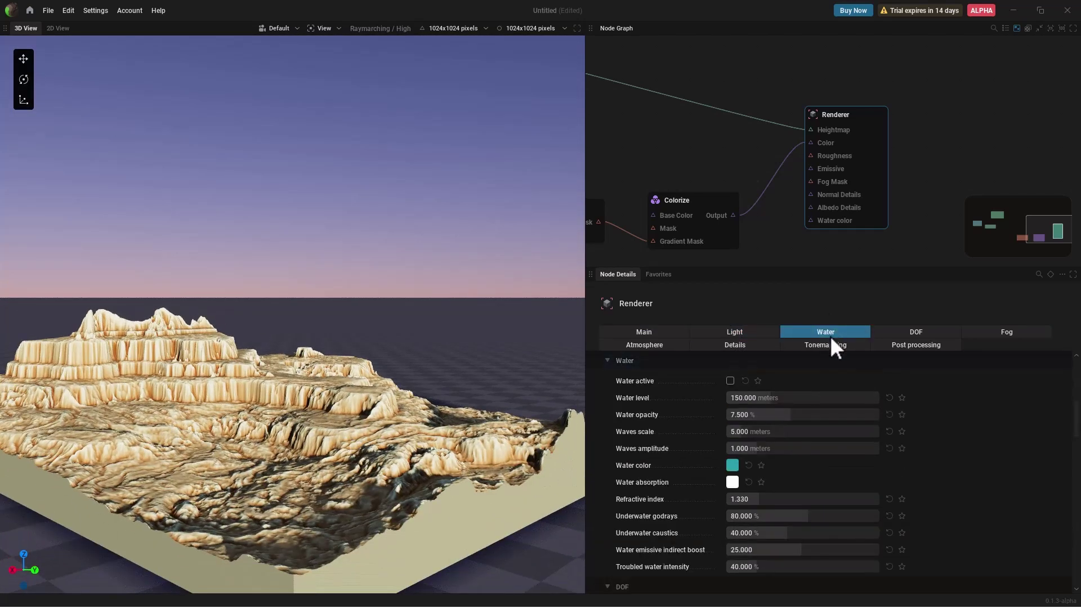
{"action": "left_click", "coordinate": [730, 380]}
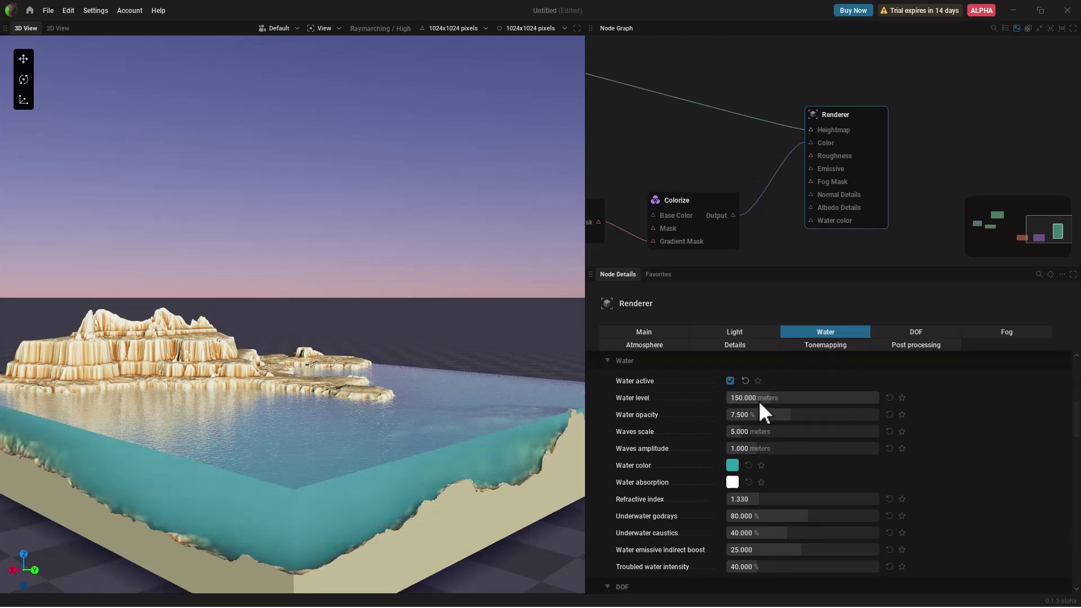
{"action": "mouse_move", "coordinate": [758, 399]}
{"action": "left_mouse_down"}
{"action": "mouse_move", "coordinate": [738, 399]}
{"action": "mouse_move", "coordinate": [757, 397]}
{"action": "left_mouse_up"}
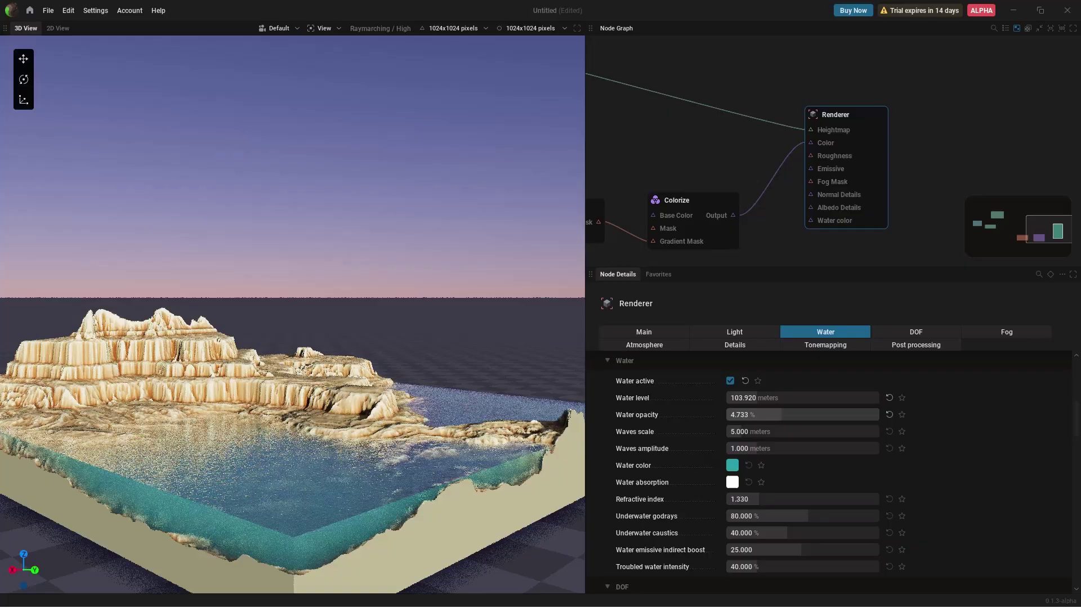
Set the water opacity to 1.532% and the waves amplitude to 2.333 meters.
{"action": "left_click_drag", "start_coordinate": [781, 415], "coordinate": [796, 447]}
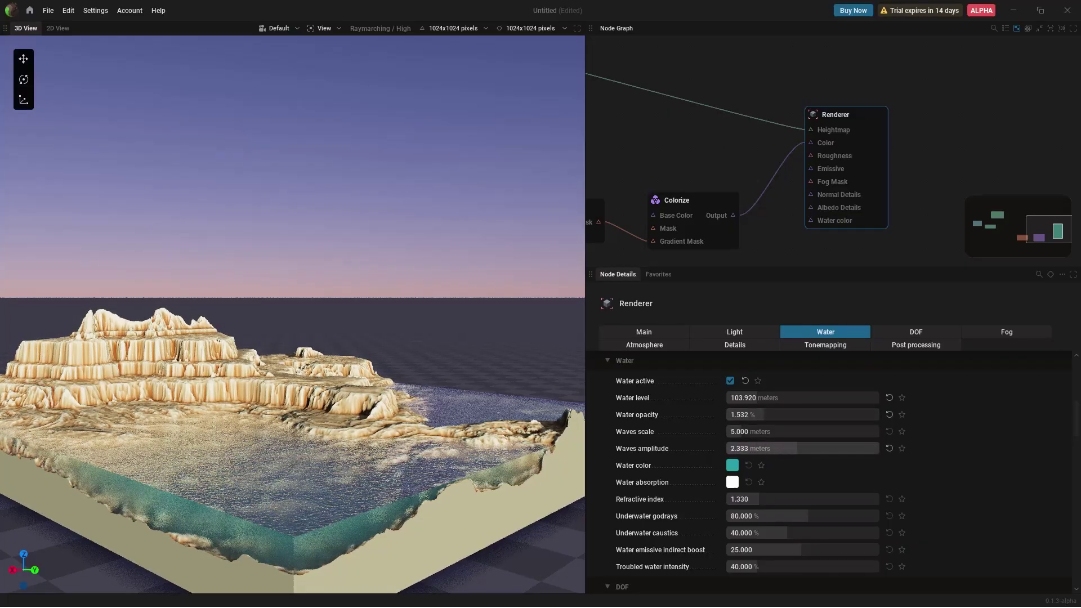
{"action": "left_click_drag", "start_coordinate": [383, 451], "coordinate": [292, 507]}
{"action": "scroll", "coordinate": [292, 506], "scroll_direction": "up", "scroll_amount": 3}
{"action": "left_click_drag", "start_coordinate": [333, 474], "coordinate": [332, 470]}
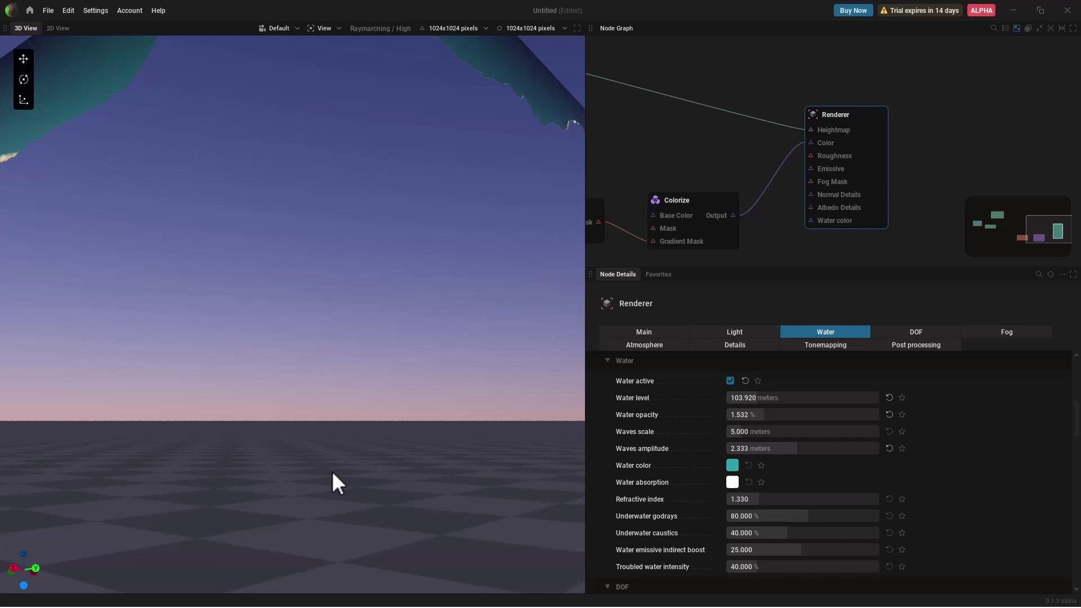
{"action": "scroll", "coordinate": [332, 472], "scroll_direction": "down", "scroll_amount": 4}
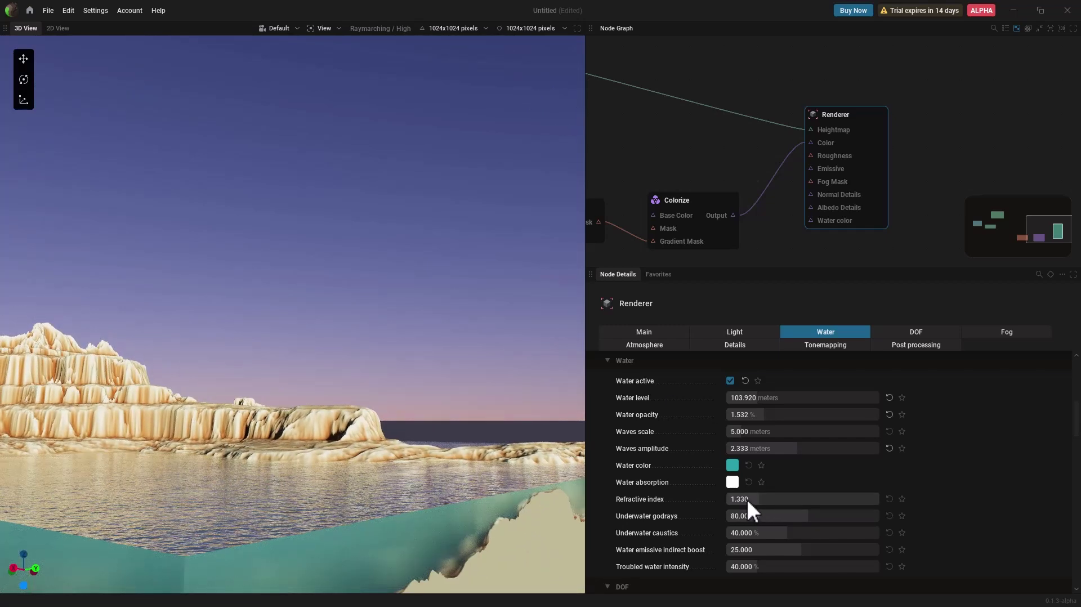
Set the water's refractive index to 1.08.
{"action": "mouse_move", "coordinate": [740, 500]}
{"action": "left_mouse_down"}
{"action": "mouse_move", "coordinate": [856, 501]}
{"action": "mouse_move", "coordinate": [726, 501]}
{"action": "mouse_move", "coordinate": [755, 499]}
{"action": "mouse_move", "coordinate": [738, 499]}
{"action": "left_mouse_up"}
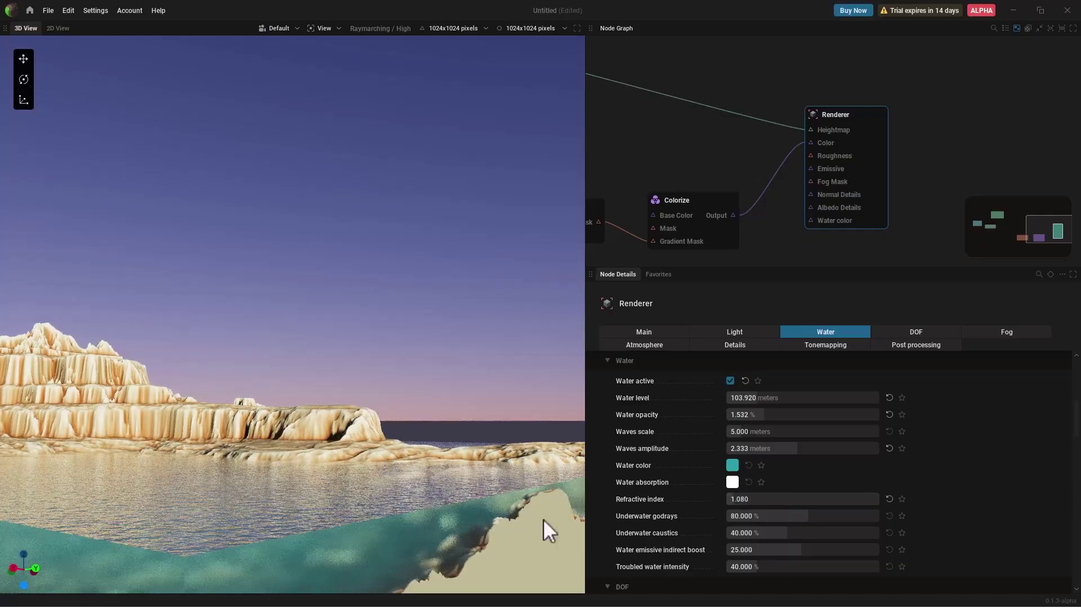
{"action": "middle_click_drag", "start_coordinate": [345, 513], "coordinate": [321, 504]}
{"action": "scroll", "coordinate": [321, 504], "scroll_direction": "down", "scroll_amount": 3}
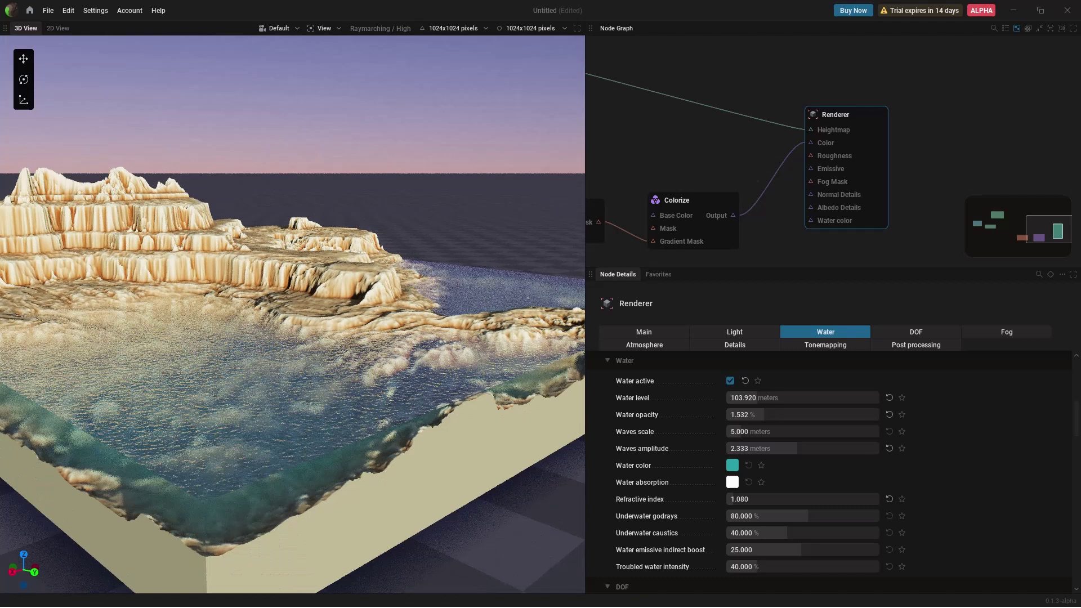
{"action": "scroll", "coordinate": [683, 538], "scroll_direction": "down", "scroll_amount": 2}
{"action": "scroll", "coordinate": [683, 532], "scroll_direction": "up", "scroll_amount": 3}
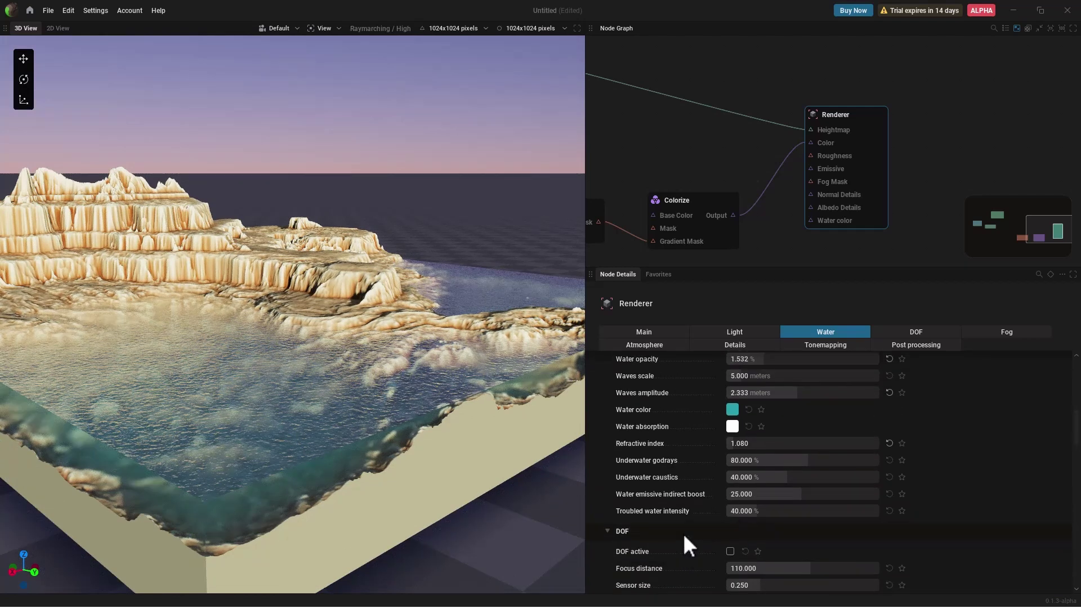
Activate fog in the Renderer node and set the fog density to 2%.
{"action": "left_click", "coordinate": [921, 333]}
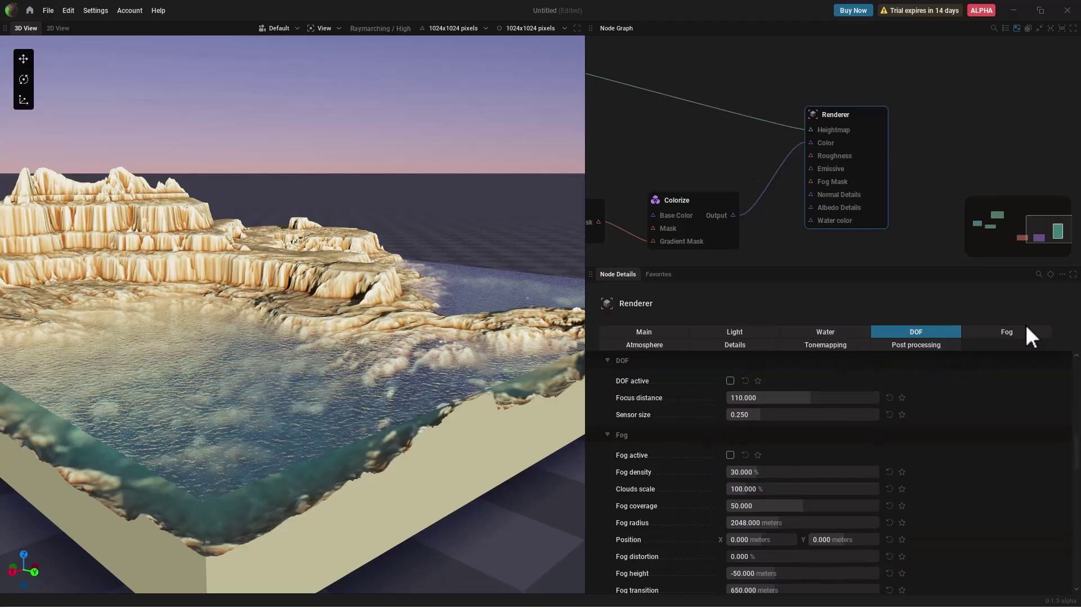
{"action": "left_click", "coordinate": [1008, 333]}
{"action": "left_click", "coordinate": [730, 381]}
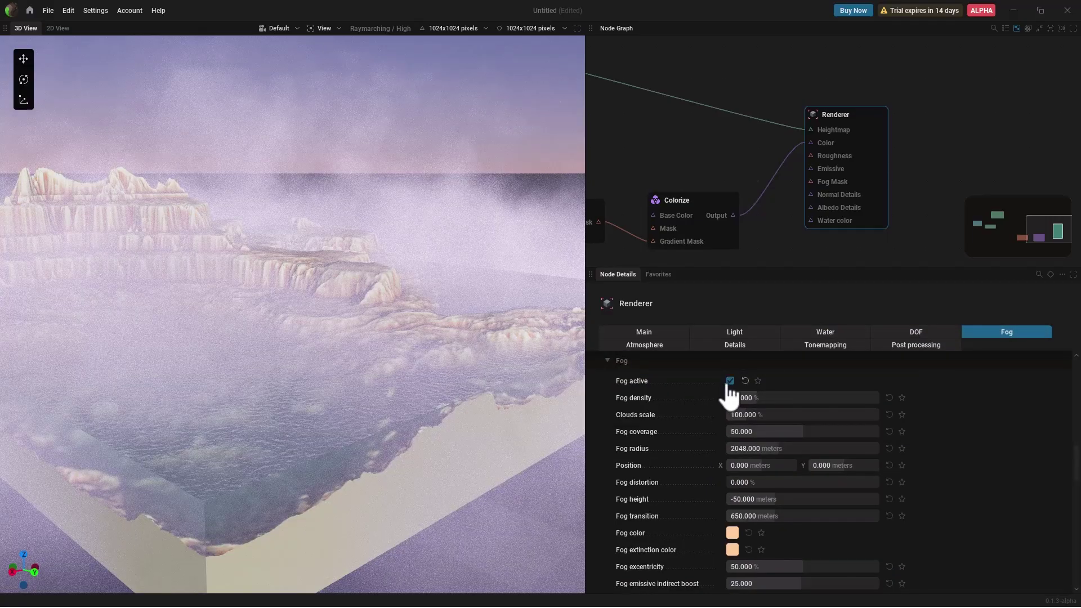
{"action": "left_click_drag", "start_coordinate": [753, 398], "coordinate": [727, 398]}
{"action": "scroll", "coordinate": [328, 374], "scroll_direction": "down", "scroll_amount": 6}
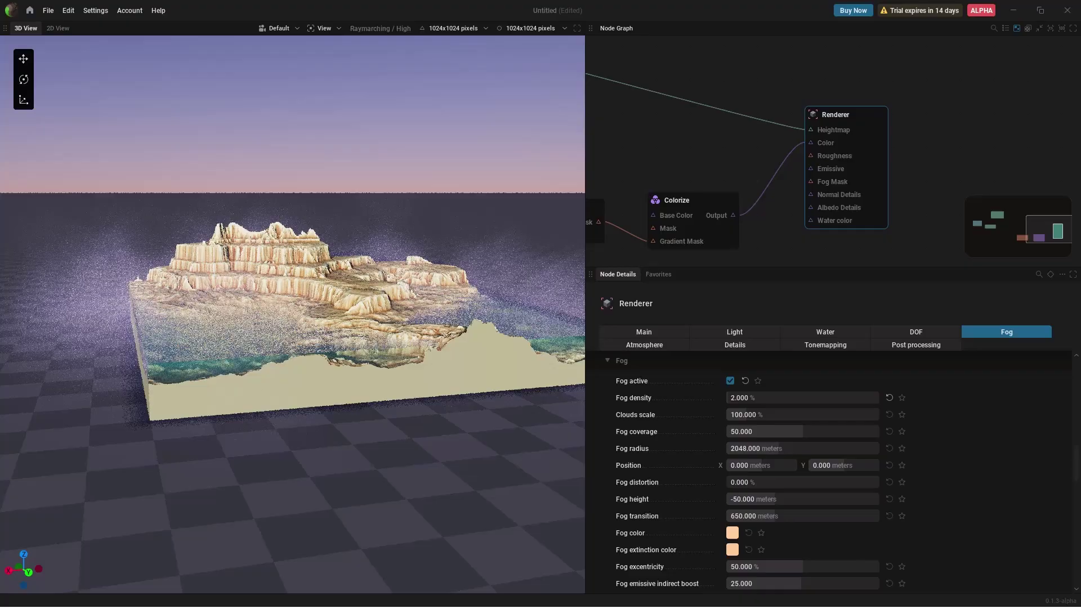
{"action": "scroll", "coordinate": [297, 343], "scroll_direction": "up", "scroll_amount": 8}
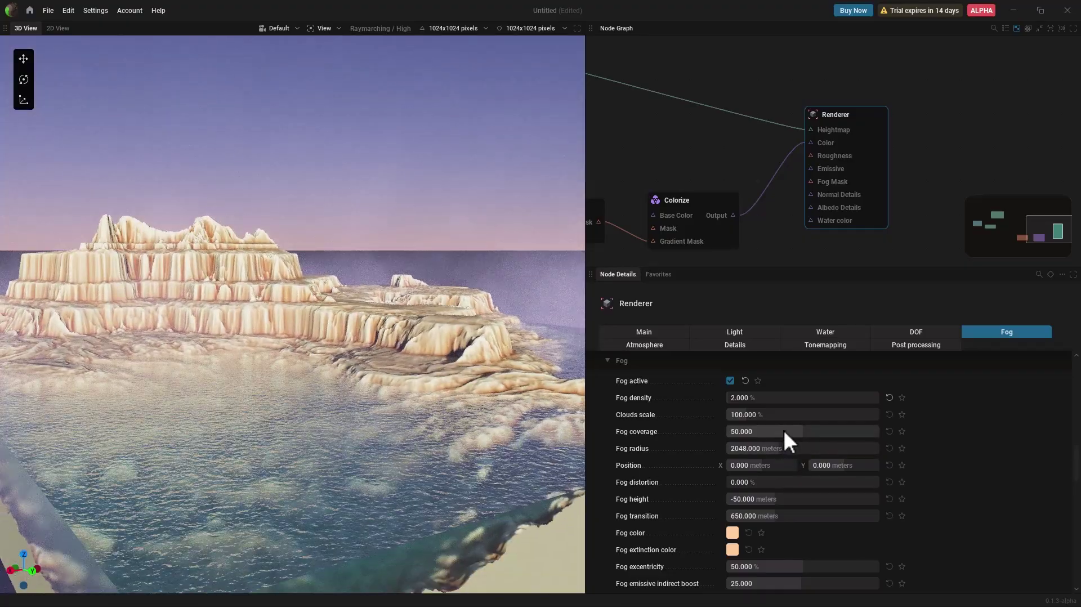
{"action": "left_click_drag", "start_coordinate": [782, 431], "coordinate": [789, 431]}
Activate the atmosphere in the Renderer node and view the terrain from other angles.
{"action": "left_click", "coordinate": [653, 343]}
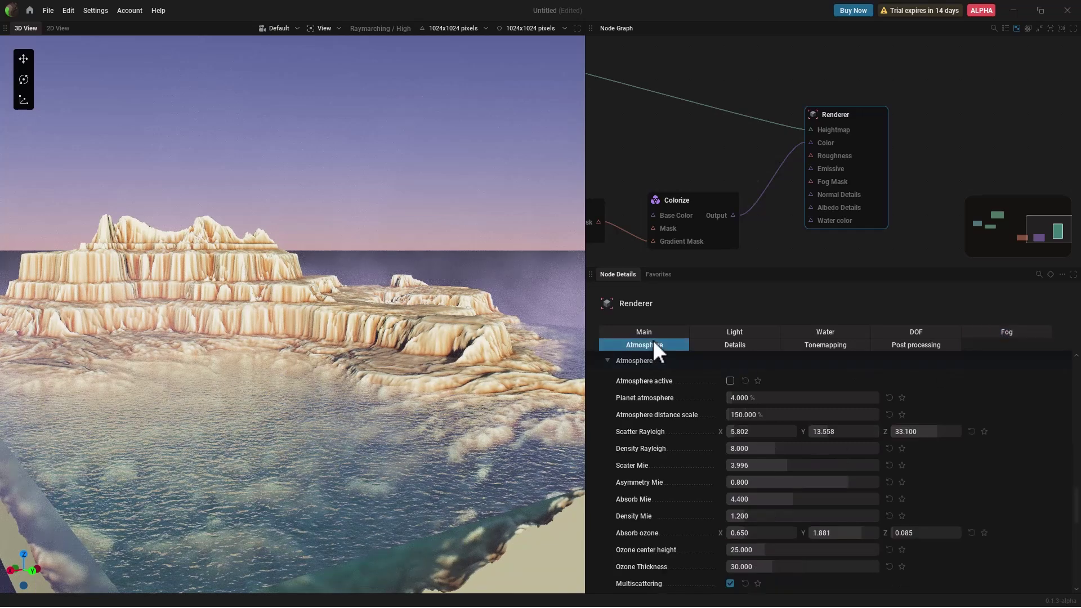
{"action": "left_click", "coordinate": [730, 381]}
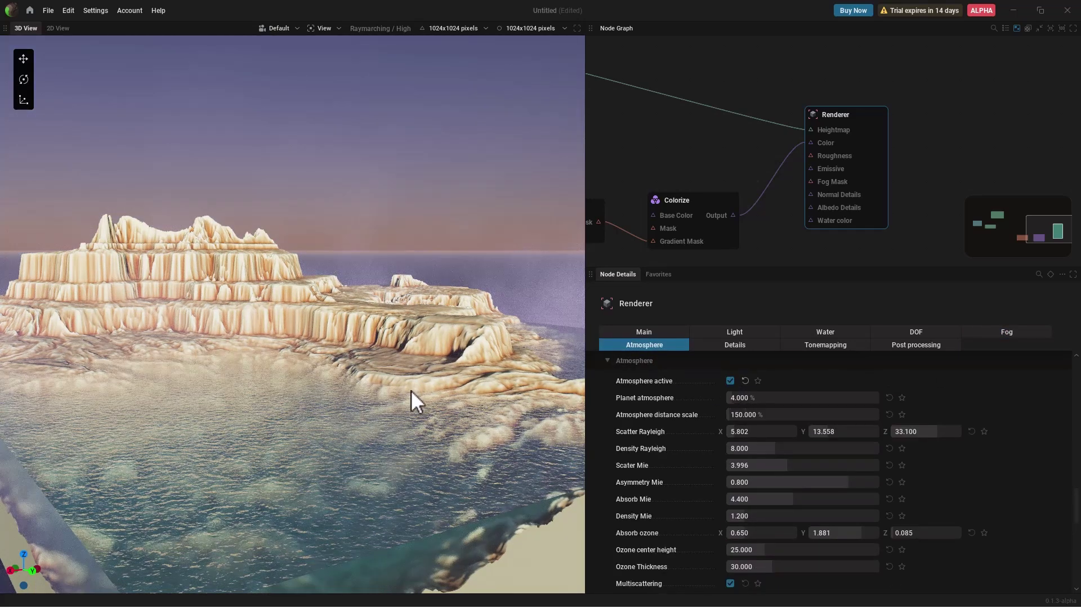
{"action": "middle_click_drag", "start_coordinate": [411, 390], "coordinate": [445, 406]}
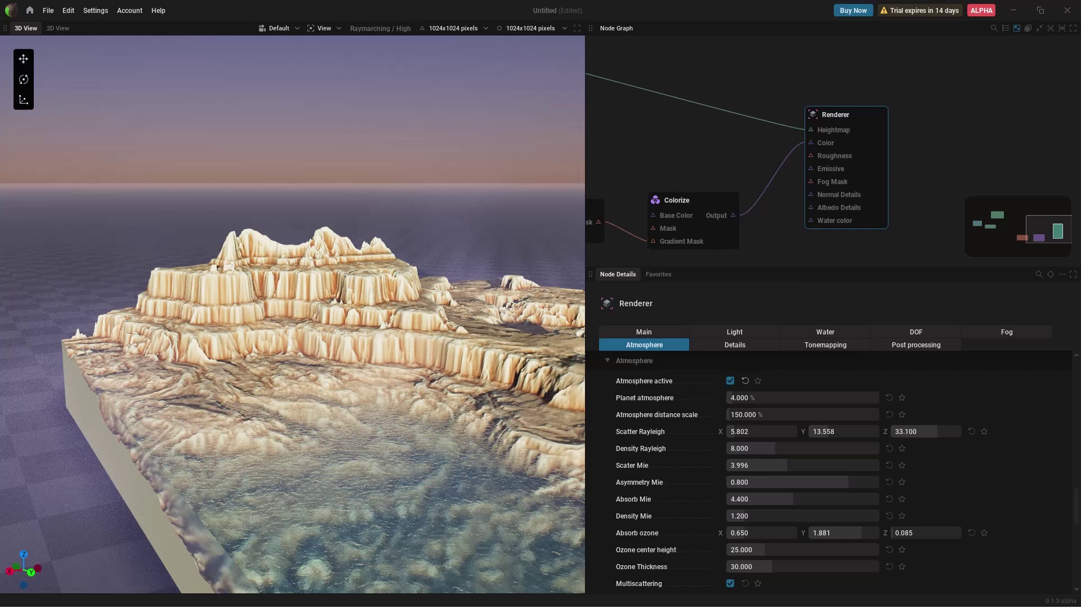
{"action": "left_click_drag", "start_coordinate": [354, 388], "coordinate": [374, 442]}
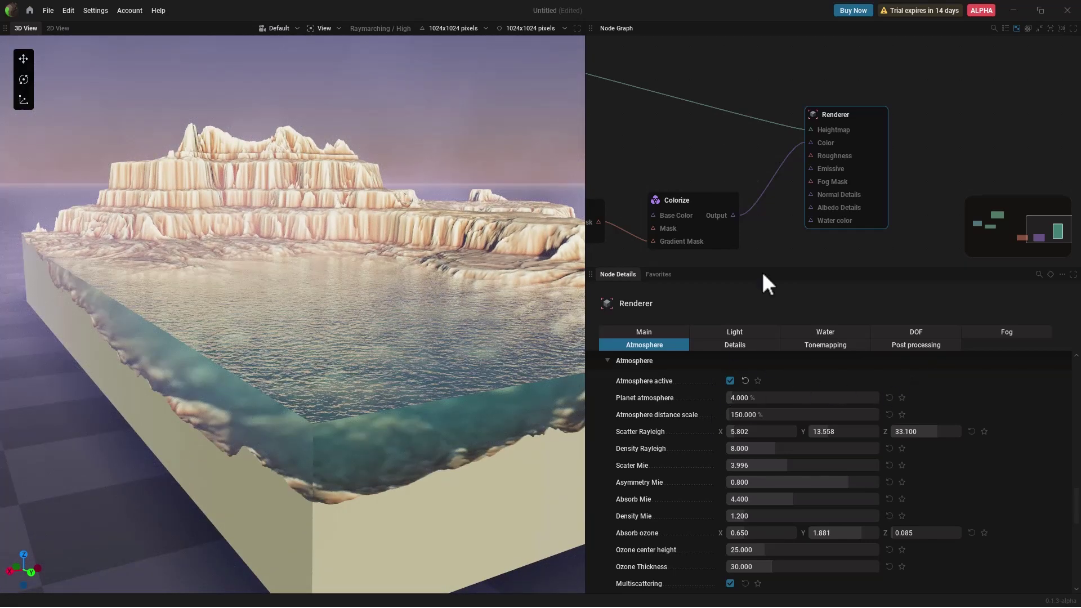
Add an Export Mesh node connected to the heightmap output of the node that feeds the Renderer.
{"action": "scroll", "coordinate": [809, 219], "scroll_direction": "down", "scroll_amount": 5}
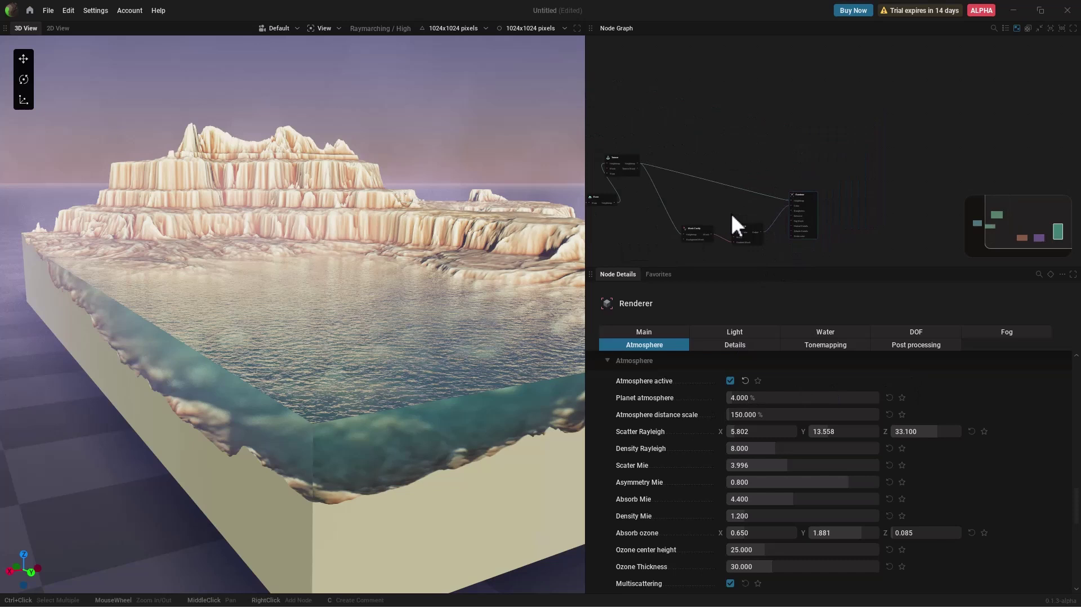
{"action": "middle_click_drag", "start_coordinate": [730, 213], "coordinate": [769, 219]}
{"action": "left_click_drag", "start_coordinate": [621, 245], "coordinate": [685, 161]}
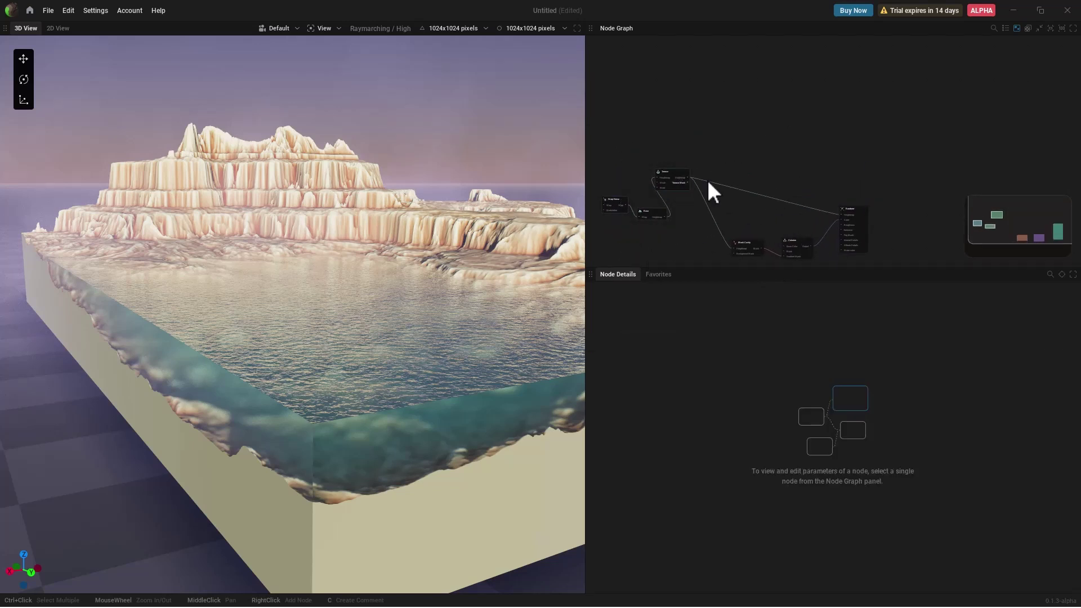
{"action": "right_click", "coordinate": [730, 182]}
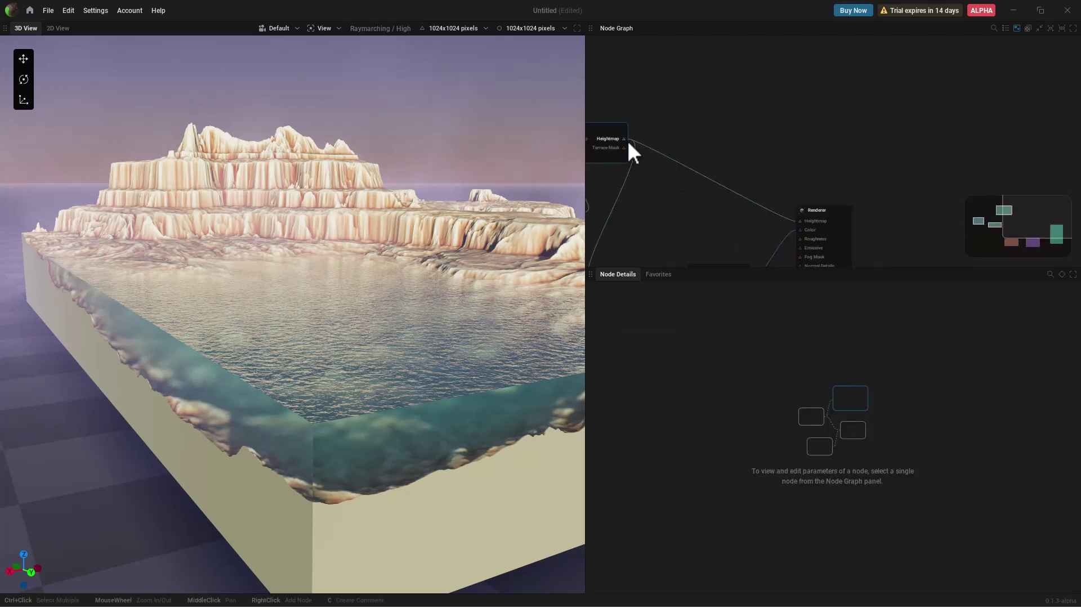
{"action": "left_click_drag", "start_coordinate": [624, 139], "coordinate": [748, 133]}
{"action": "mouse_move", "coordinate": [772, 212]}
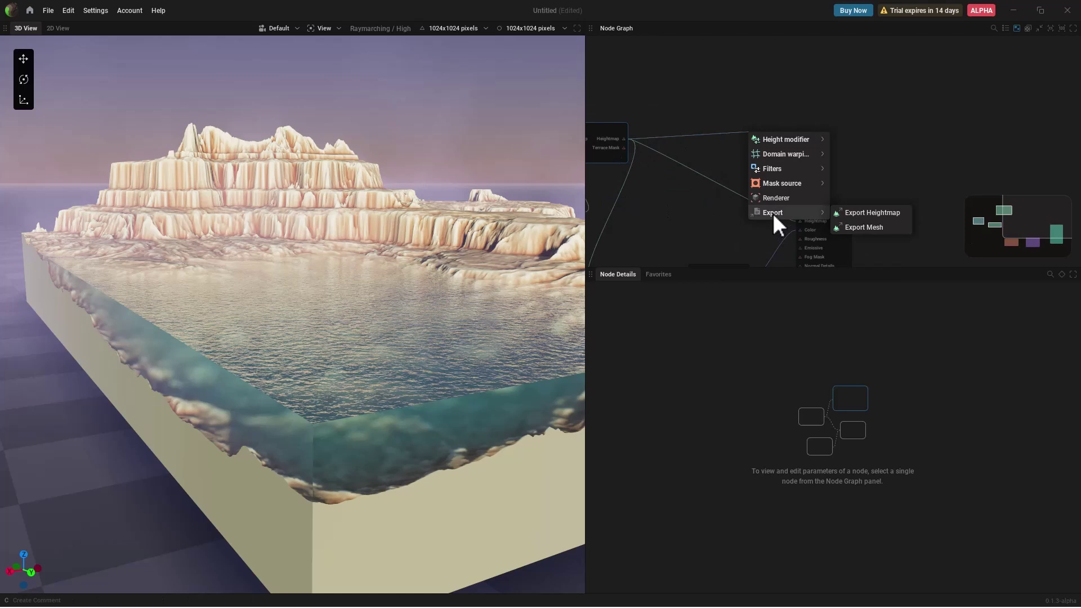
{"action": "left_click", "coordinate": [869, 228]}
Place the Export Mesh node above the Renderer, feed Colorize into its Color input, and set the export file to terrain.fbx in Documents.
{"action": "left_click_drag", "start_coordinate": [623, 139], "coordinate": [748, 179]}
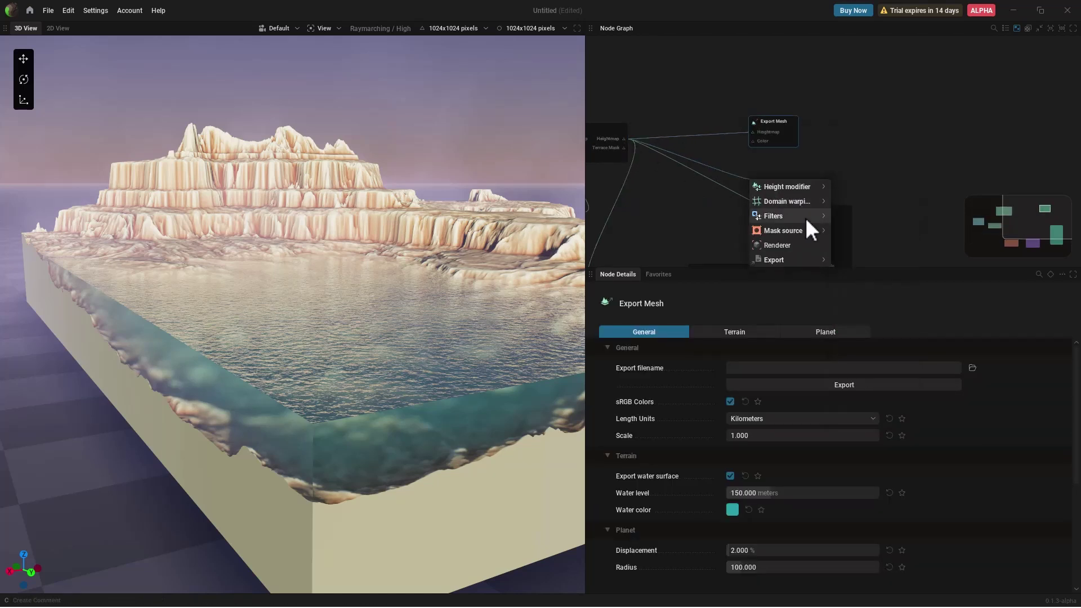
{"action": "left_click_drag", "start_coordinate": [777, 123], "coordinate": [811, 144]}
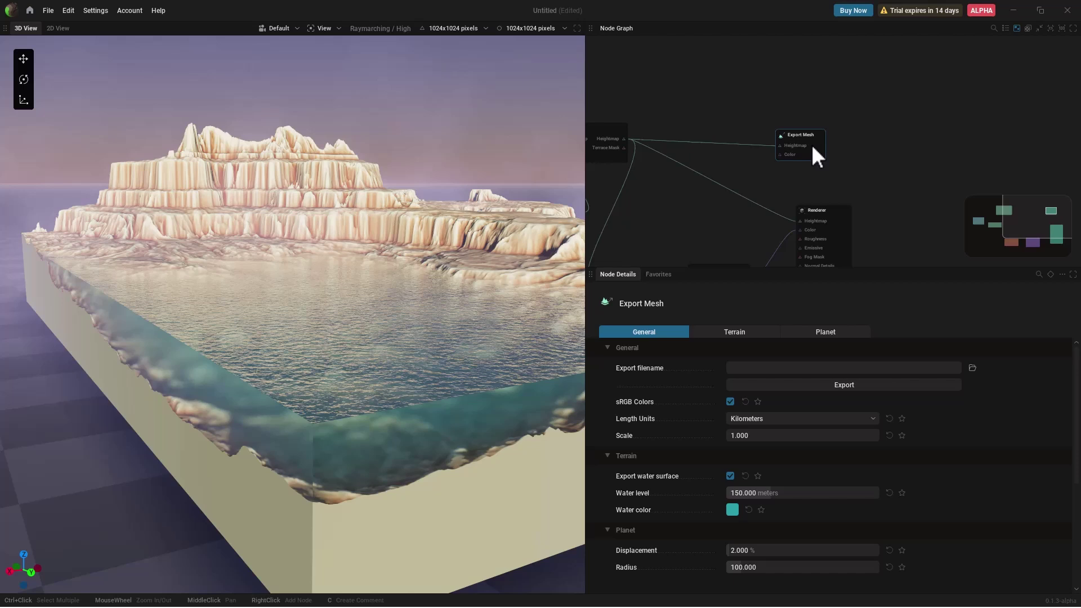
{"action": "scroll", "coordinate": [808, 159], "scroll_direction": "up", "scroll_amount": 2}
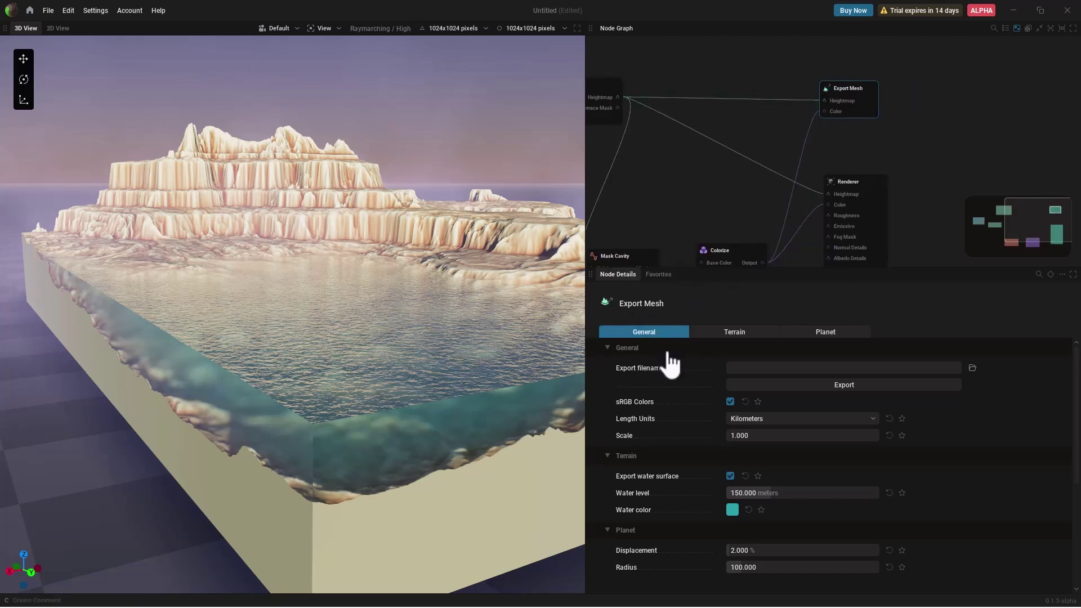
{"action": "left_click", "coordinate": [972, 369]}
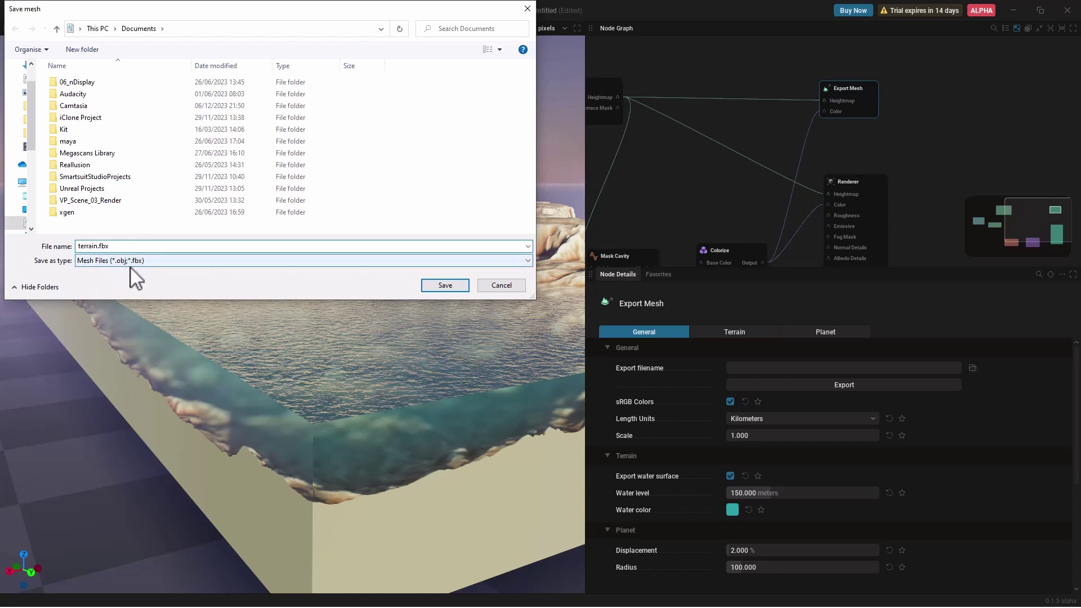
{"action": "left_click", "coordinate": [434, 284]}
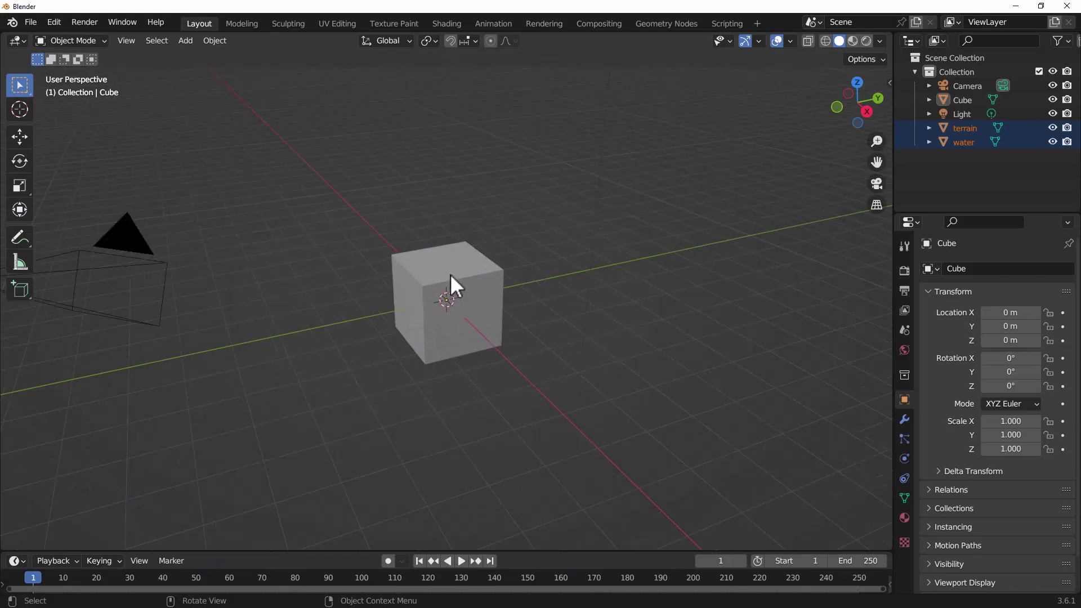
Switch to Blender and scale the imported terrain and water meshes down together.
{"action": "scroll", "coordinate": [450, 275], "scroll_direction": "down", "scroll_amount": 10}
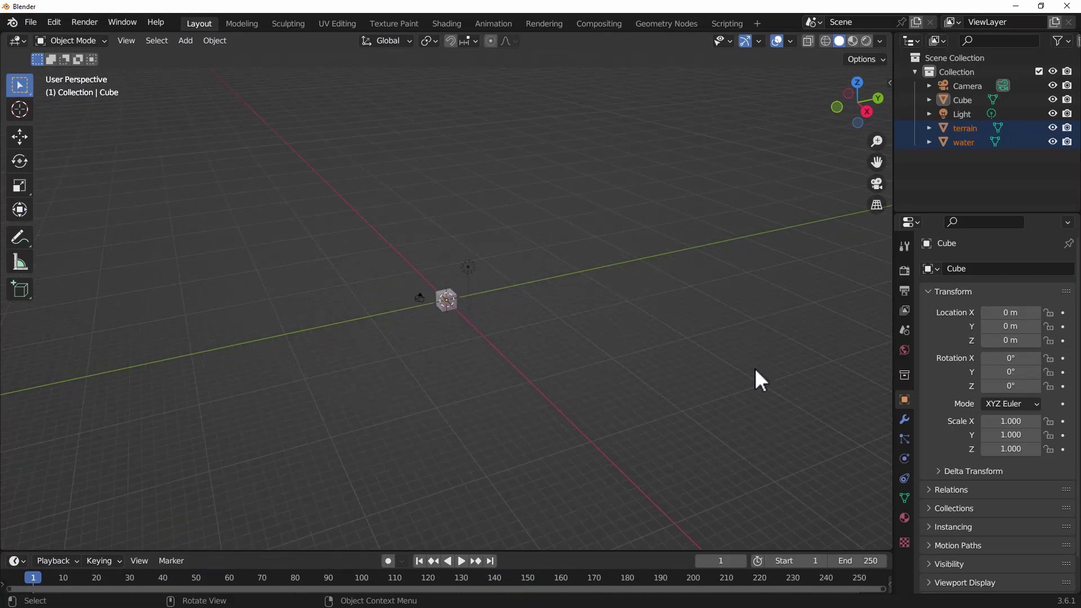
{"action": "key", "text": "s"}
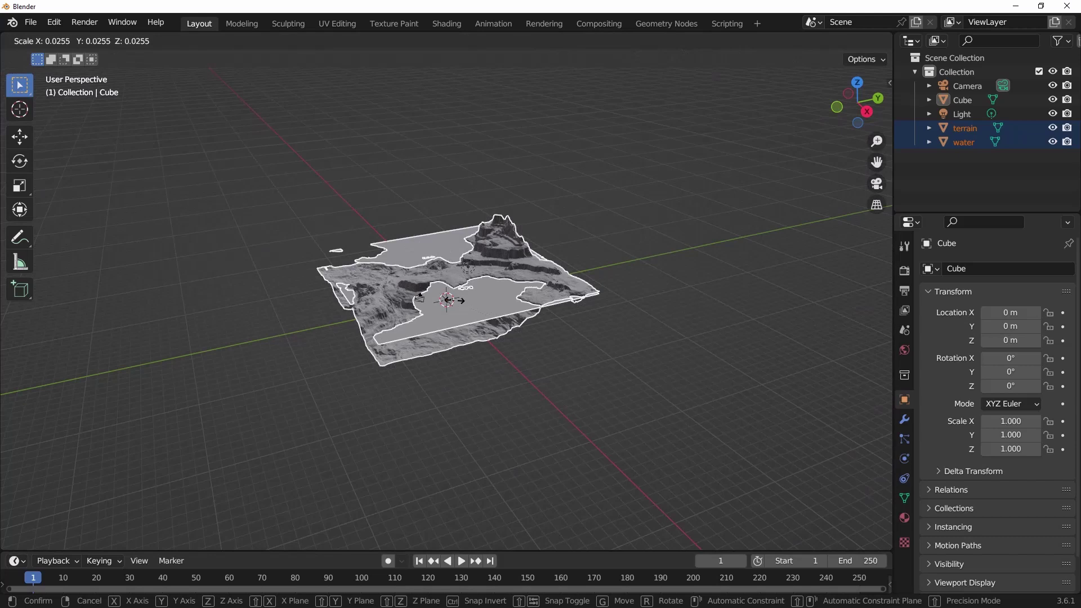
{"action": "left_click", "coordinate": [455, 306]}
Lower only the water mesh along Z by about 0.14 m.
{"action": "middle_click_drag", "start_coordinate": [507, 359], "coordinate": [502, 313]}
{"action": "left_click", "coordinate": [599, 347]}
{"action": "left_click", "coordinate": [501, 278]}
{"action": "key", "text": "shift+space"}
{"action": "key", "text": "g"}
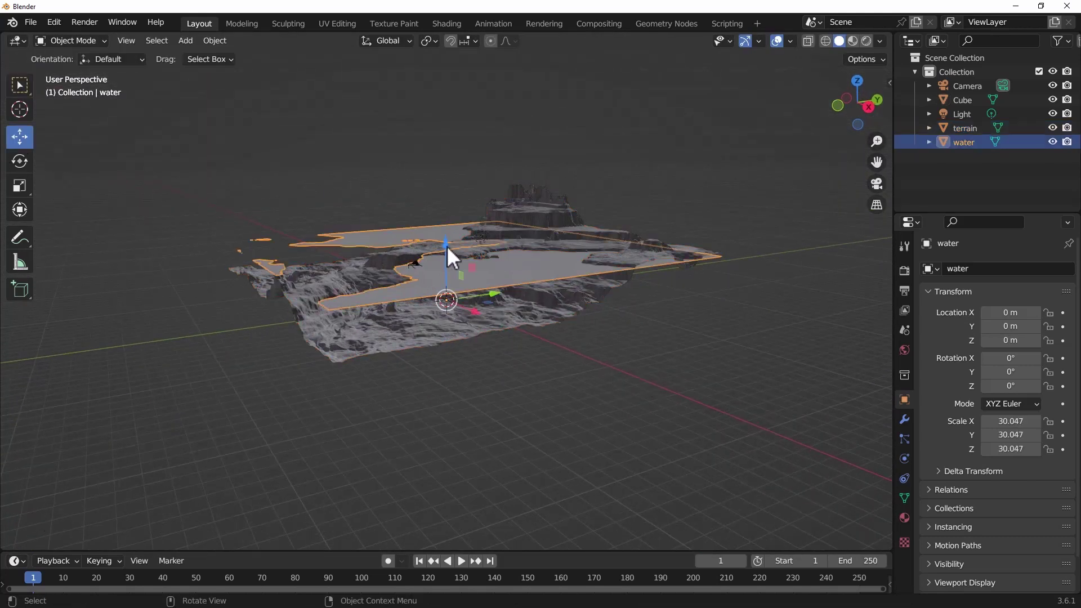
{"action": "mouse_move", "coordinate": [447, 246]}
{"action": "left_mouse_down"}
{"action": "mouse_move", "coordinate": [430, 271]}
{"action": "mouse_move", "coordinate": [445, 248]}
{"action": "left_mouse_up"}
{"action": "key", "text": "alt+a"}
{"action": "middle_click_drag", "start_coordinate": [407, 370], "coordinate": [360, 367]}
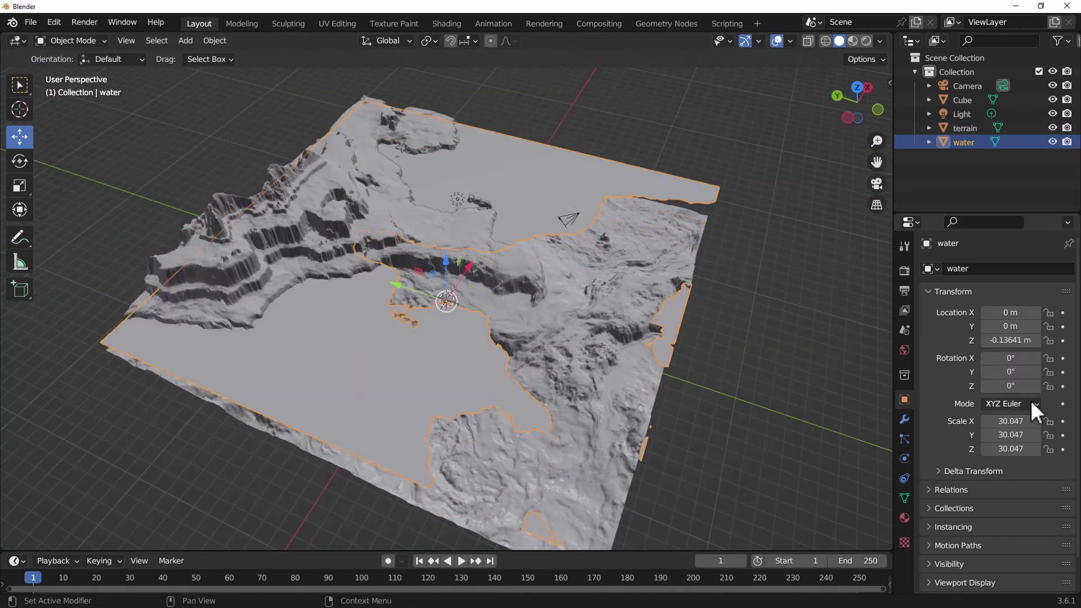
Rotate the water mesh 180° about Z to align it with the terrain, then deselect it.
{"action": "left_click_drag", "start_coordinate": [1013, 386], "coordinate": [1046, 386]}
{"action": "type", "text": "180"}
{"action": "key", "text": "Return"}
{"action": "middle_click_drag", "start_coordinate": [608, 338], "coordinate": [653, 336]}
{"action": "left_click", "coordinate": [596, 381]}
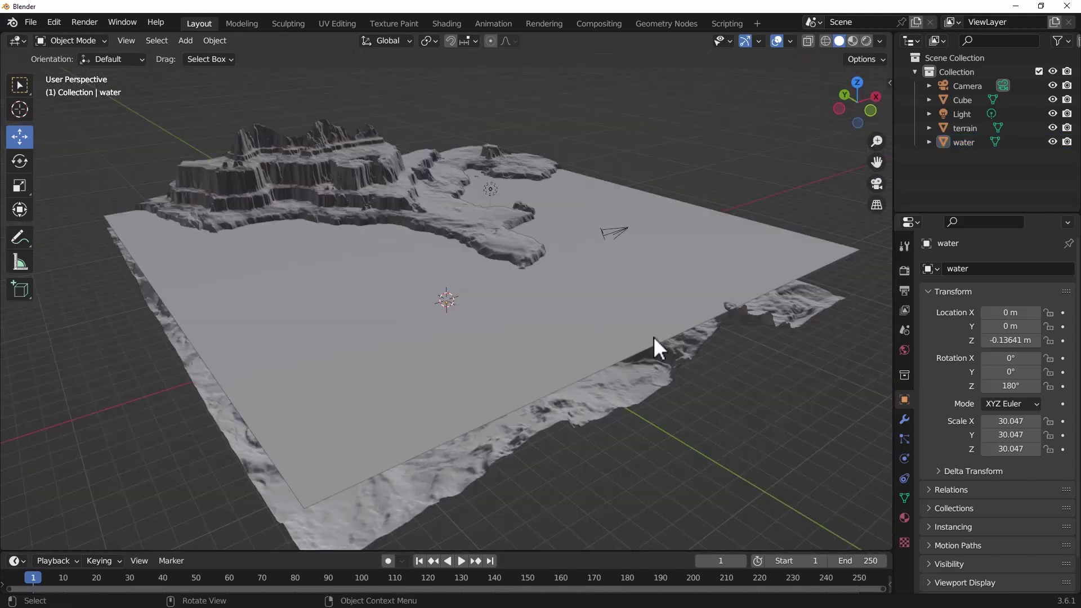
Show the viewport in rendered shading, raise the point light high above the terrain and scale it.
{"action": "middle_click_drag", "start_coordinate": [636, 285], "coordinate": [651, 363], "text": "shift"}
{"action": "left_click", "coordinate": [866, 41]}
{"action": "left_click", "coordinate": [498, 271]}
{"action": "left_click_drag", "start_coordinate": [498, 237], "coordinate": [506, 92]}
{"action": "key", "text": "s"}
{"action": "left_click", "coordinate": [72, 230]}
Set the point light's radius to 10 m and its power to 10000 W.
{"action": "left_click", "coordinate": [904, 458]}
{"action": "left_click", "coordinate": [1017, 435]}
{"action": "type", "text": "100"}
{"action": "key", "text": "Return"}
{"action": "left_click", "coordinate": [1017, 434]}
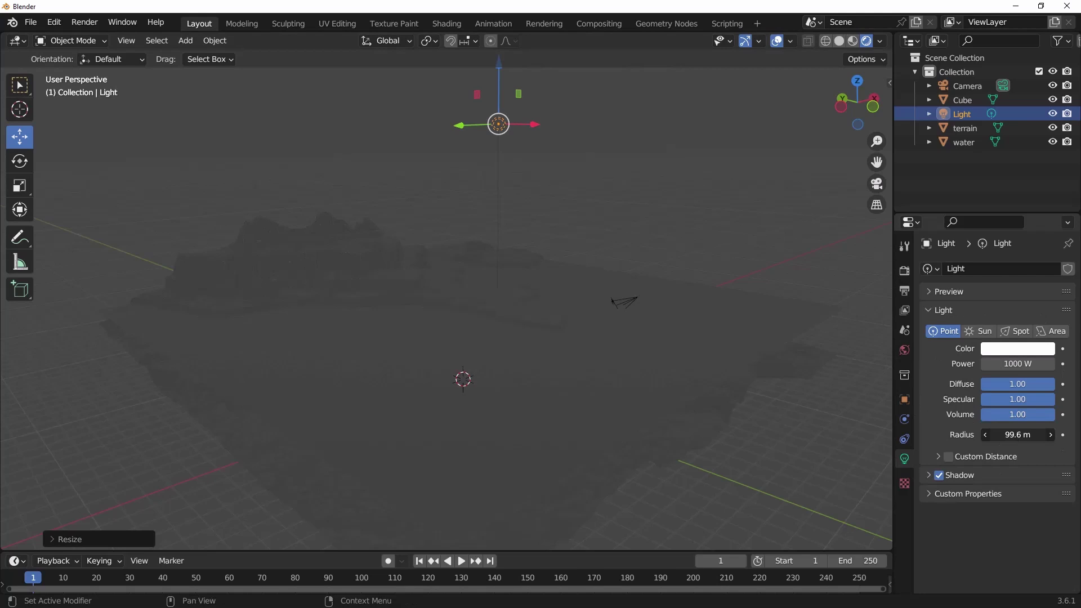
{"action": "type", "text": "10"}
{"action": "key", "text": "Return"}
{"action": "scroll", "coordinate": [433, 276], "scroll_direction": "down", "scroll_amount": 4}
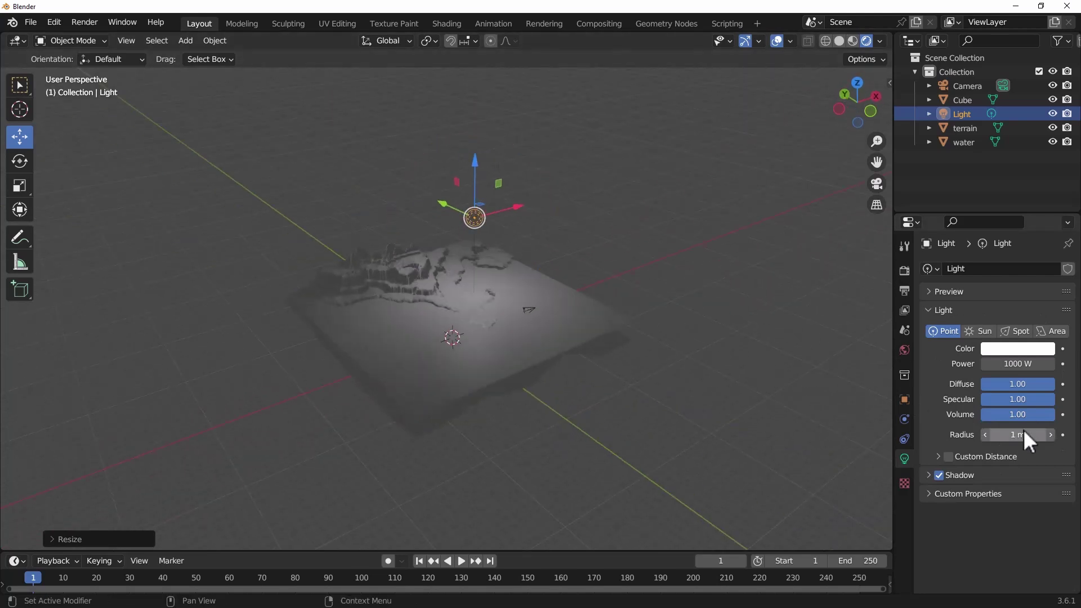
{"action": "left_click", "coordinate": [1017, 363]}
{"action": "type", "text": "10000"}
{"action": "key", "text": "Return"}
Shift the point light sideways and duplicate it twice, spreading the copies above the terrain.
{"action": "middle_click_drag", "start_coordinate": [498, 268], "coordinate": [445, 250]}
{"action": "left_click_drag", "start_coordinate": [544, 219], "coordinate": [580, 220]}
{"action": "key", "text": "shift+d"}
{"action": "left_click", "coordinate": [394, 220]}
{"action": "key", "text": "shift+d"}
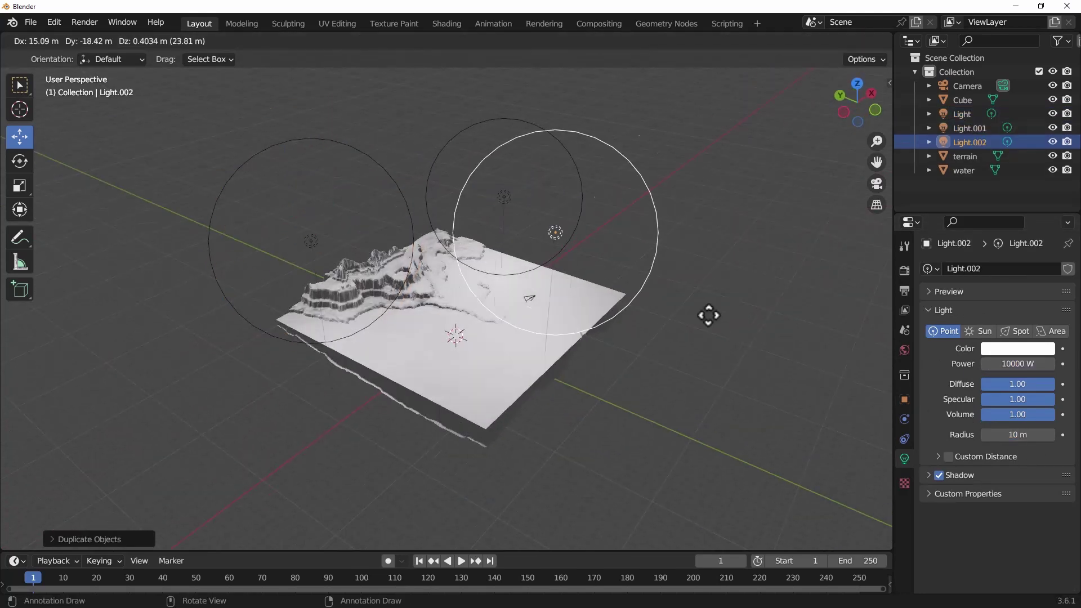
{"action": "left_click", "coordinate": [707, 316]}
Examine the lit terrain and water in the Cycles viewport render from several angles.
{"action": "middle_click_drag", "start_coordinate": [427, 361], "coordinate": [384, 311]}
{"action": "left_click", "coordinate": [533, 358]}
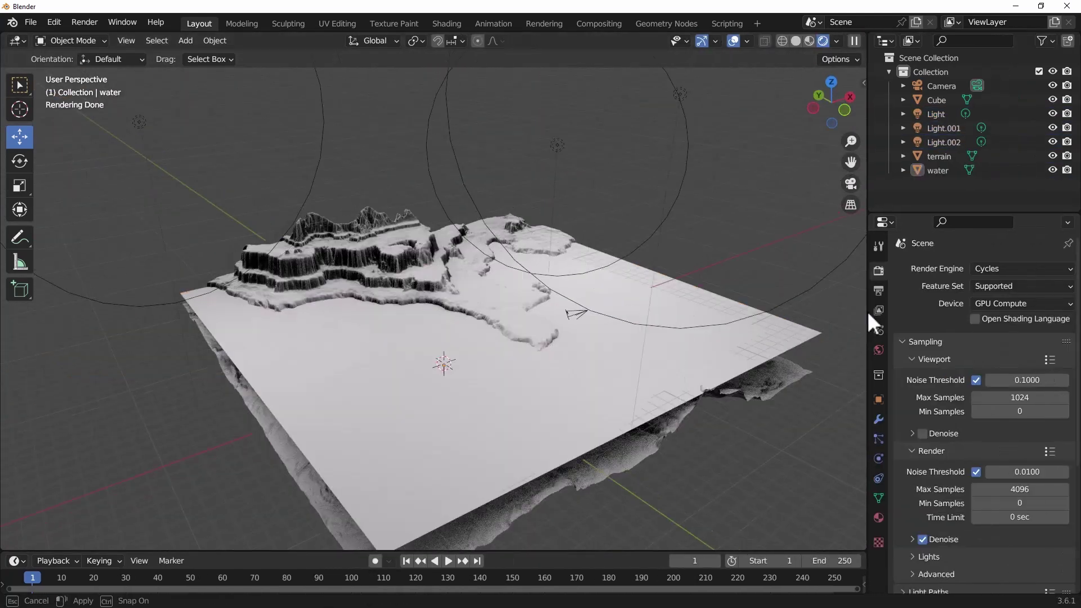
{"action": "middle_click_drag", "start_coordinate": [833, 309], "coordinate": [267, 283]}
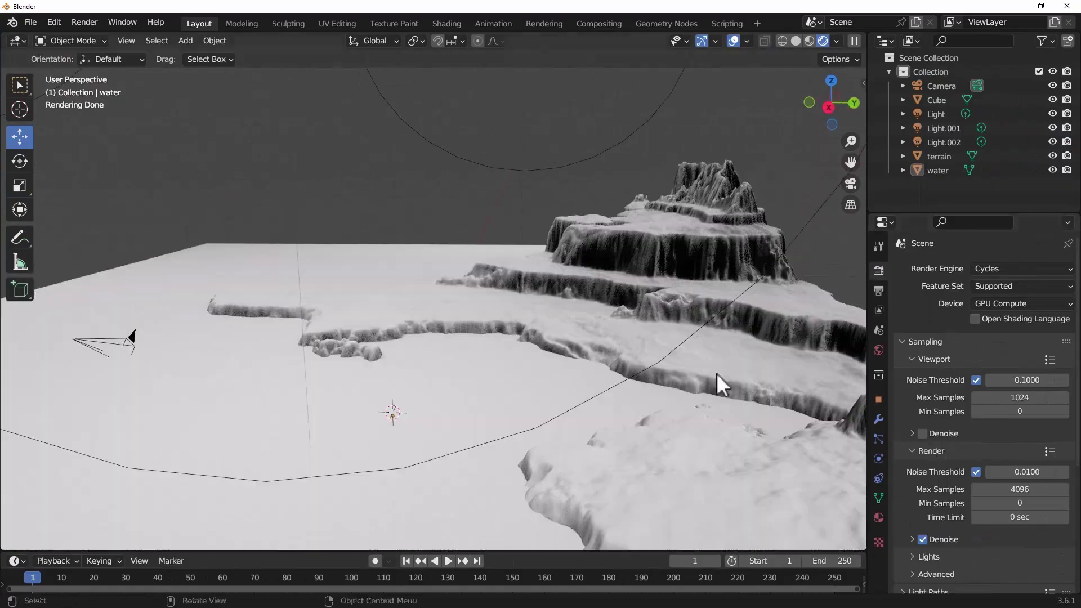
{"action": "middle_click_drag", "start_coordinate": [717, 379], "coordinate": [561, 432]}
{"action": "scroll", "coordinate": [731, 468], "scroll_direction": "down", "scroll_amount": 2}
{"action": "scroll", "coordinate": [670, 409], "scroll_direction": "up", "scroll_amount": 4}
{"action": "scroll", "coordinate": [711, 427], "scroll_direction": "down", "scroll_amount": 2}
{"action": "scroll", "coordinate": [562, 399], "scroll_direction": "down", "scroll_amount": 2}
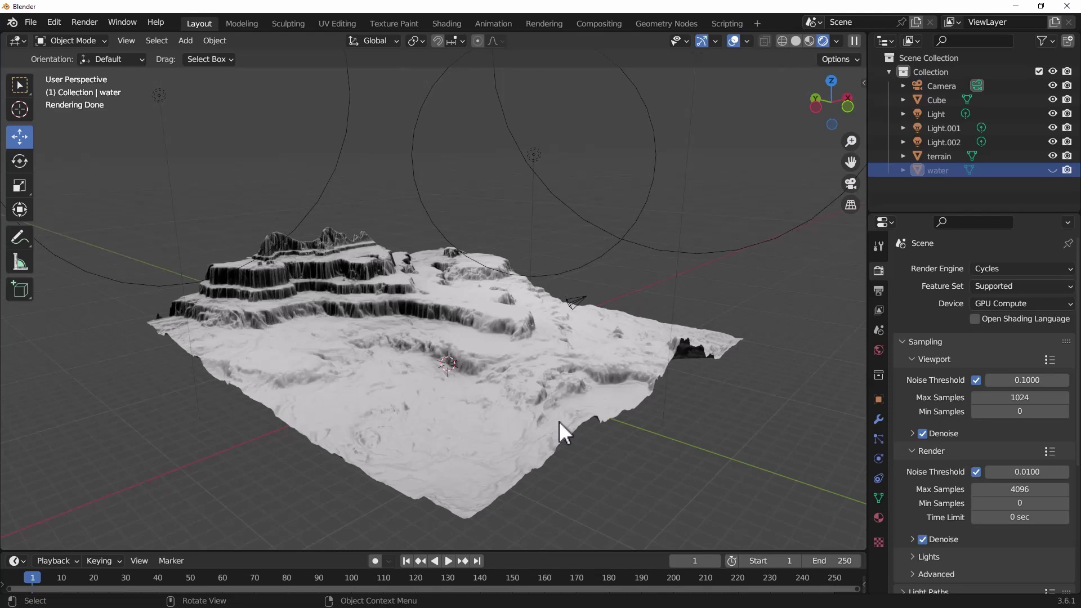
Turn off viewport denoising and change the render engine to Eevee.
{"action": "middle_click_drag", "start_coordinate": [461, 386], "coordinate": [591, 445]}
{"action": "left_click", "coordinate": [912, 433]}
{"action": "middle_click_drag", "start_coordinate": [675, 363], "coordinate": [559, 355]}
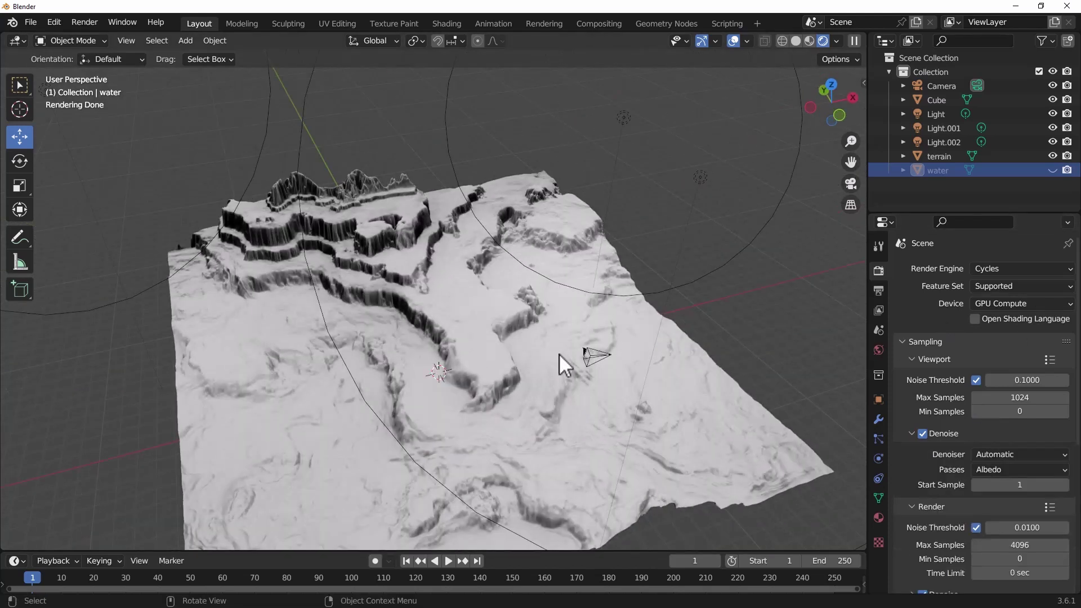
{"action": "left_click", "coordinate": [922, 433]}
{"action": "left_click", "coordinate": [990, 269]}
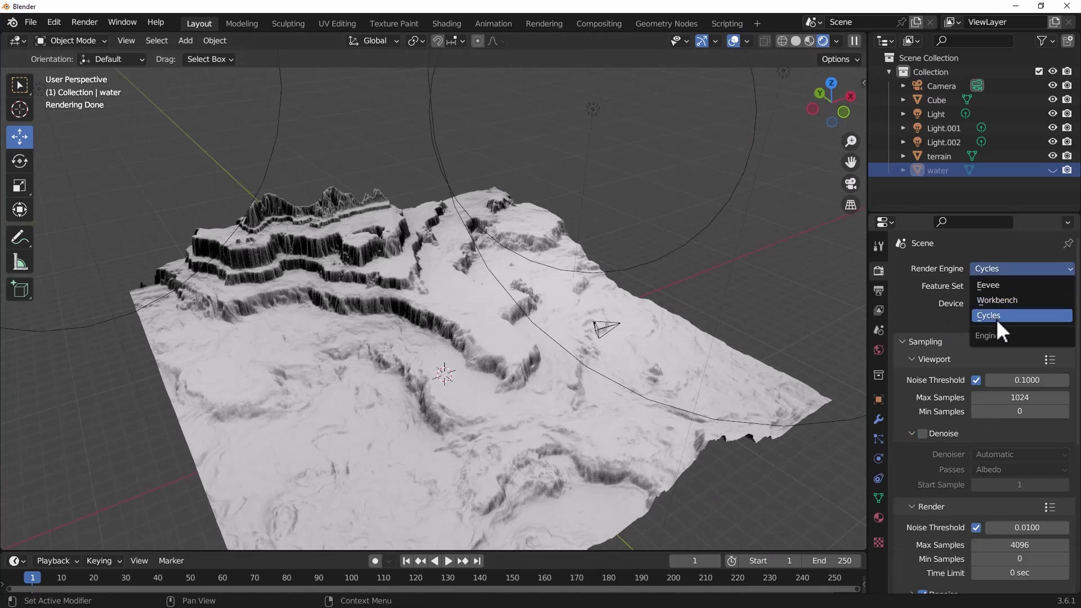
{"action": "left_click", "coordinate": [998, 283]}
{"action": "middle_click_drag", "start_coordinate": [291, 394], "coordinate": [484, 330]}
{"action": "scroll", "coordinate": [336, 359], "scroll_direction": "down", "scroll_amount": 3}
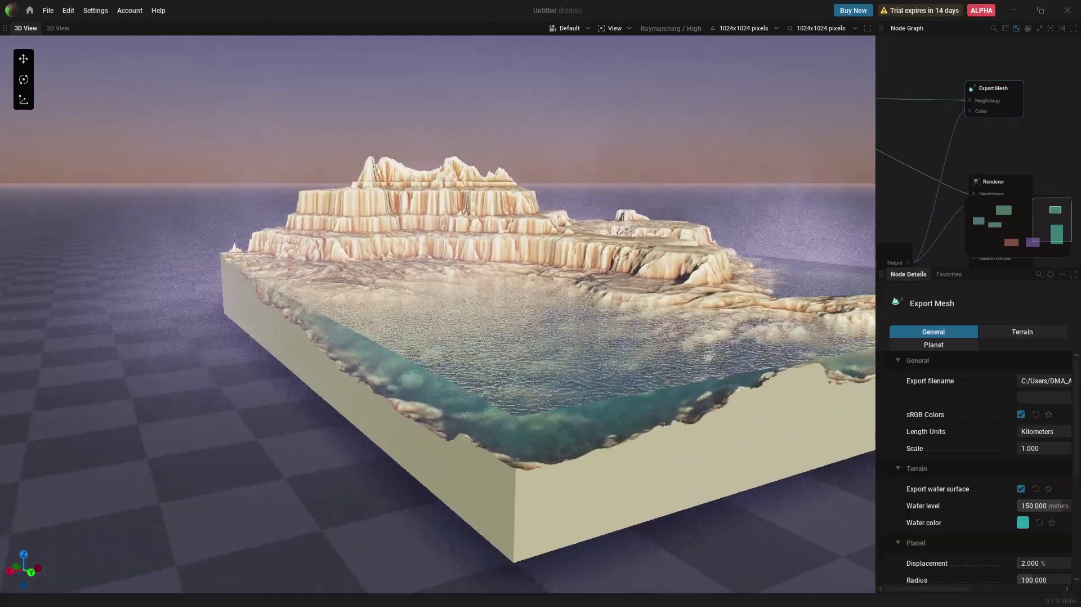
{"action": "middle_click_drag", "start_coordinate": [562, 344], "coordinate": [416, 383]}
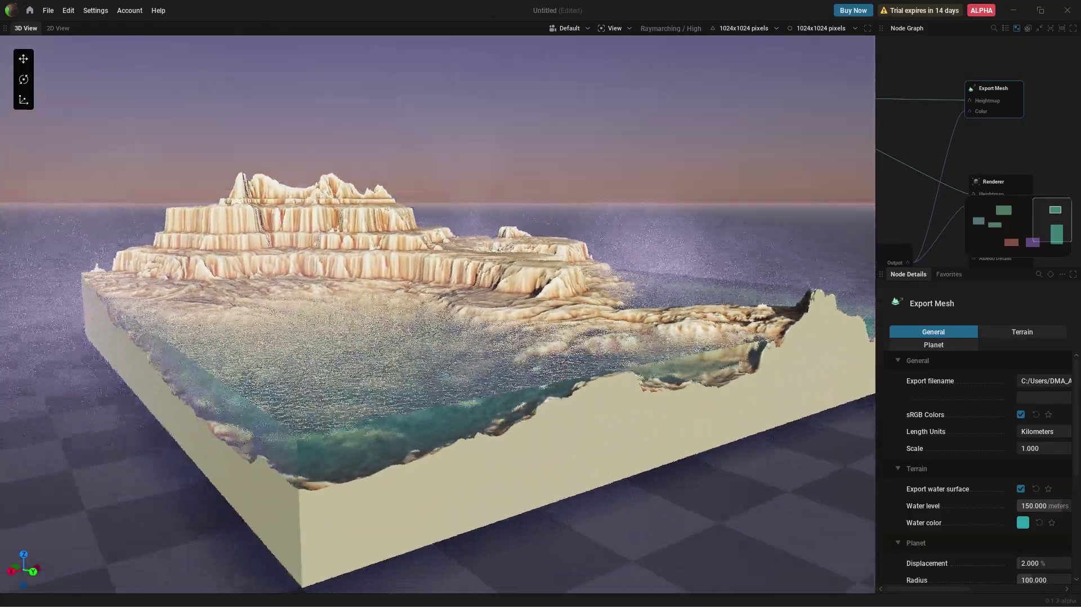
{"action": "left_click_drag", "start_coordinate": [417, 372], "coordinate": [326, 383]}
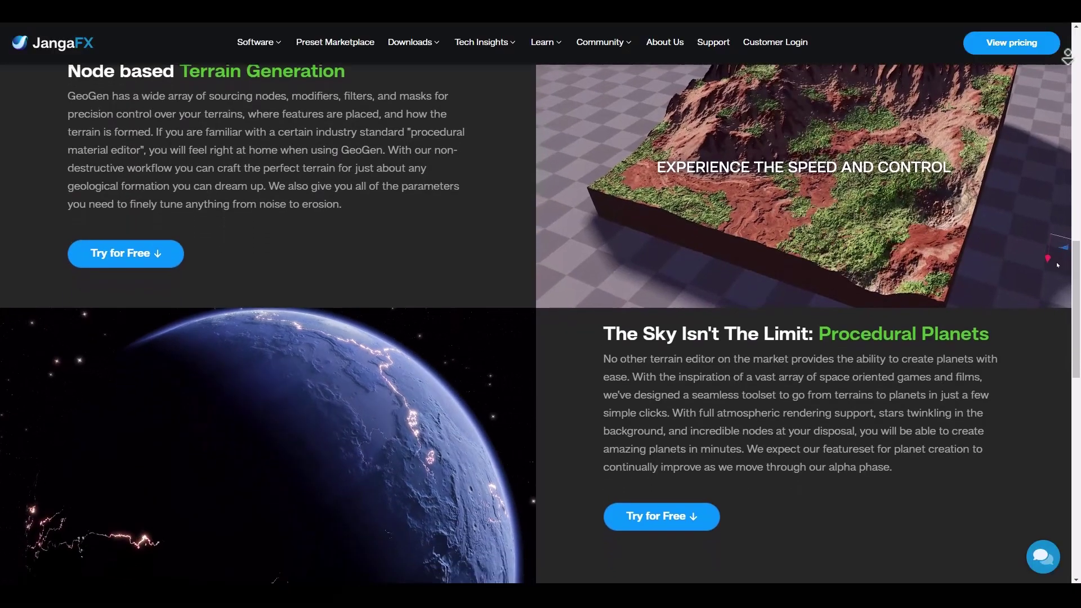
Read through the GeoGen product page's sections on procedural planets and on importing and exporting game-ready data.
{"action": "scroll", "coordinate": [780, 126], "scroll_direction": "down", "scroll_amount": 2}
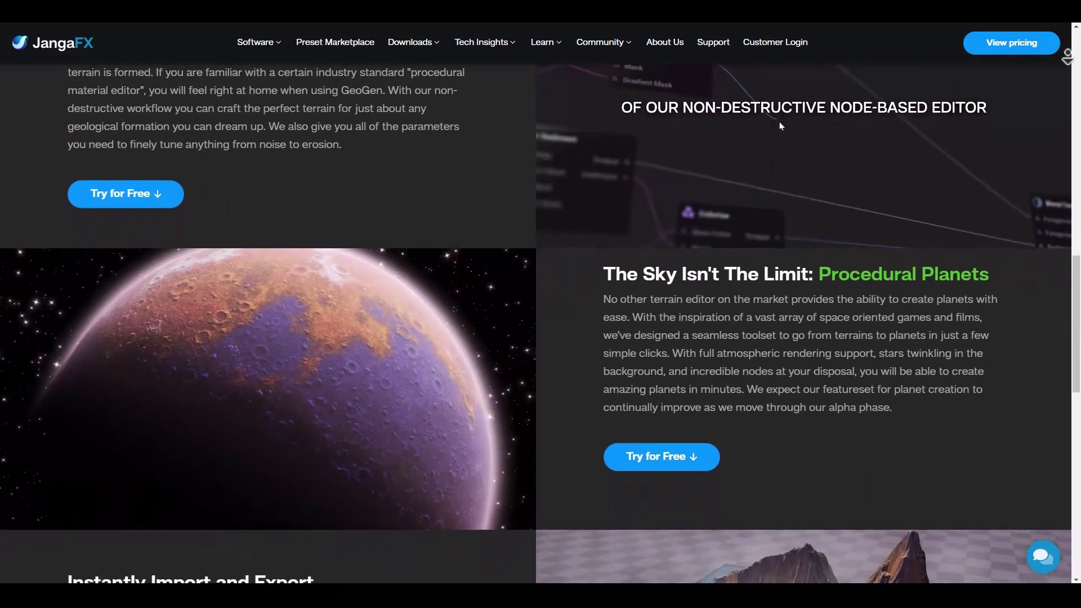
{"action": "scroll", "coordinate": [781, 126], "scroll_direction": "down", "scroll_amount": 2}
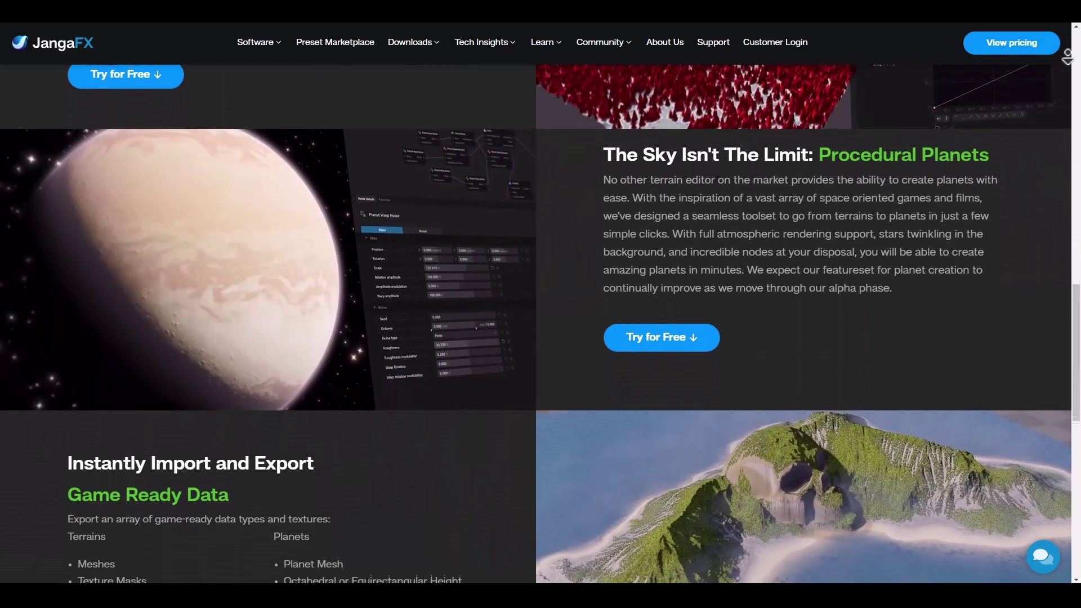
{"action": "scroll", "coordinate": [780, 126], "scroll_direction": "down", "scroll_amount": 2}
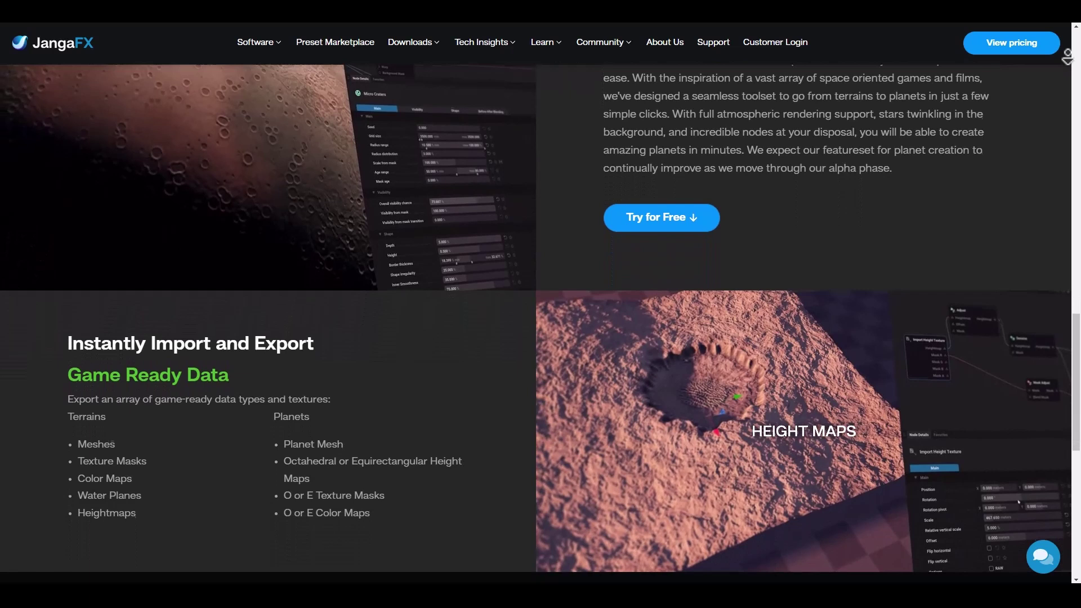
{"action": "scroll", "coordinate": [780, 126], "scroll_direction": "down", "scroll_amount": 2}
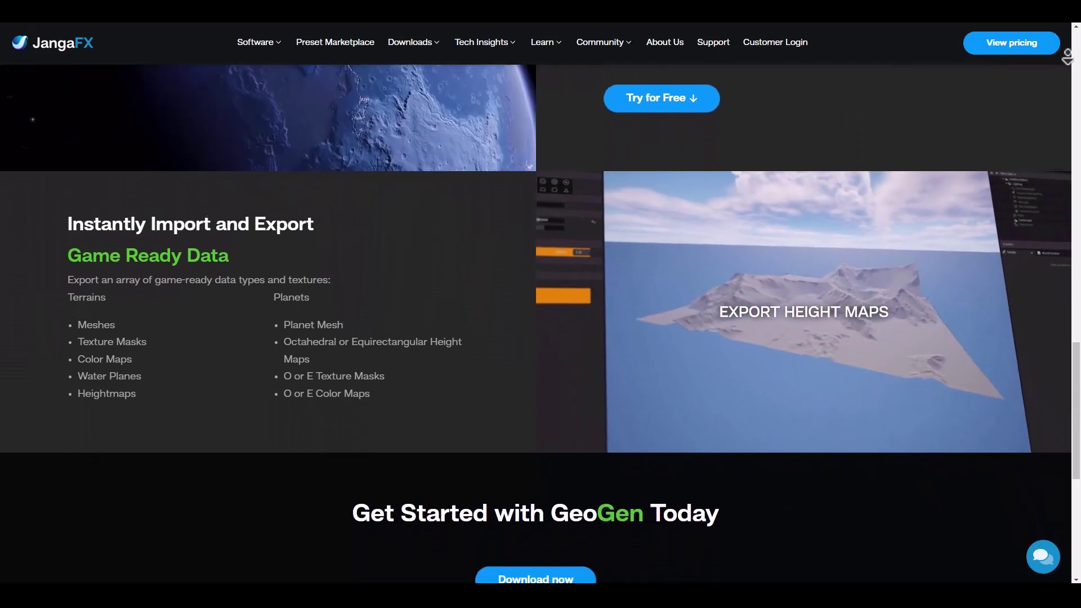
{"action": "scroll", "coordinate": [780, 127], "scroll_direction": "down", "scroll_amount": 2}
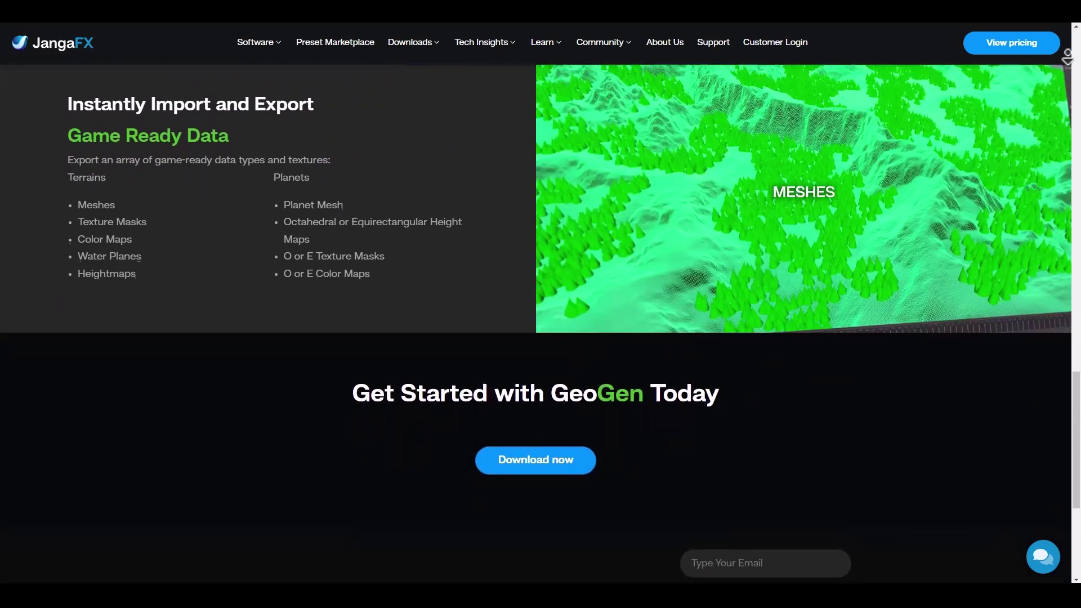
{"action": "scroll", "coordinate": [780, 126], "scroll_direction": "down", "scroll_amount": 2}
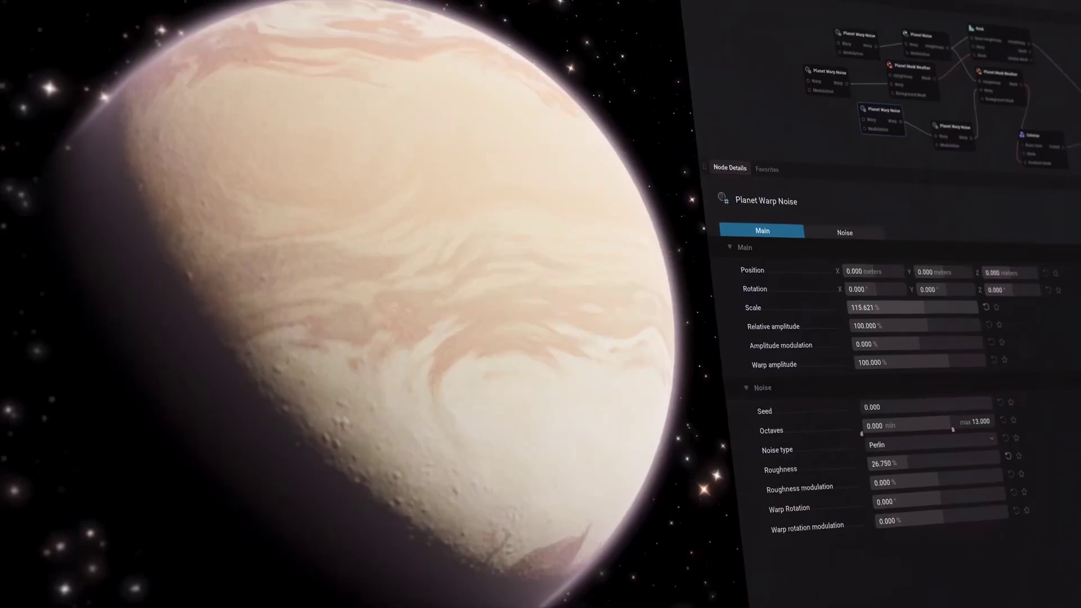